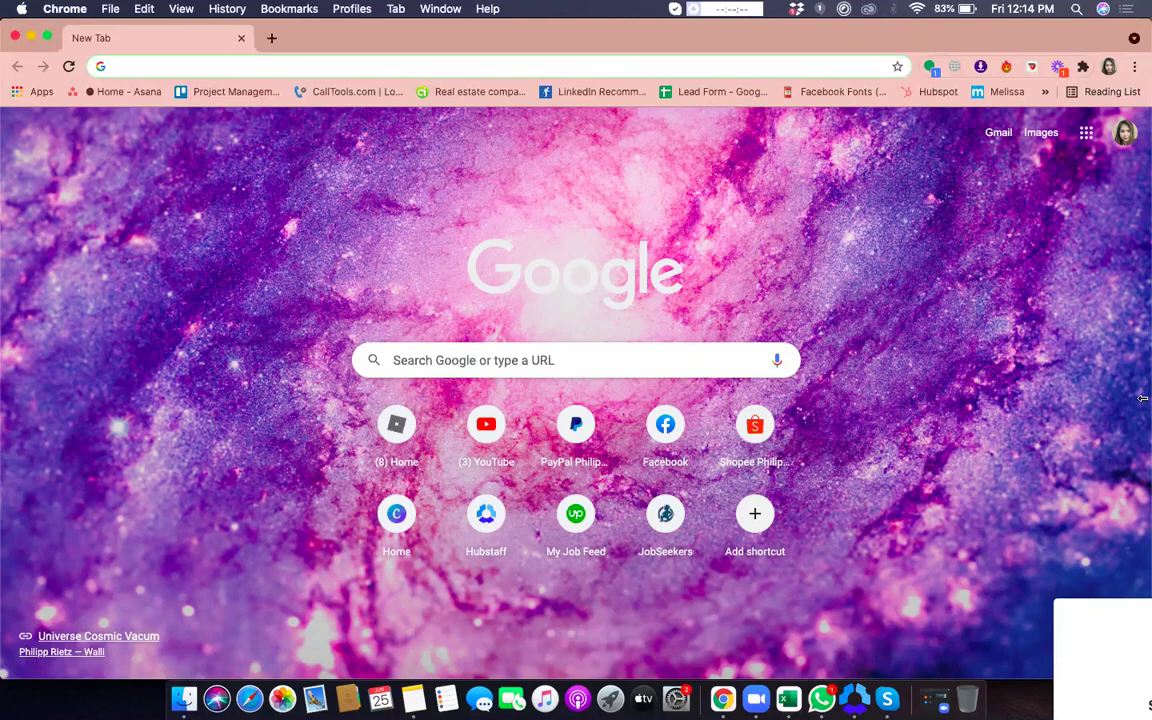
- Move the Hubstaff sign-in window to the screen centre and Google 'hubstaff free plan' in Chrome
{"action": "left_click", "coordinate": [1075, 627]}
{"action": "left_click_drag", "start_coordinate": [1000, 668], "coordinate": [676, 217]}
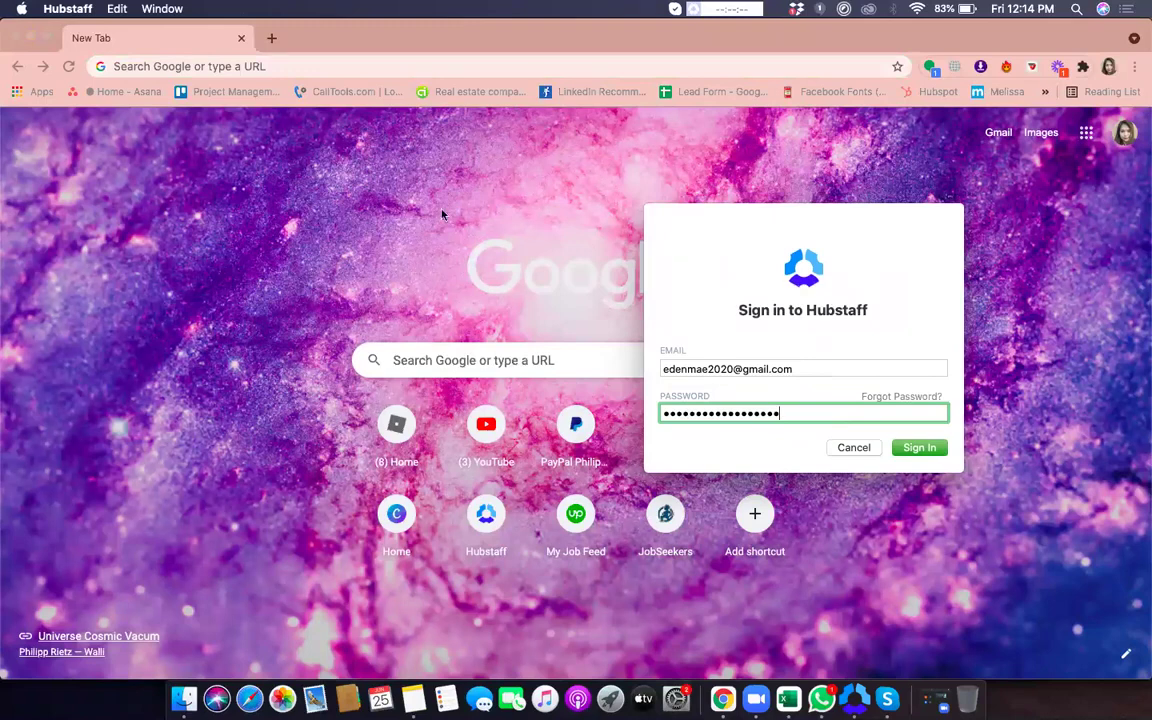
{"action": "left_click", "coordinate": [380, 197]}
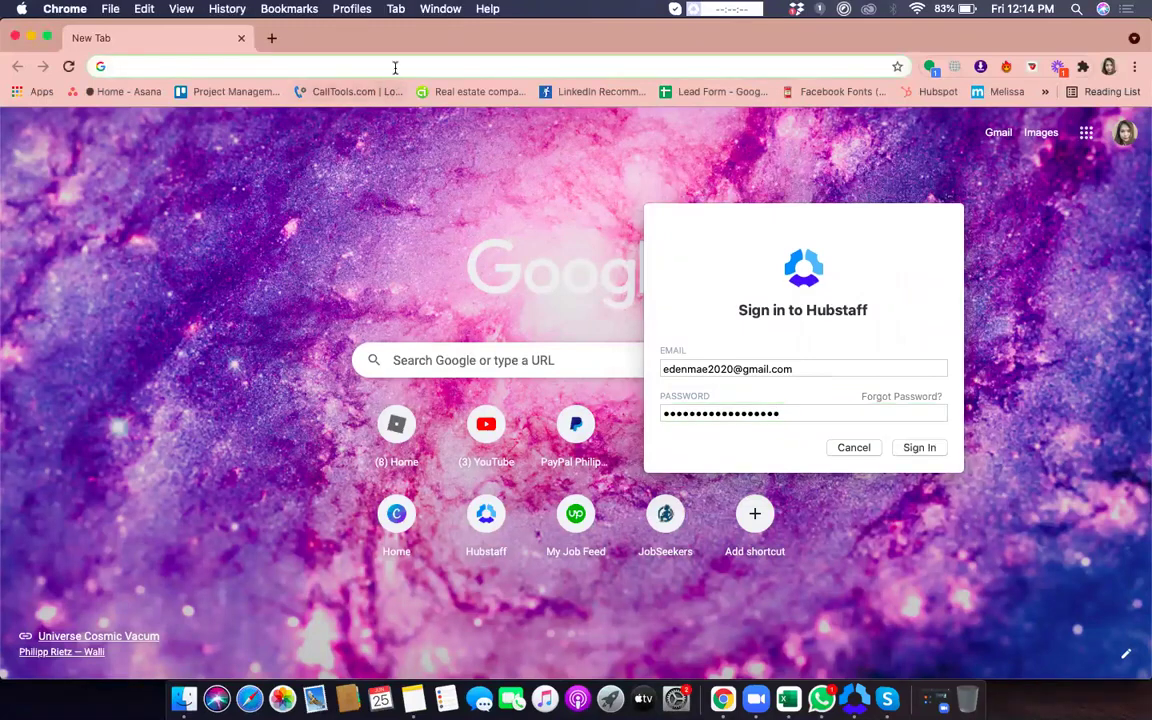
{"action": "left_click", "coordinate": [396, 67]}
{"action": "key", "text": "Escape"}
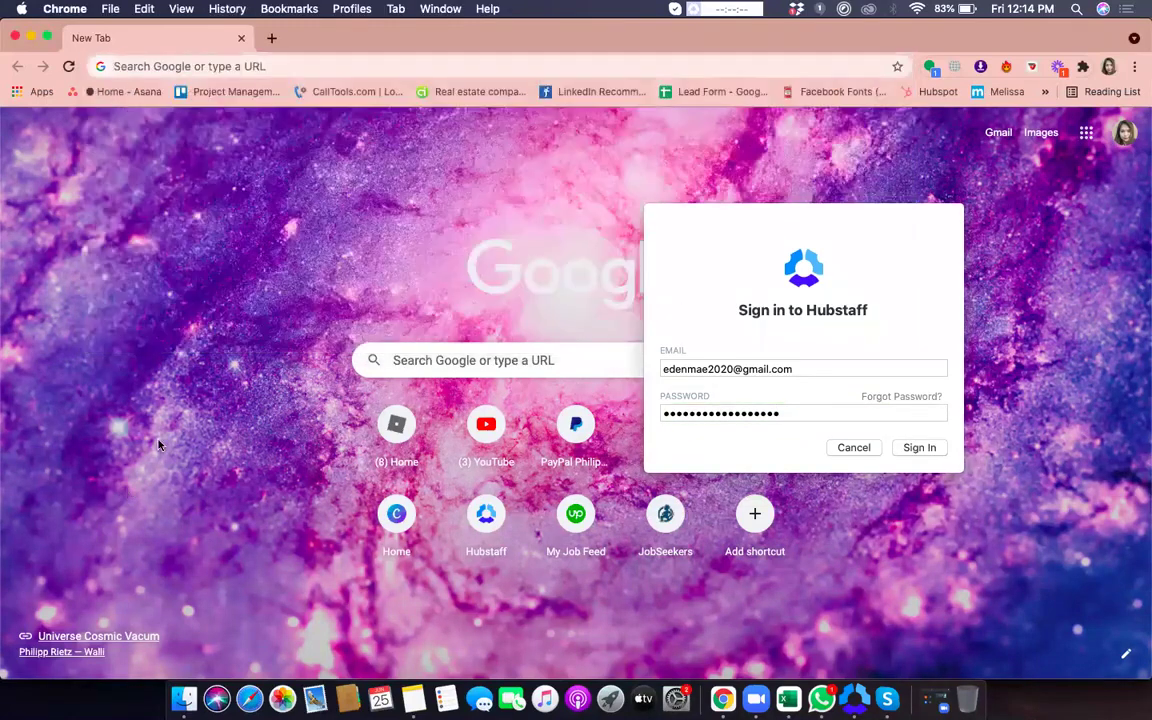
{"action": "left_click", "coordinate": [376, 66]}
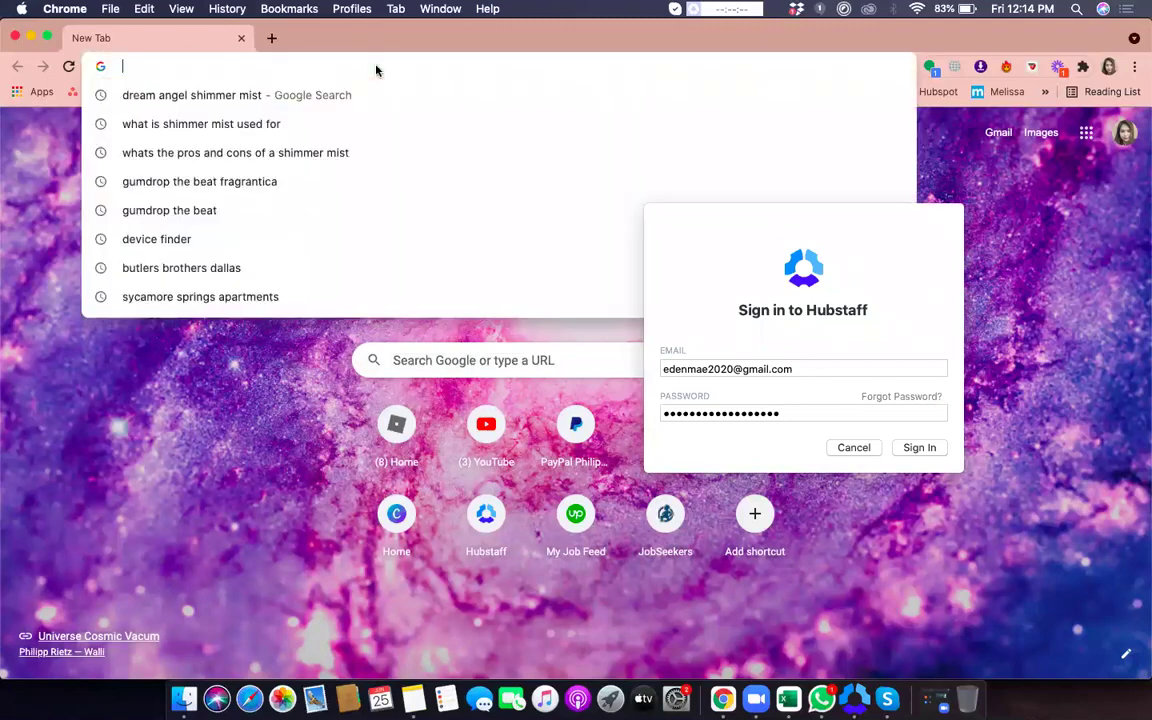
{"action": "type", "text": "hubstaff"}
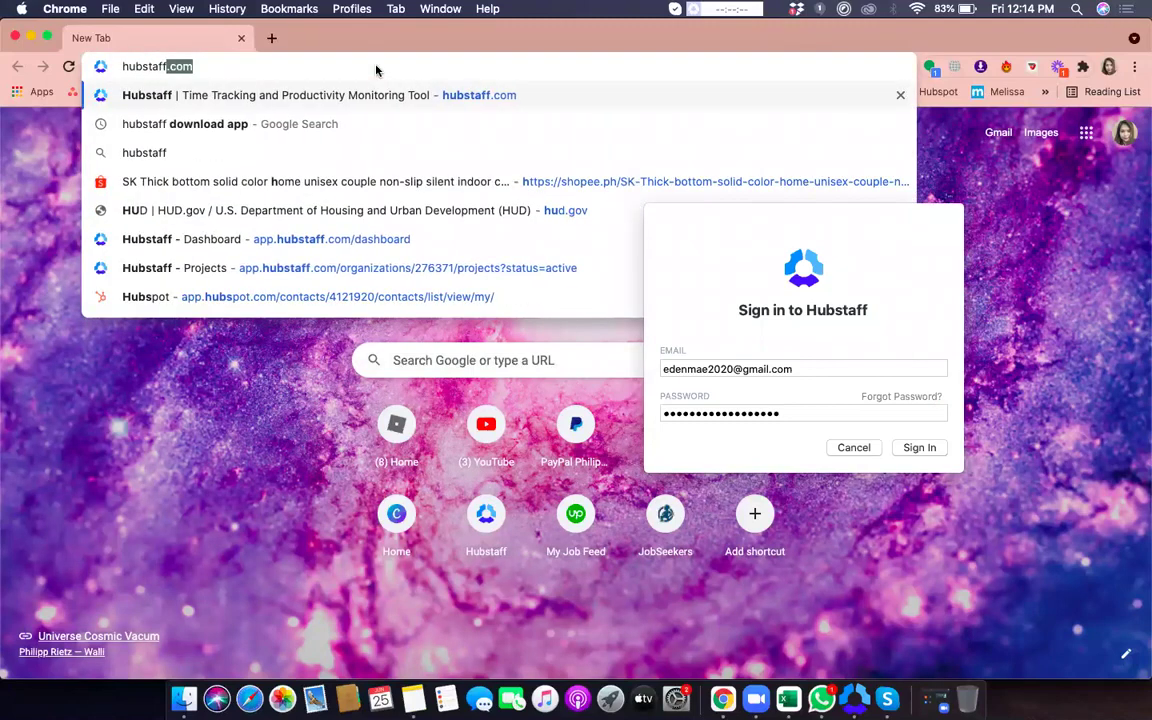
{"action": "type", "text": " free"}
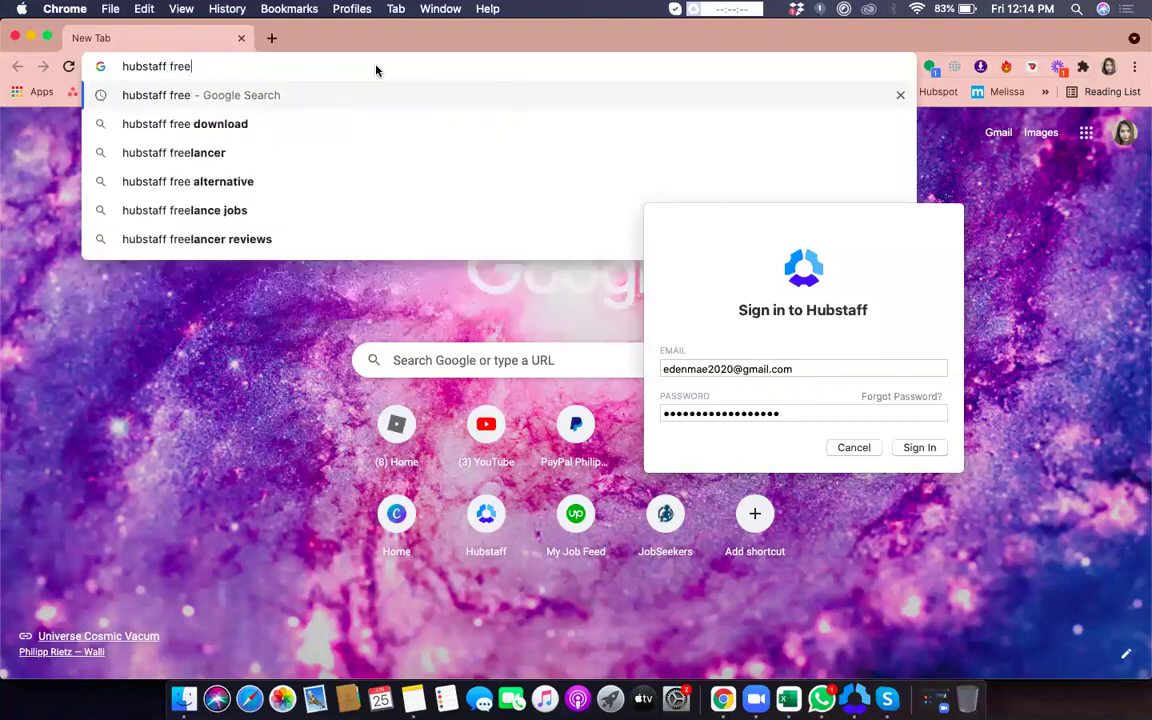
{"action": "type", "text": " plan"}
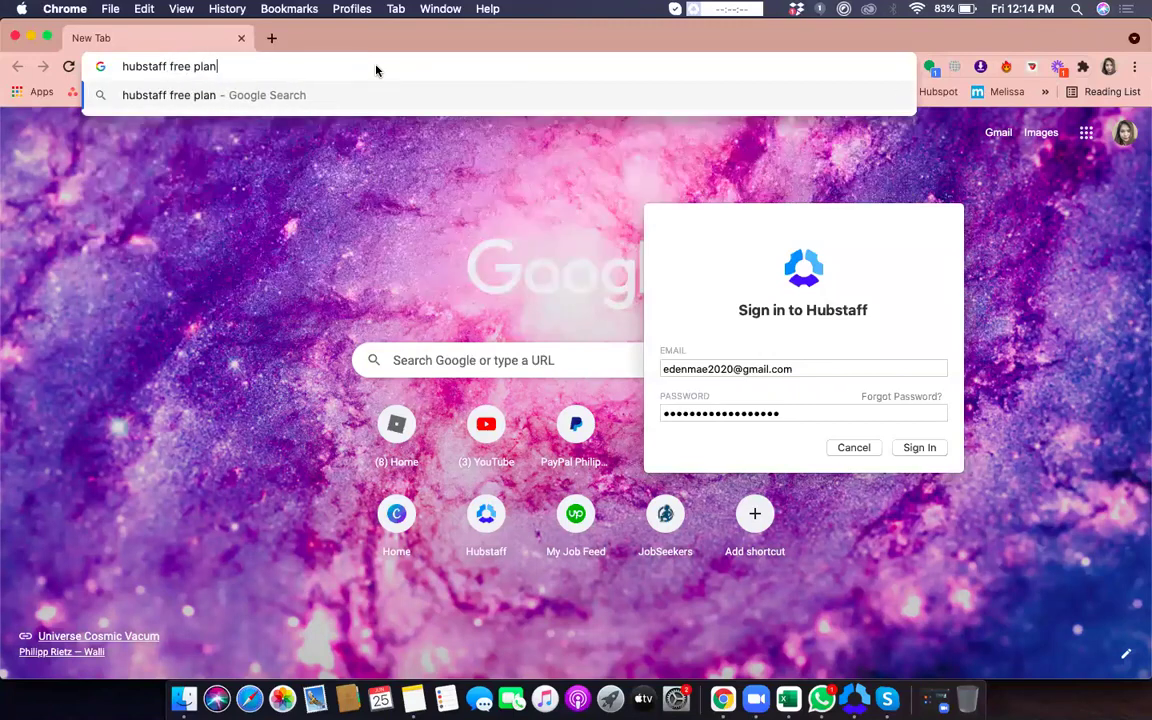
{"action": "key", "text": "Return"}
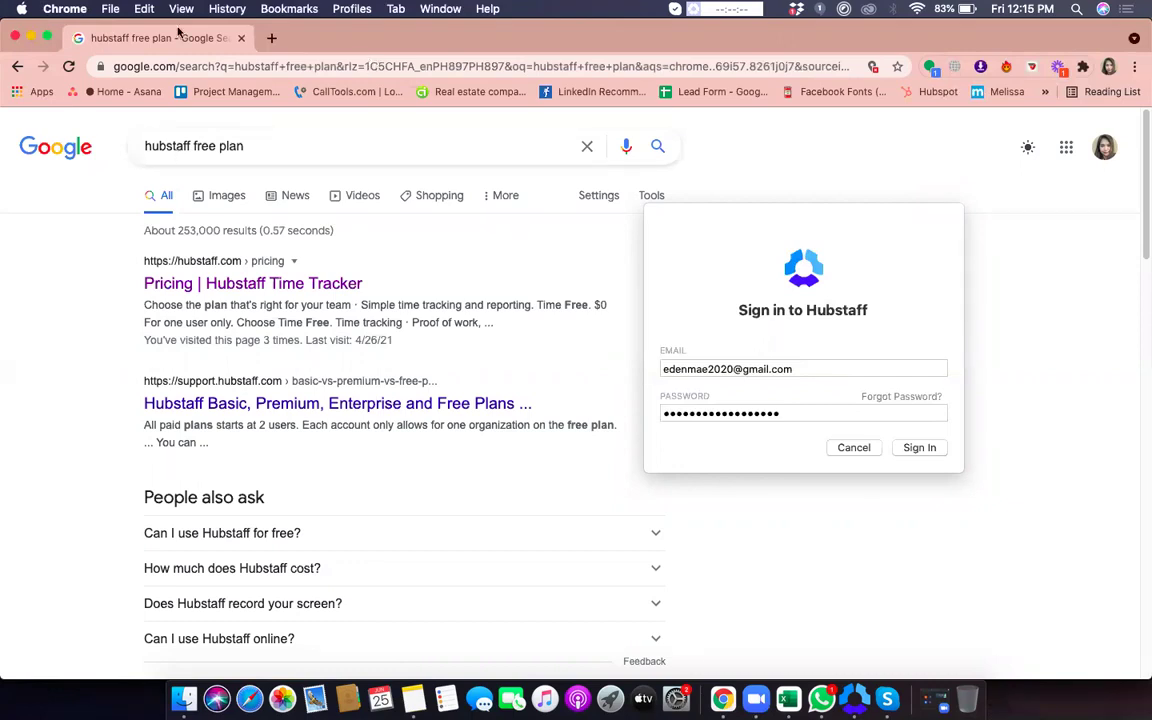
- Load hubstaff.com in a new tab and submit the filled-in Hubstaff sign-in form
{"action": "left_click", "coordinate": [273, 38]}
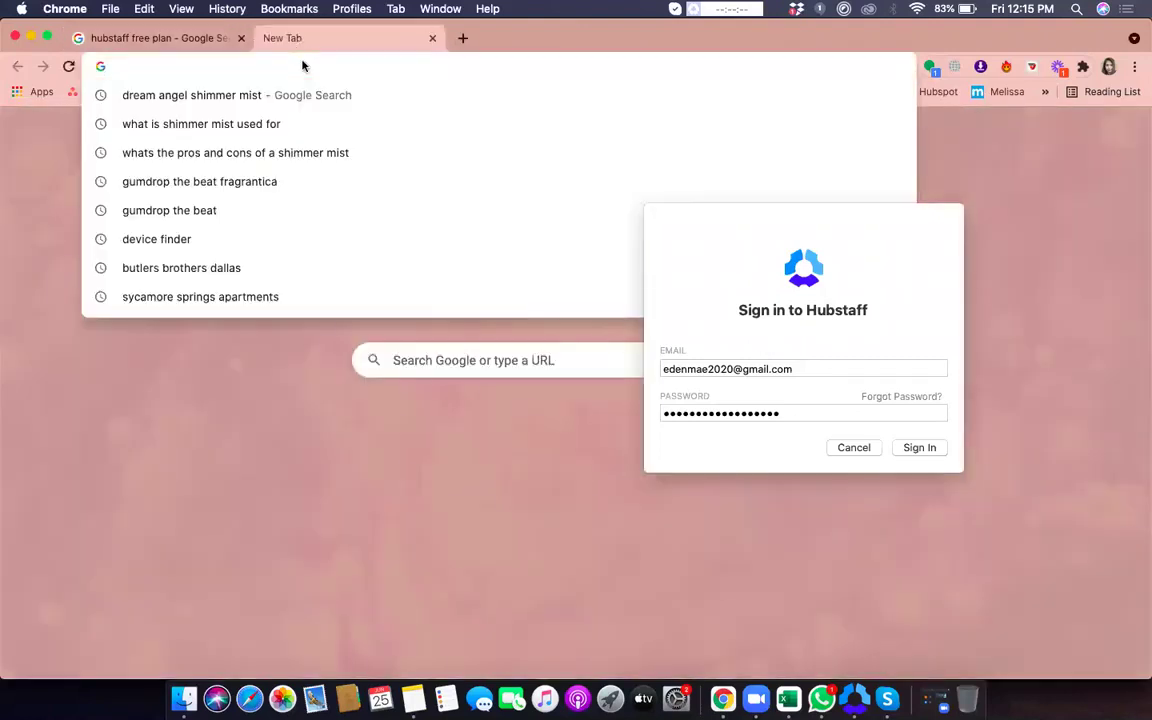
{"action": "type", "text": "hubstaff.com"}
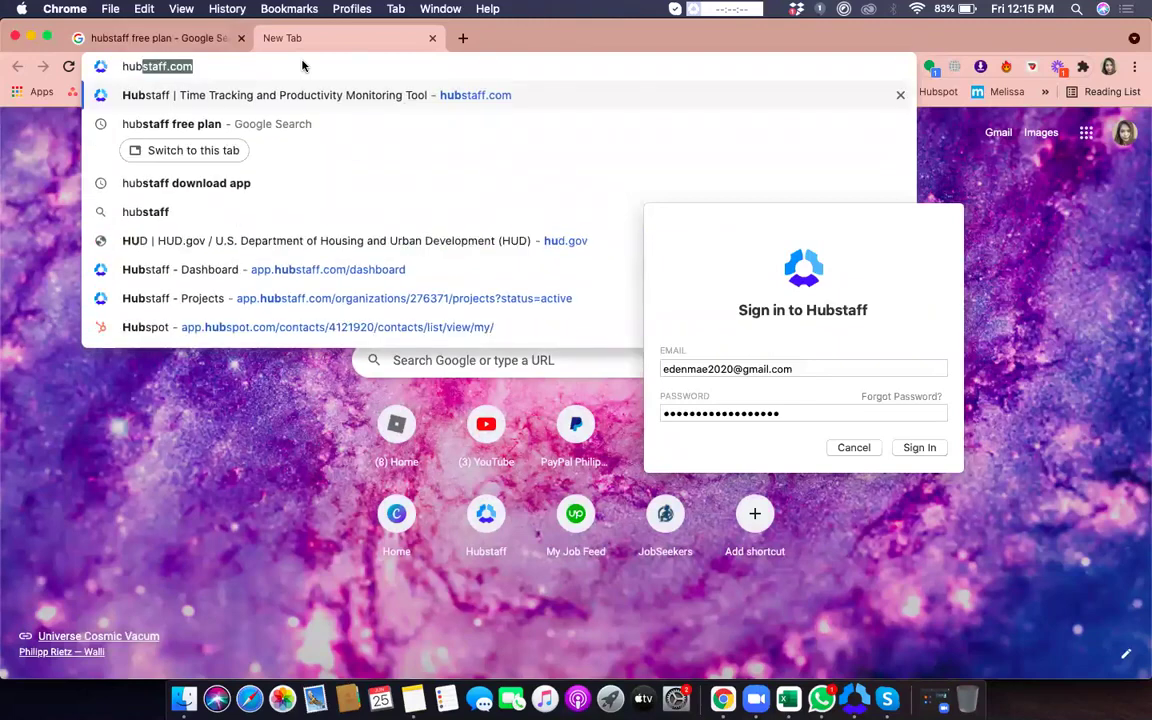
{"action": "key", "text": "Return"}
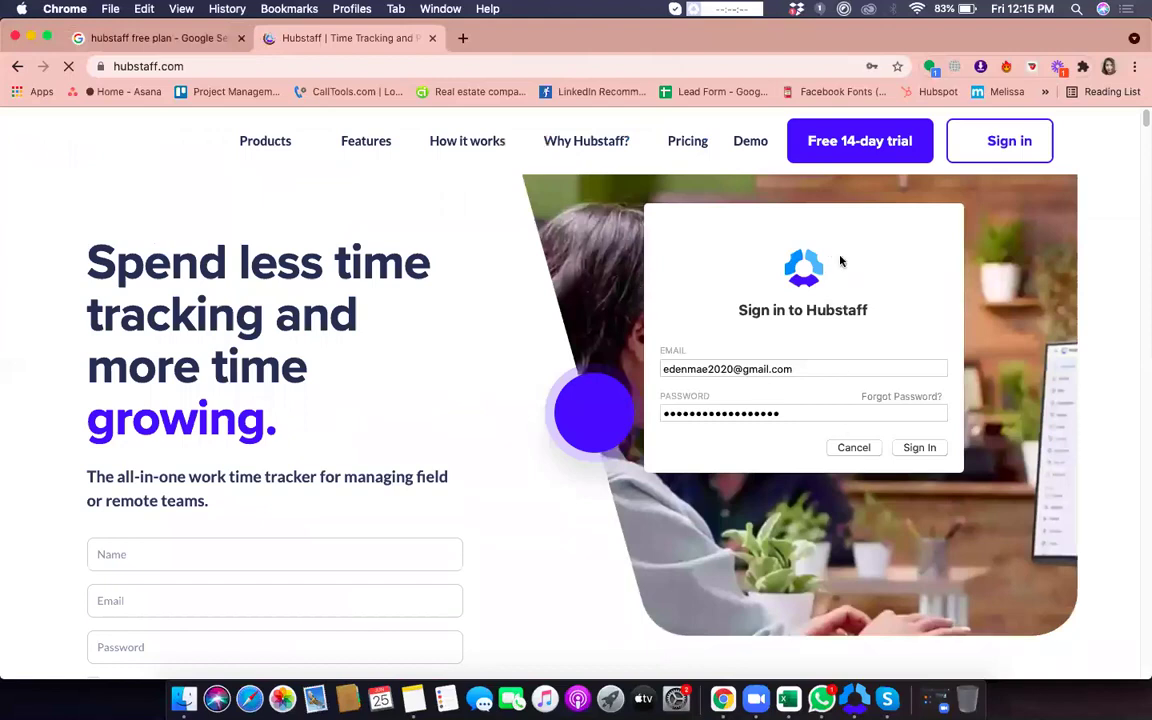
{"action": "left_click", "coordinate": [842, 261]}
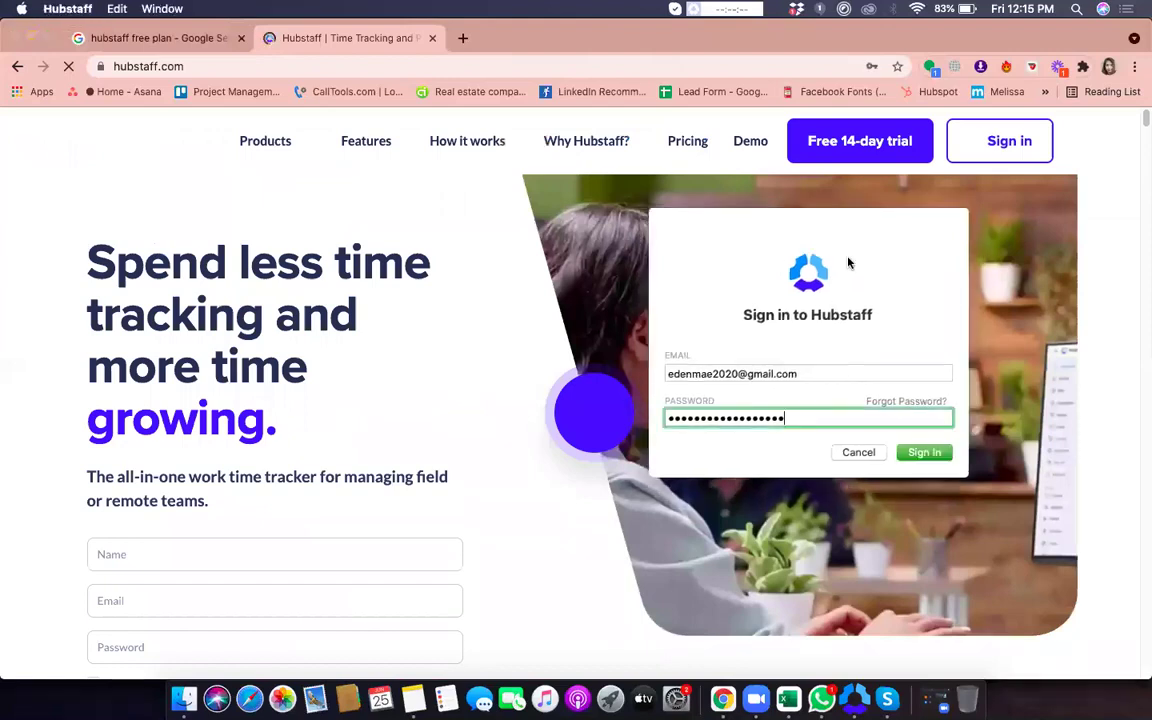
{"action": "key", "text": "Return"}
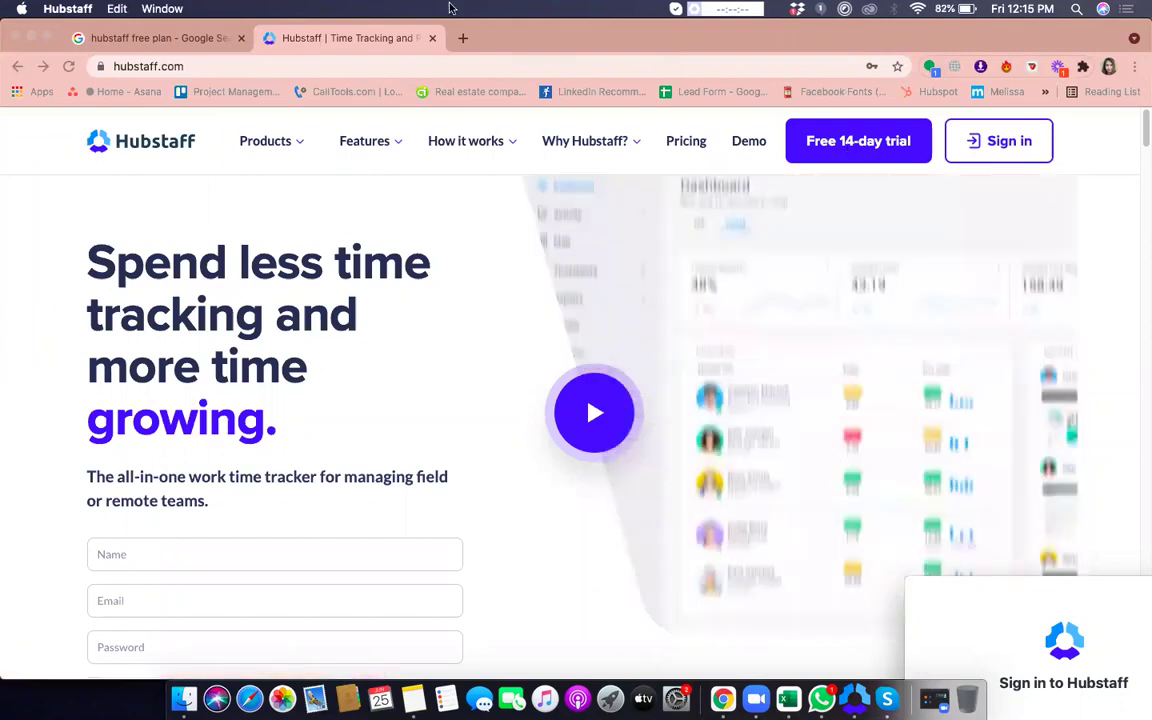
- Open the Hubstaff pricing page from the Google results and close its chat popup
{"action": "left_click", "coordinate": [693, 146]}
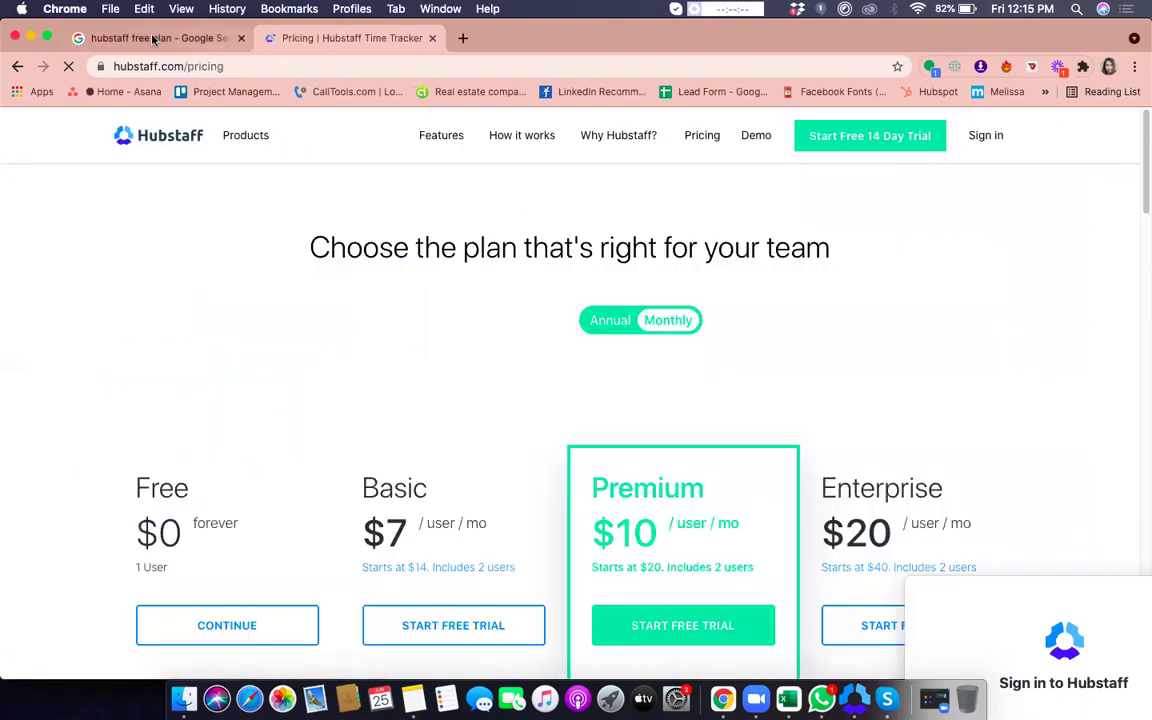
{"action": "left_click", "coordinate": [154, 38]}
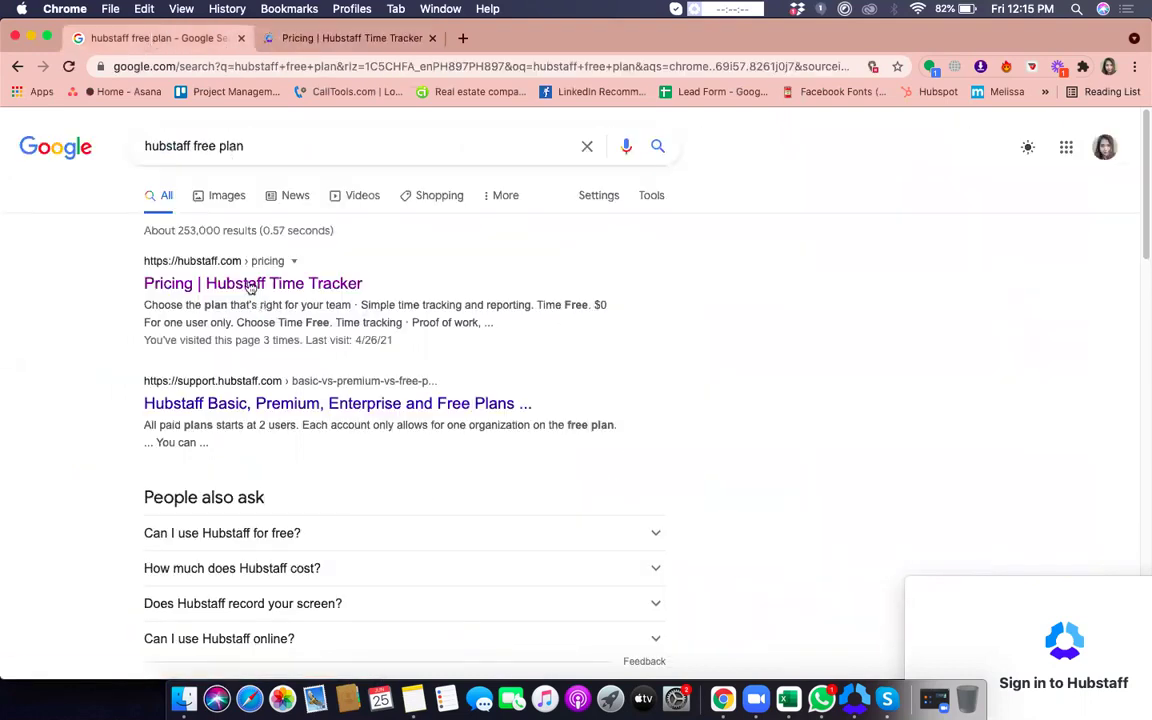
{"action": "left_click", "coordinate": [250, 285]}
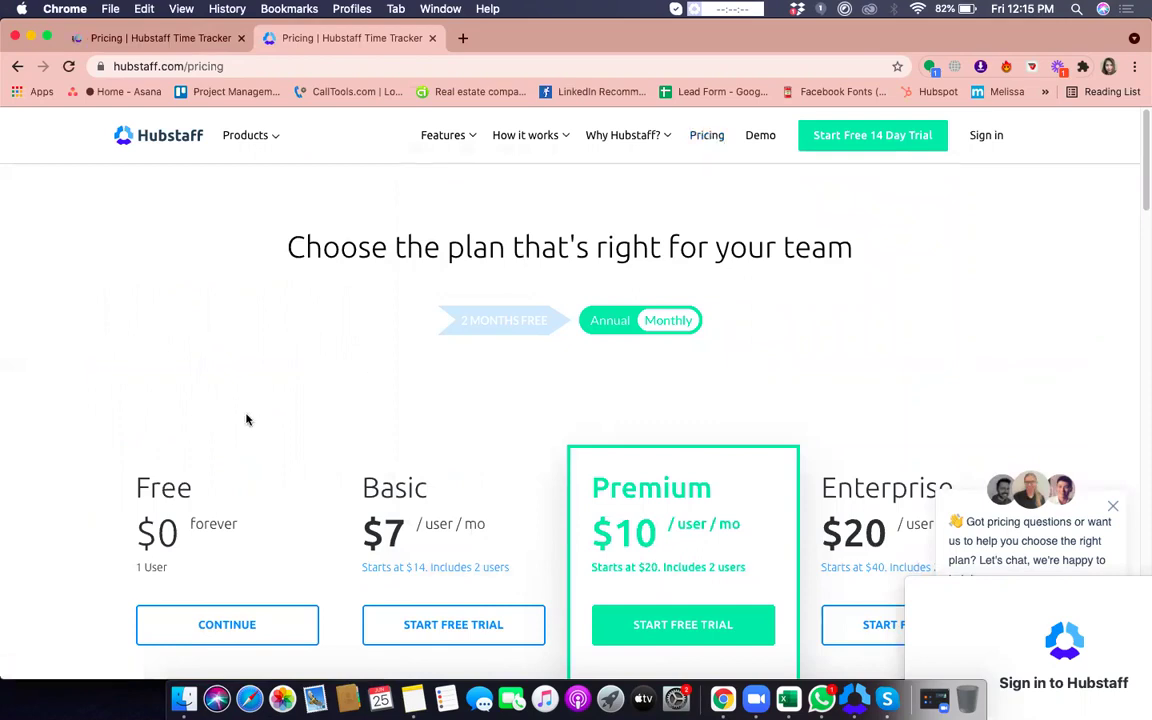
{"action": "scroll", "coordinate": [1116, 512], "scroll_direction": "down", "scroll_amount": 3}
{"action": "left_click", "coordinate": [1114, 509]}
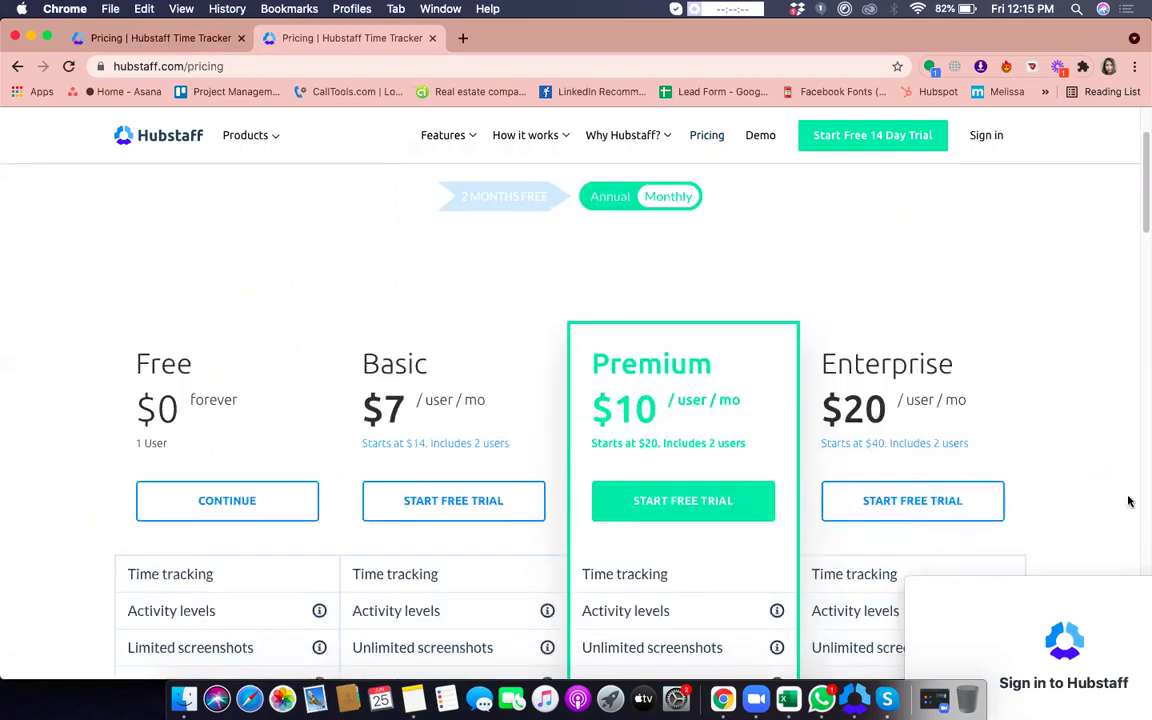
- Compare the plan cards, highlighting the Free plan's 1 User limit and Limited screenshots feature
{"action": "scroll", "coordinate": [1054, 336], "scroll_direction": "down", "scroll_amount": 1}
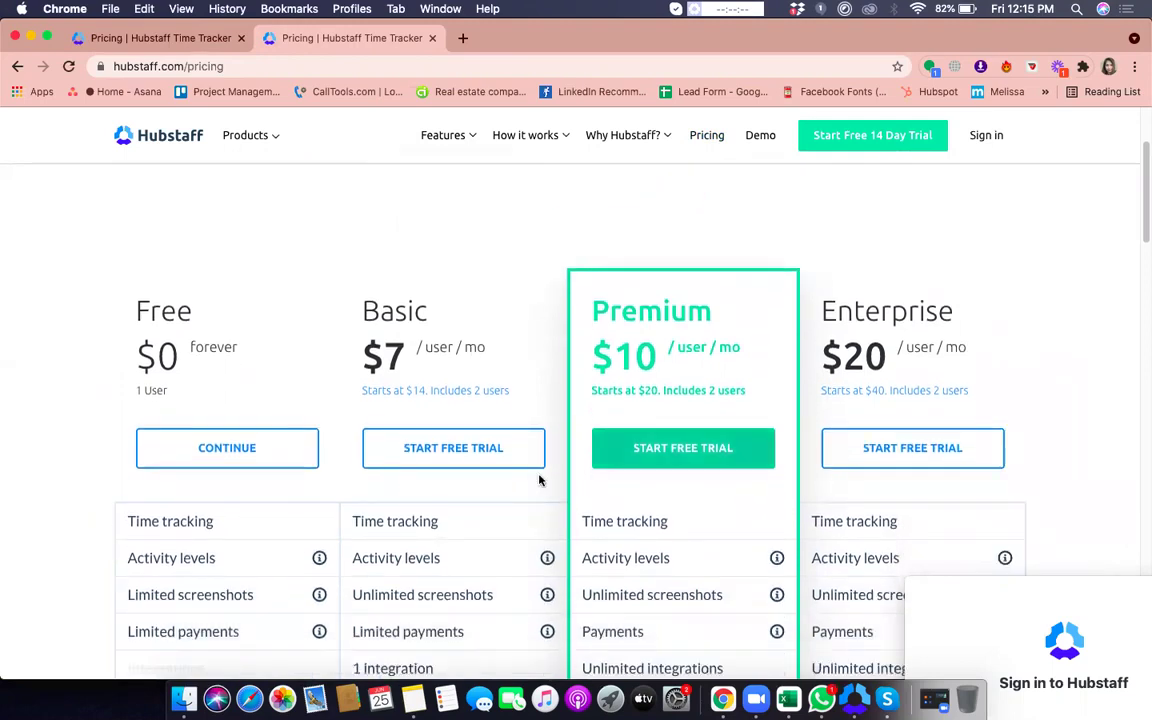
{"action": "scroll", "coordinate": [758, 260], "scroll_direction": "up", "scroll_amount": 4}
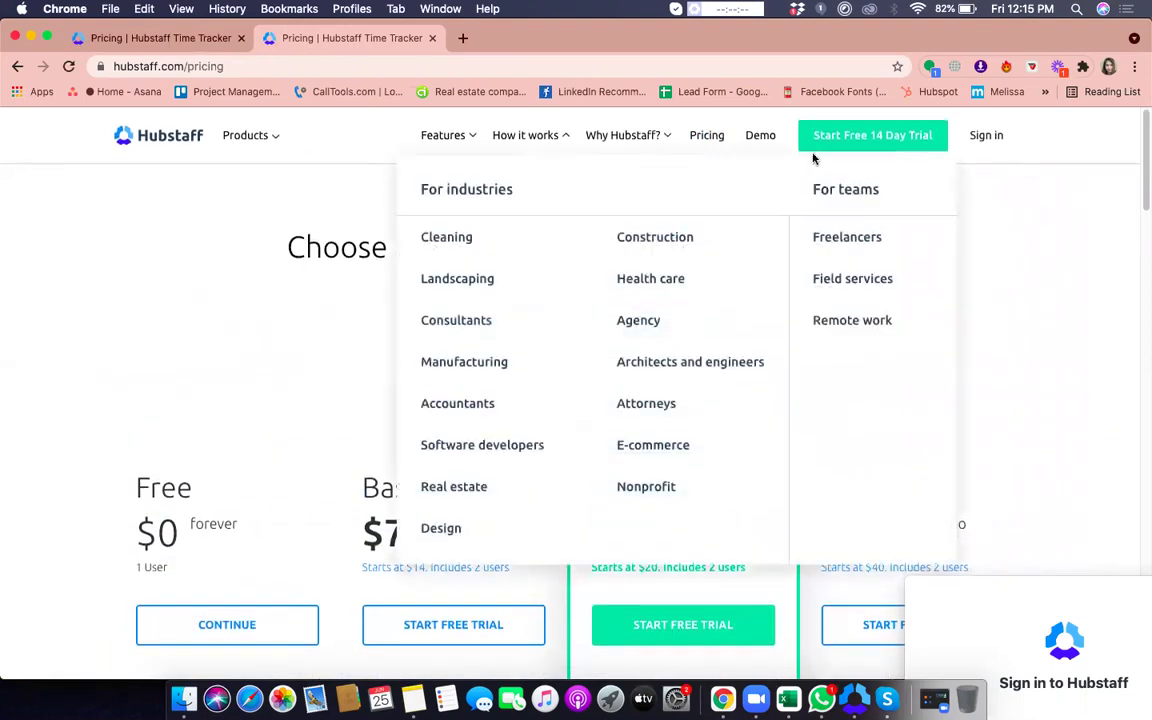
{"action": "scroll", "coordinate": [707, 365], "scroll_direction": "down", "scroll_amount": 2}
{"action": "scroll", "coordinate": [543, 416], "scroll_direction": "down", "scroll_amount": 1}
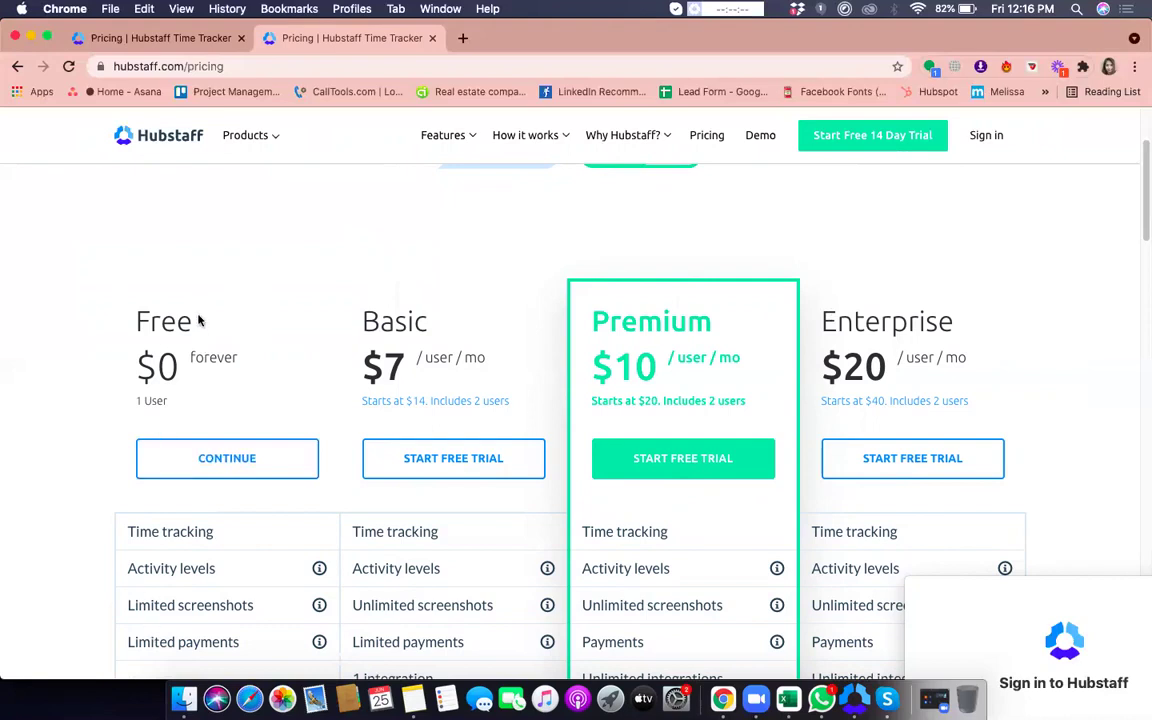
{"action": "scroll", "coordinate": [198, 320], "scroll_direction": "down", "scroll_amount": 3}
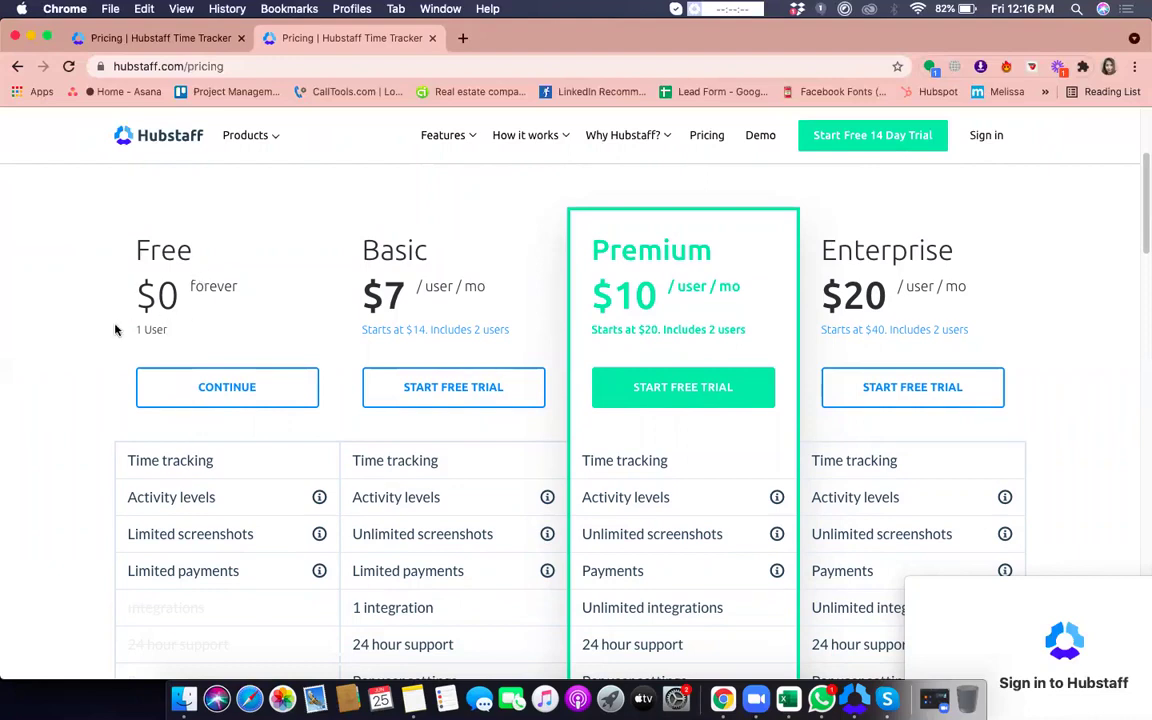
{"action": "left_click_drag", "start_coordinate": [133, 330], "coordinate": [196, 330]}
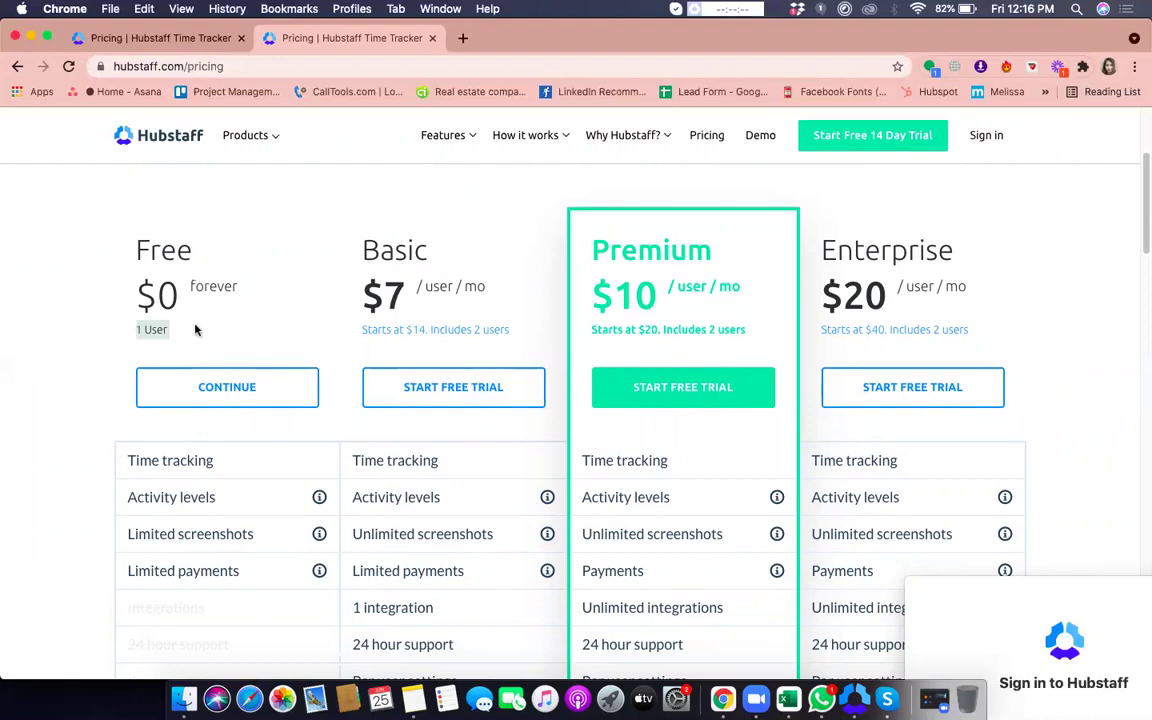
{"action": "scroll", "coordinate": [90, 440], "scroll_direction": "down", "scroll_amount": 1}
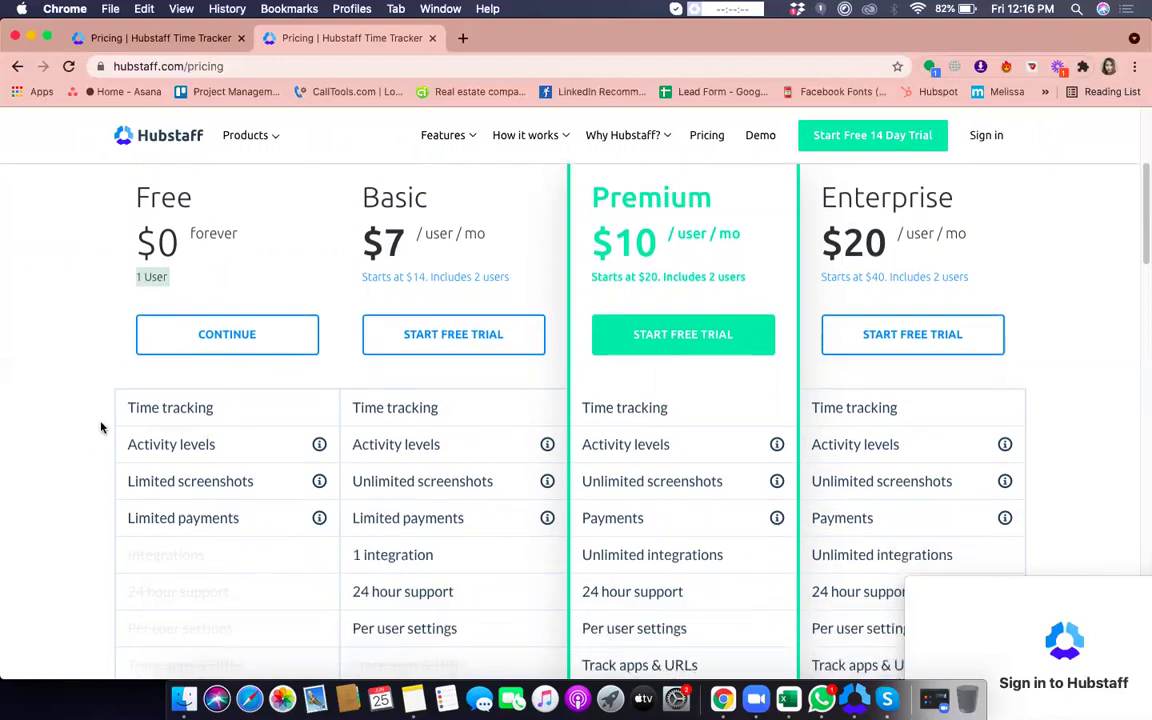
{"action": "left_click_drag", "start_coordinate": [108, 385], "coordinate": [237, 420]}
{"action": "left_click", "coordinate": [235, 414]}
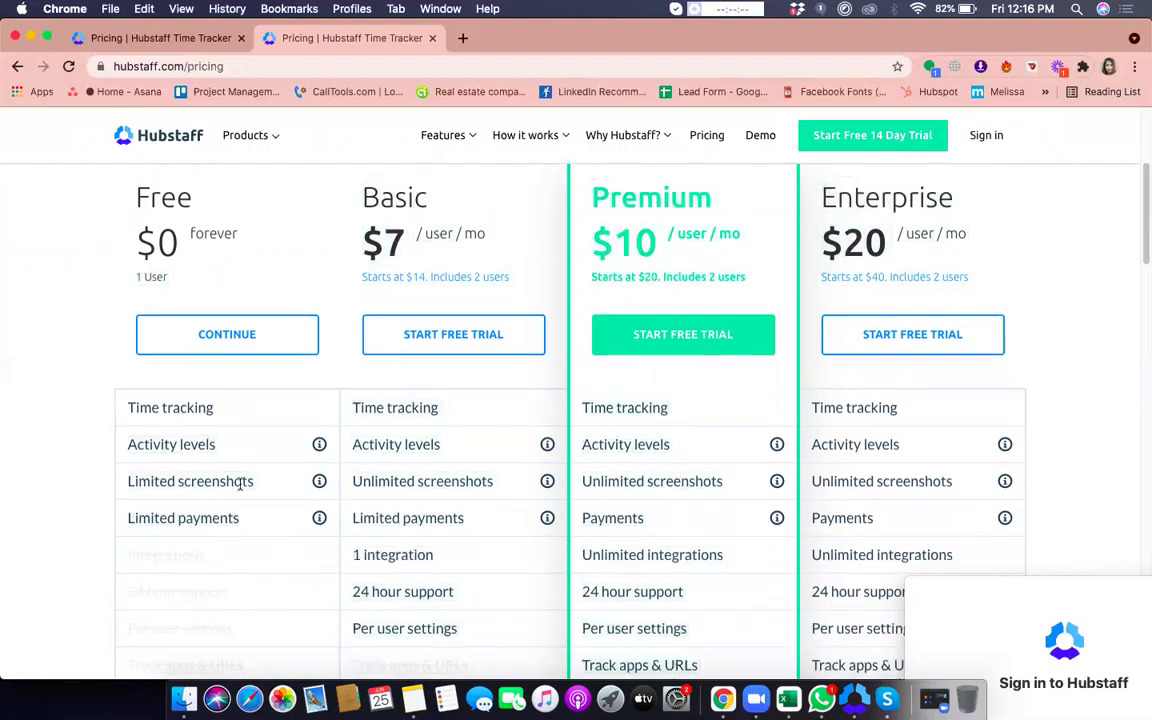
{"action": "left_click_drag", "start_coordinate": [254, 481], "coordinate": [233, 481]}
{"action": "triple_click", "coordinate": [233, 480]}
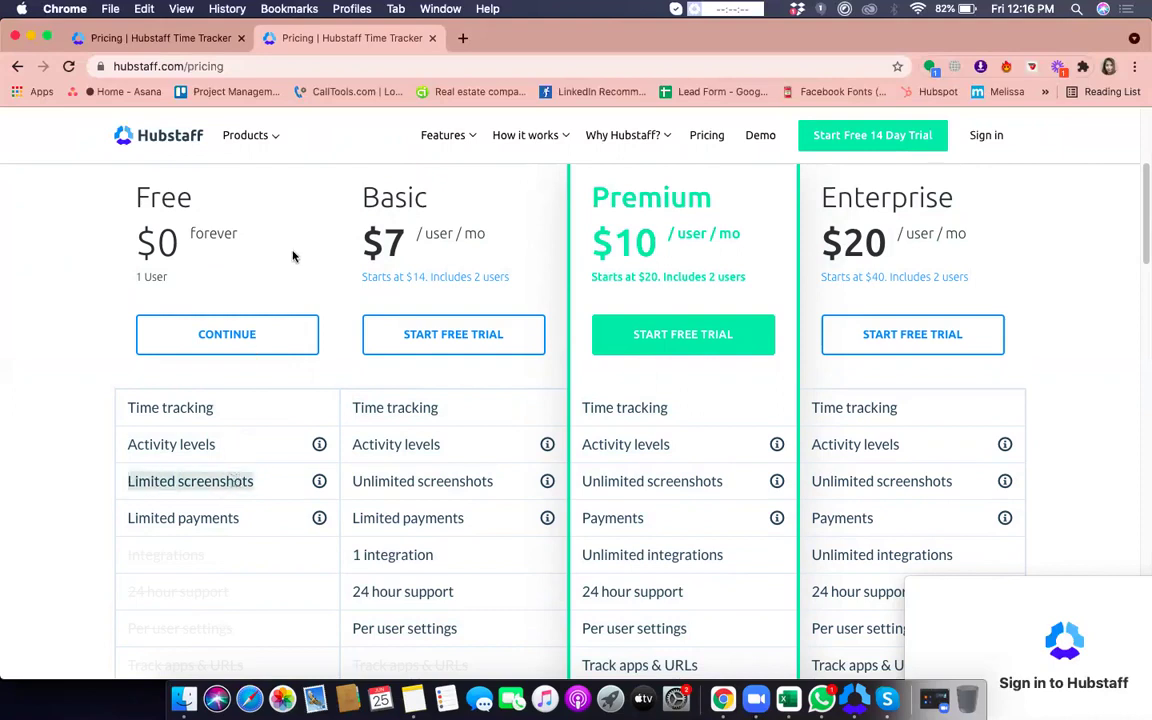
{"action": "scroll", "coordinate": [288, 330], "scroll_direction": "up", "scroll_amount": 3}
{"action": "scroll", "coordinate": [480, 172], "scroll_direction": "up", "scroll_amount": 2}
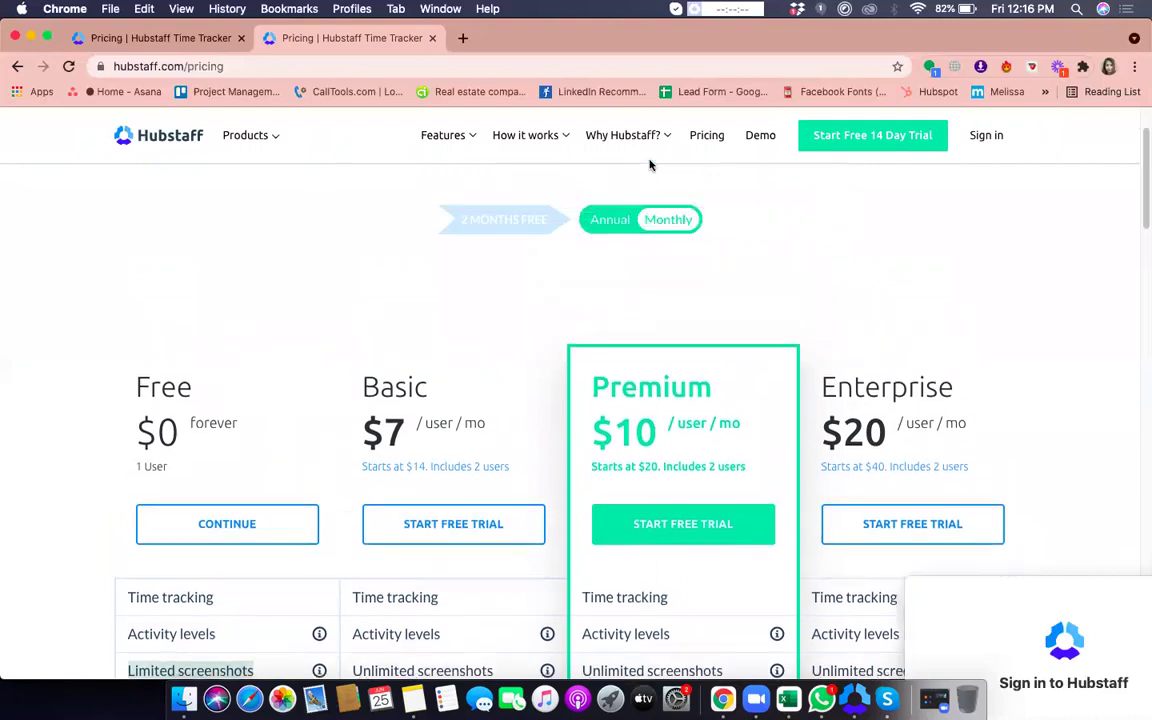
{"action": "scroll", "coordinate": [651, 165], "scroll_direction": "up", "scroll_amount": 1}
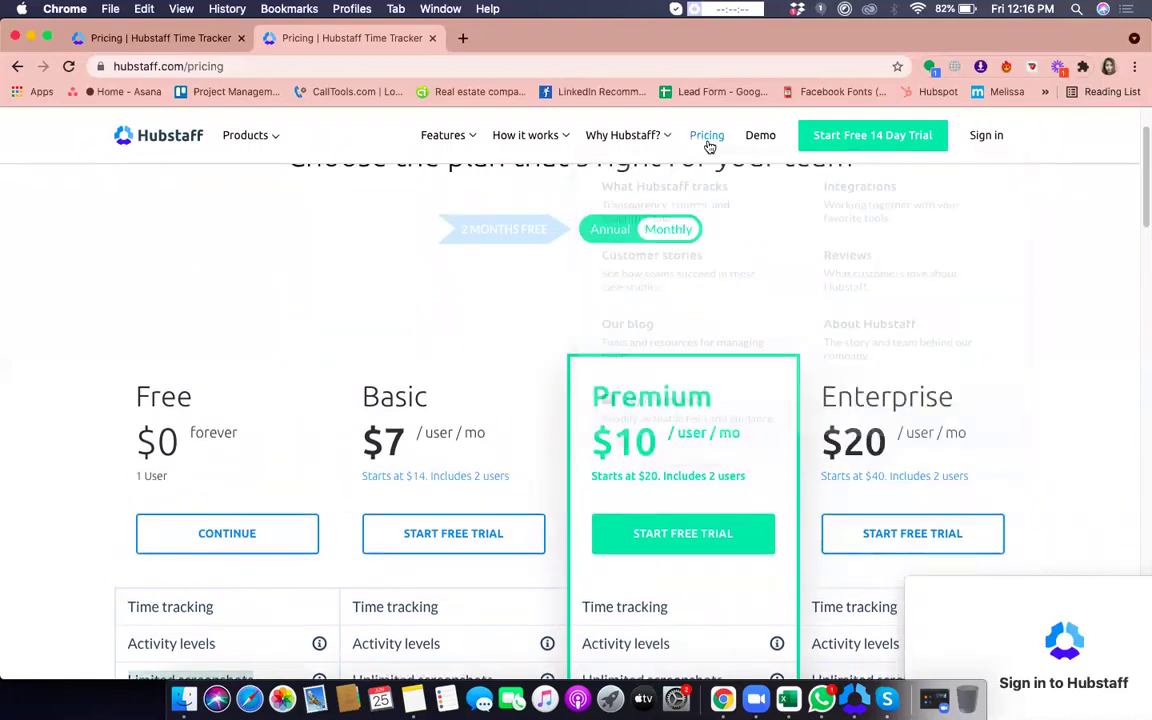
- Choose CONTINUE under the Free plan and complete the signup form to reach the dashboard
{"action": "left_click", "coordinate": [220, 544]}
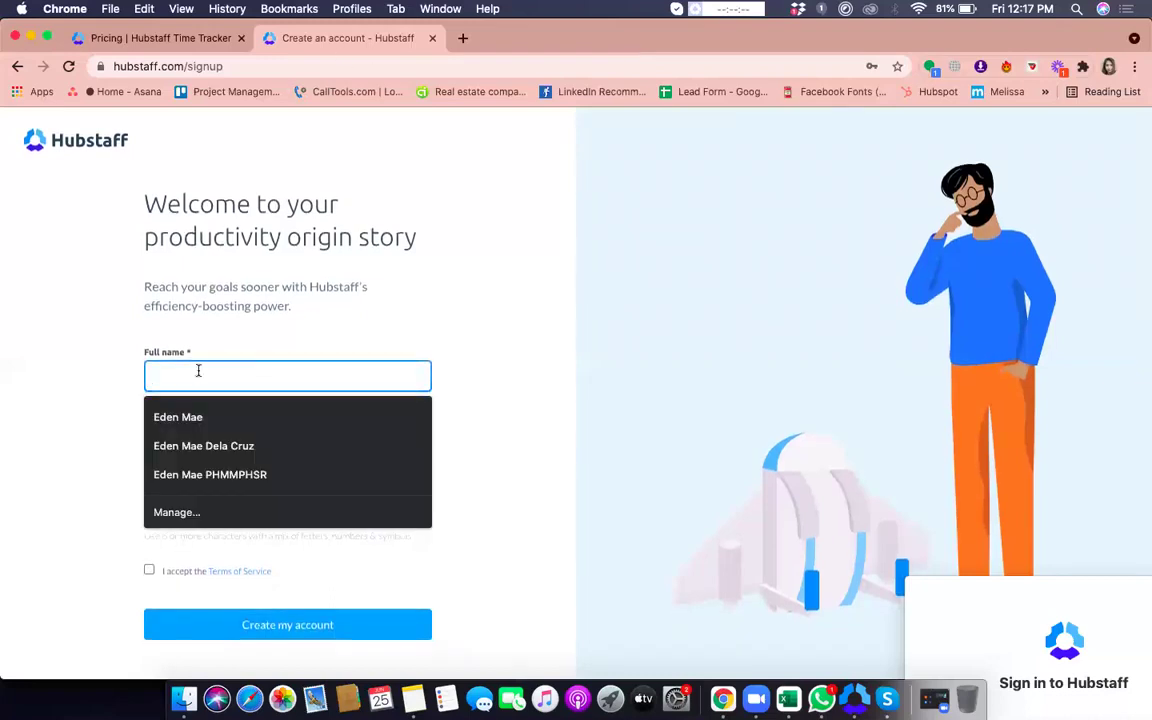
{"action": "key", "text": "Escape"}
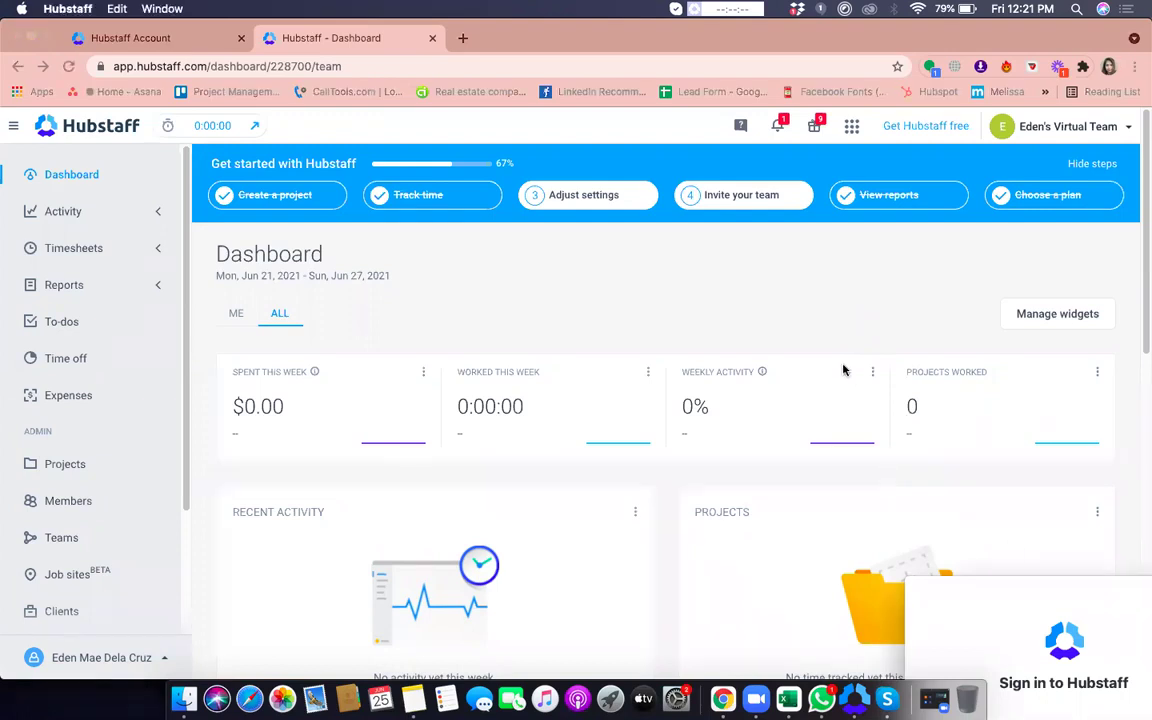
- Return to the Hubstaff Account tab, check the avatar menu, and open a new Google tab
{"action": "left_click", "coordinate": [813, 311]}
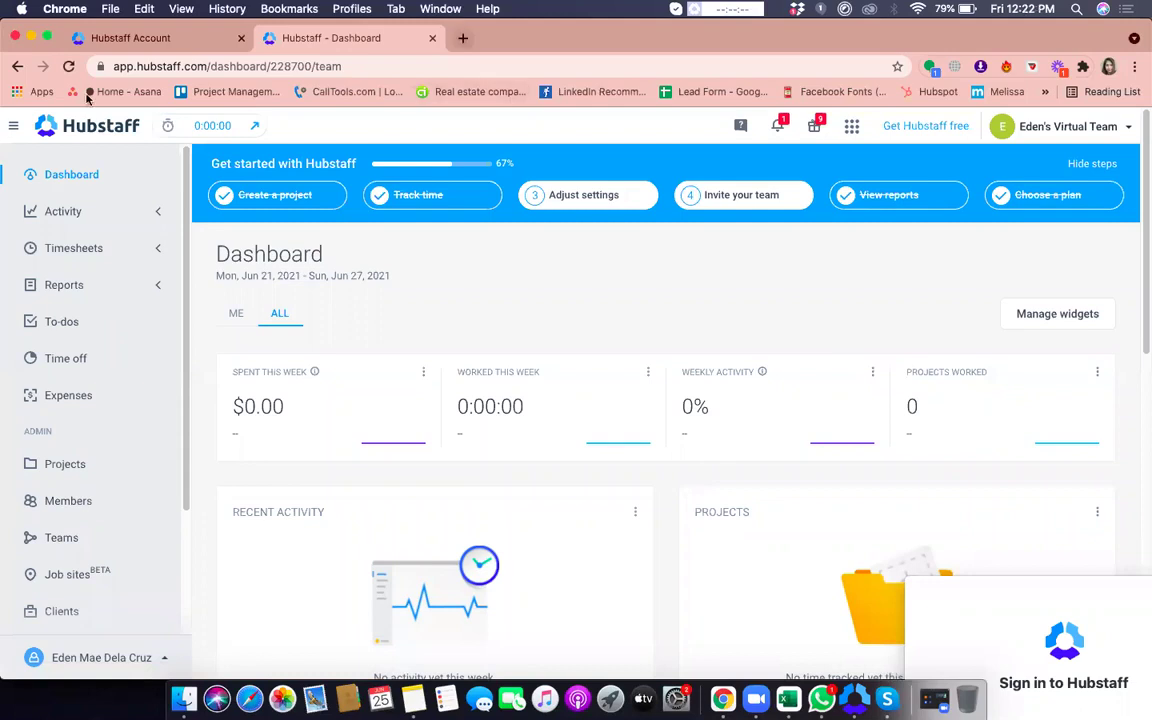
{"action": "left_click", "coordinate": [128, 38]}
{"action": "scroll", "coordinate": [571, 350], "scroll_direction": "up", "scroll_amount": 2}
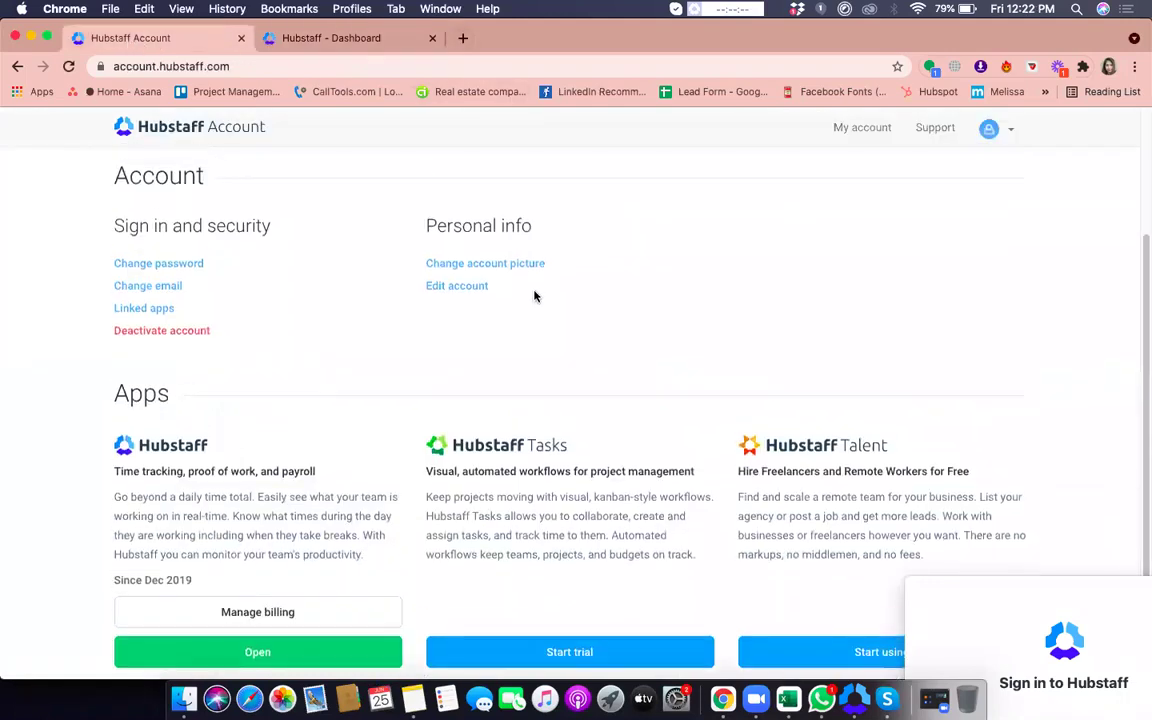
{"action": "scroll", "coordinate": [617, 395], "scroll_direction": "up", "scroll_amount": 1}
{"action": "scroll", "coordinate": [617, 409], "scroll_direction": "down", "scroll_amount": 3}
{"action": "scroll", "coordinate": [820, 334], "scroll_direction": "up", "scroll_amount": 3}
{"action": "left_click", "coordinate": [1015, 134]}
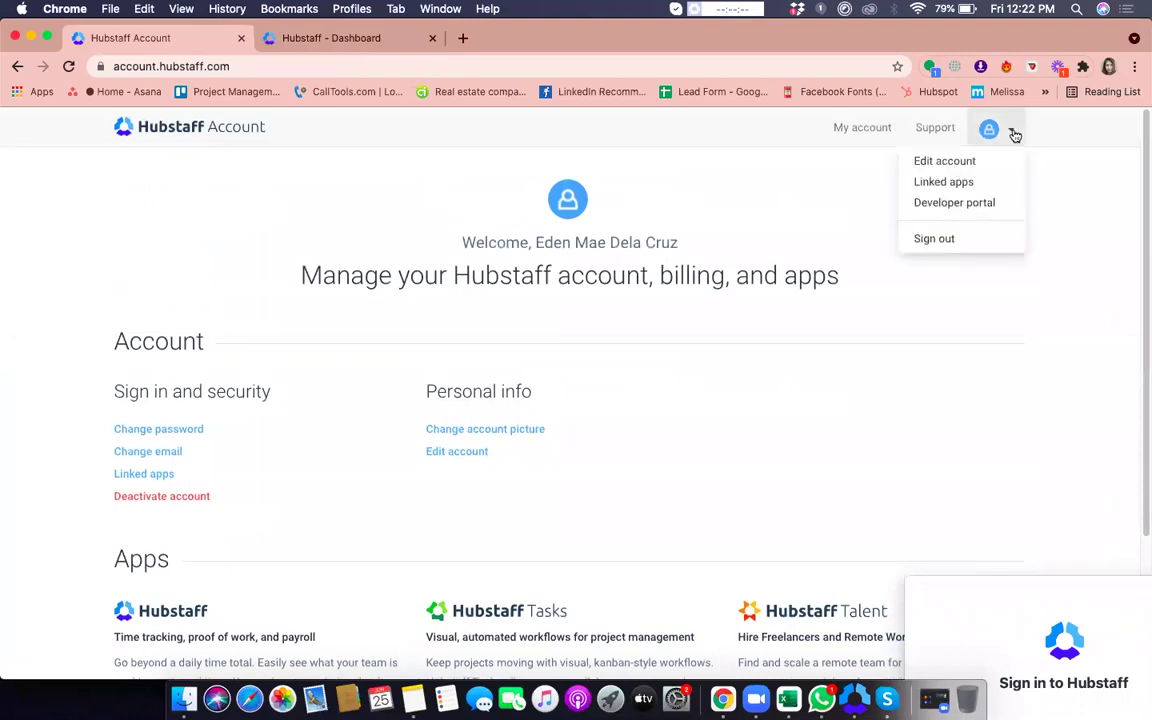
{"action": "left_click", "coordinate": [600, 150]}
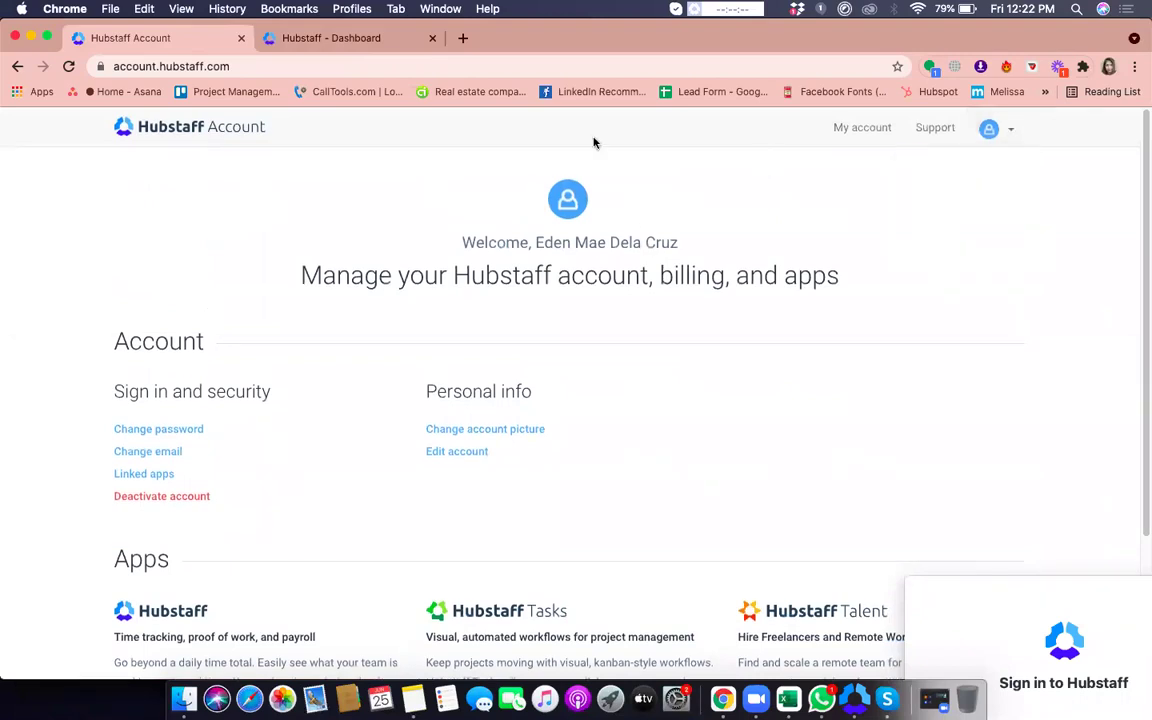
{"action": "left_click", "coordinate": [463, 38]}
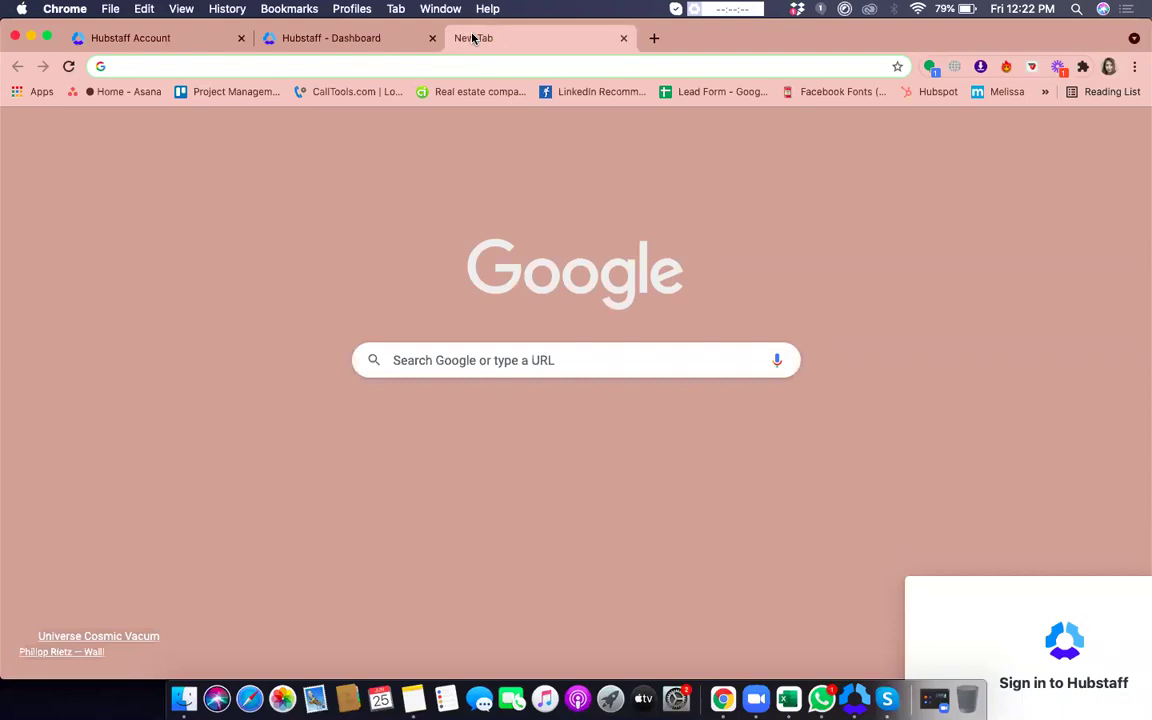
- Search 'hubstaff app download', open the Mac OS X download page, and centre the sign-in window
{"action": "type", "text": "hubstaff"}
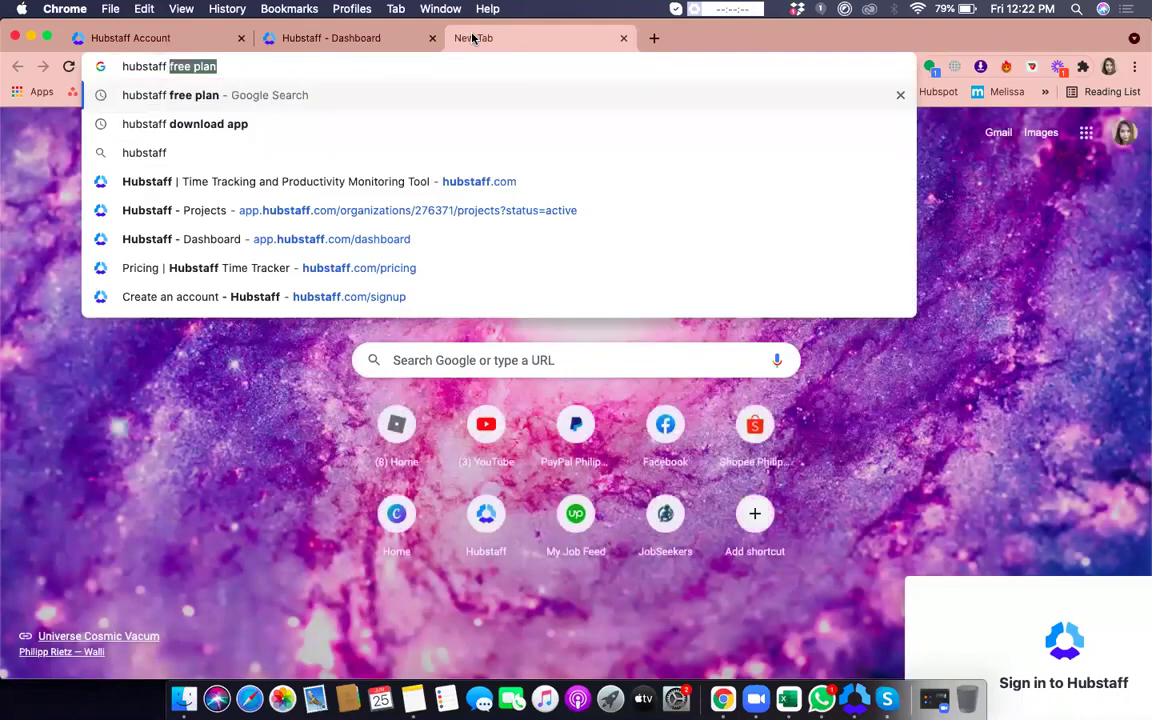
{"action": "type", "text": " app dow"}
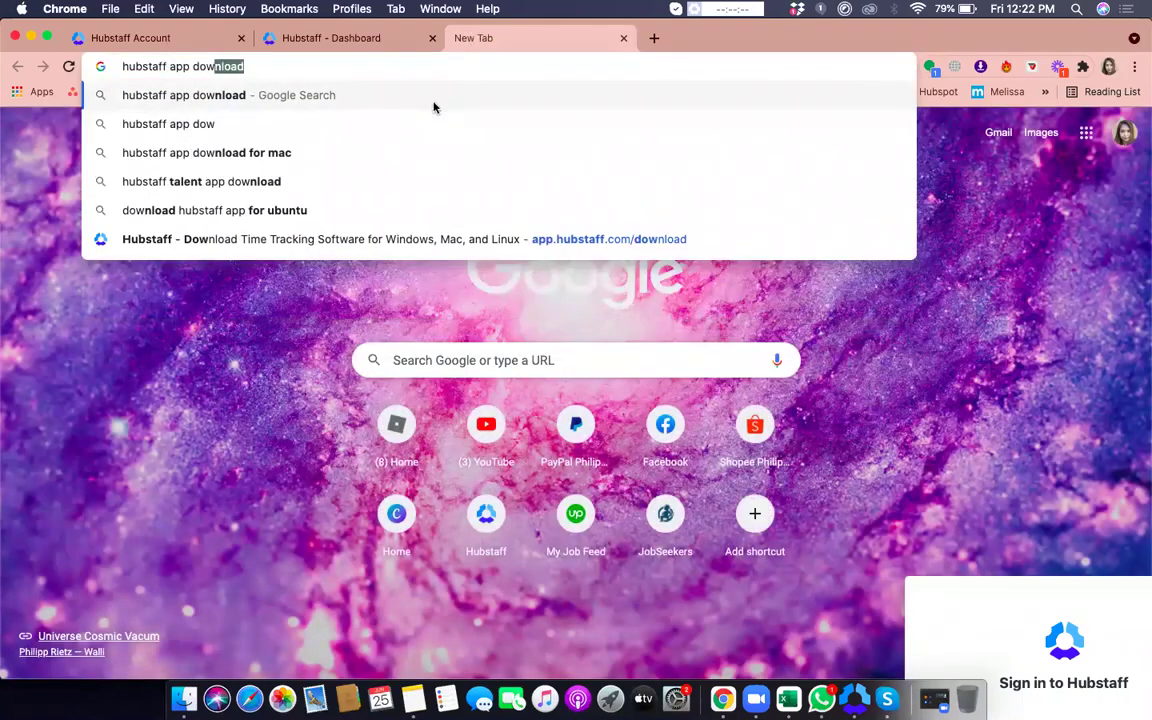
{"action": "key", "text": "Return"}
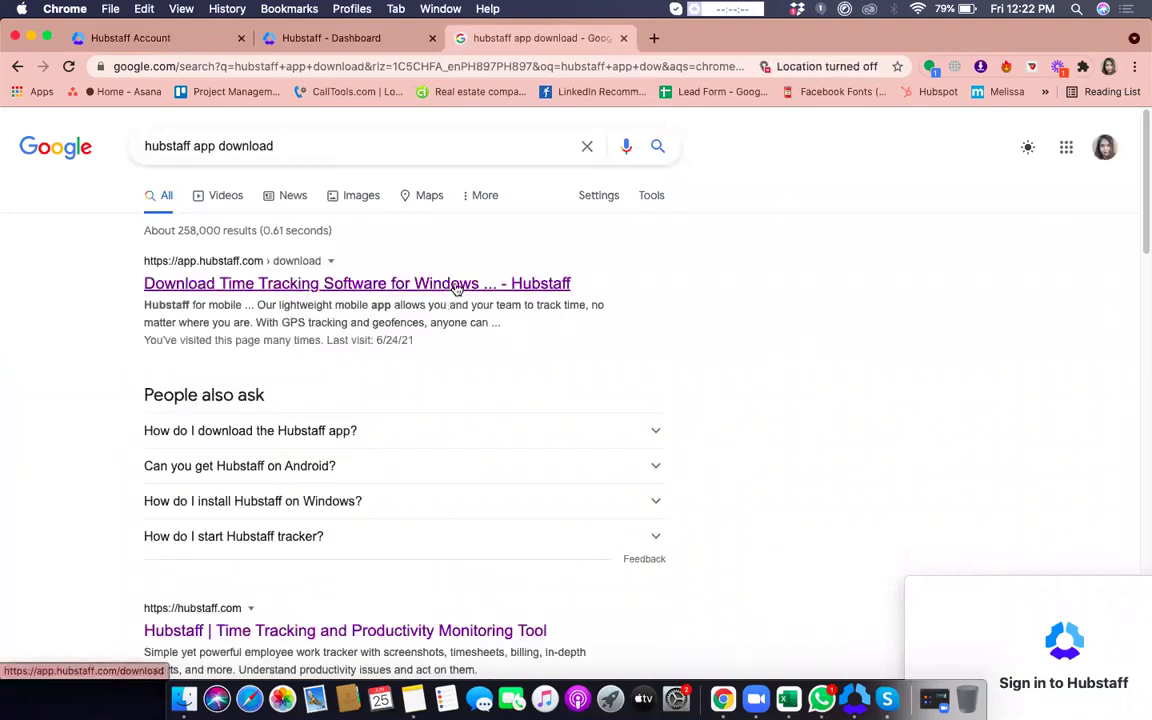
{"action": "left_click", "coordinate": [452, 288]}
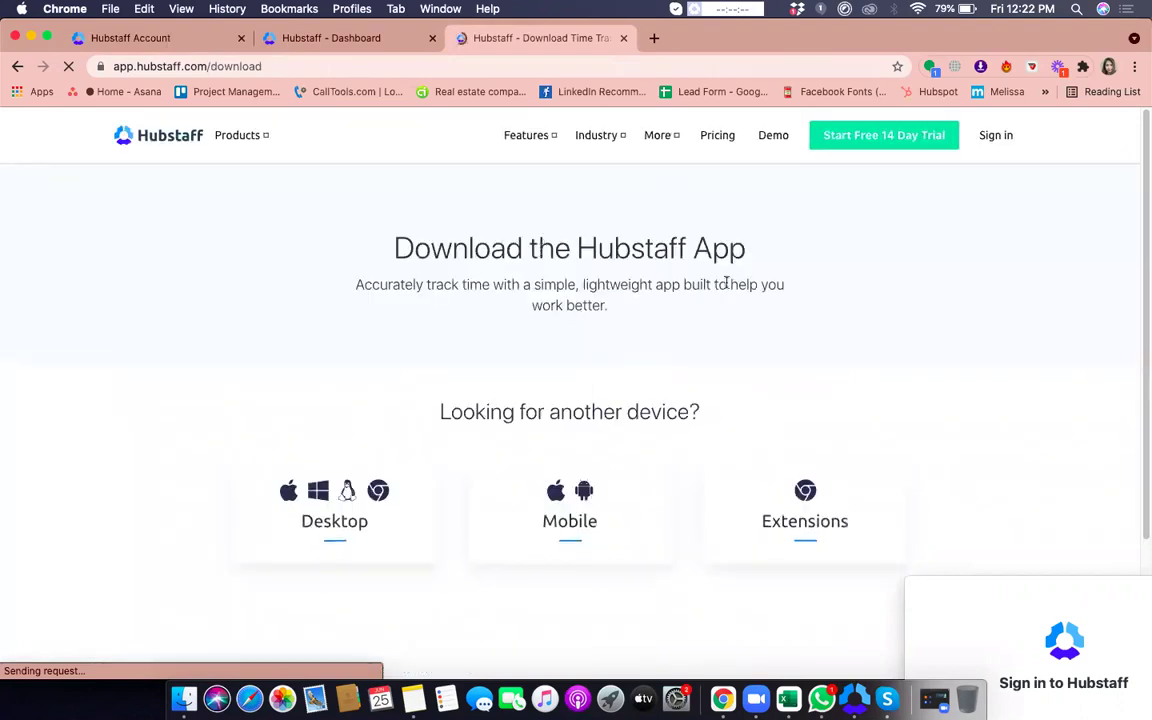
{"action": "scroll", "coordinate": [707, 276], "scroll_direction": "down", "scroll_amount": 2}
{"action": "scroll", "coordinate": [707, 272], "scroll_direction": "down", "scroll_amount": 2}
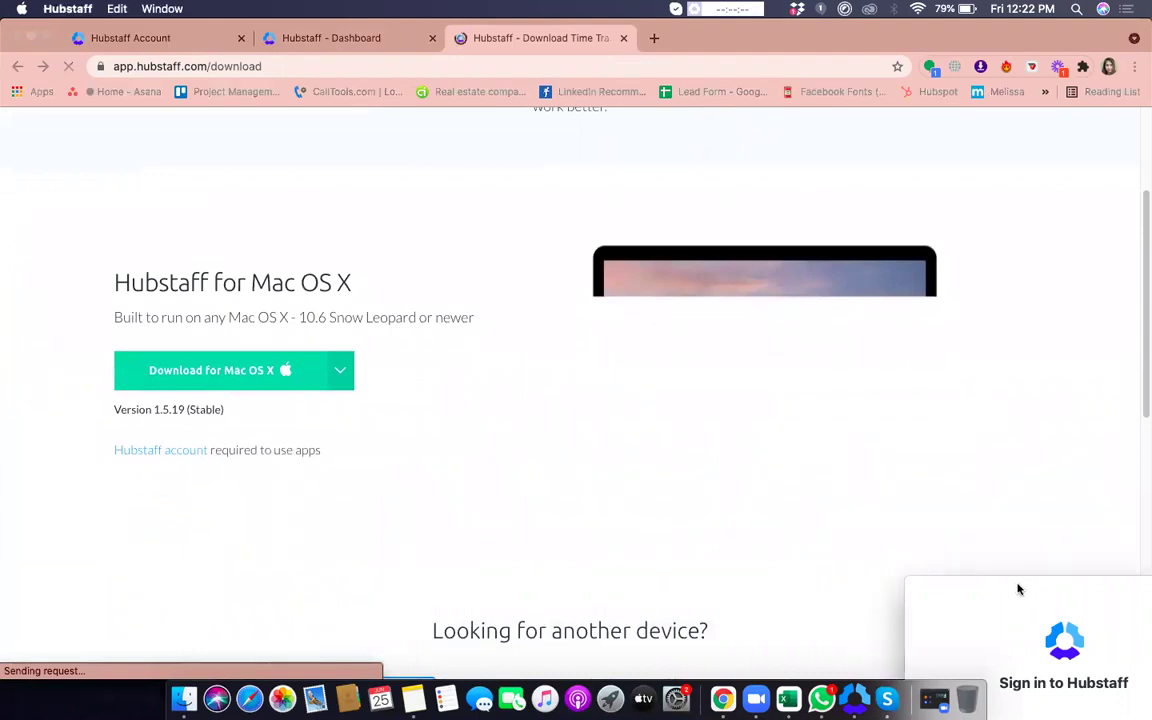
{"action": "left_click_drag", "start_coordinate": [1018, 590], "coordinate": [722, 290]}
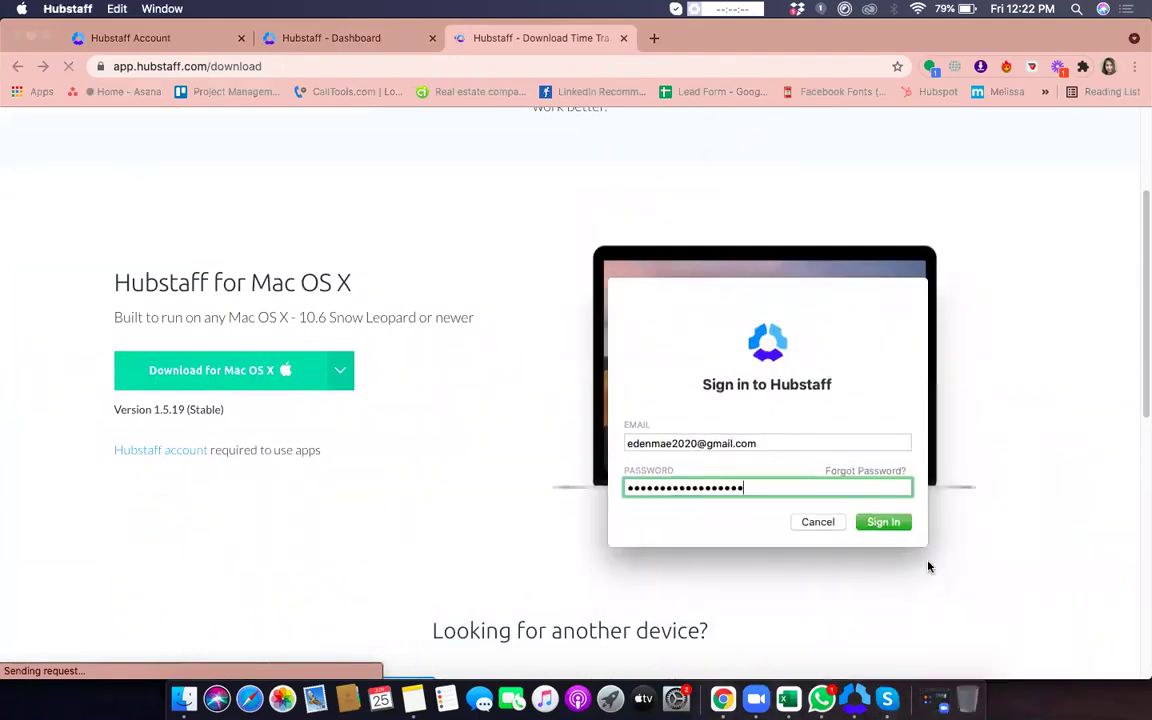
- Sign in to the Hubstaff desktop app and bring its timer window over the page
{"action": "left_click", "coordinate": [885, 524]}
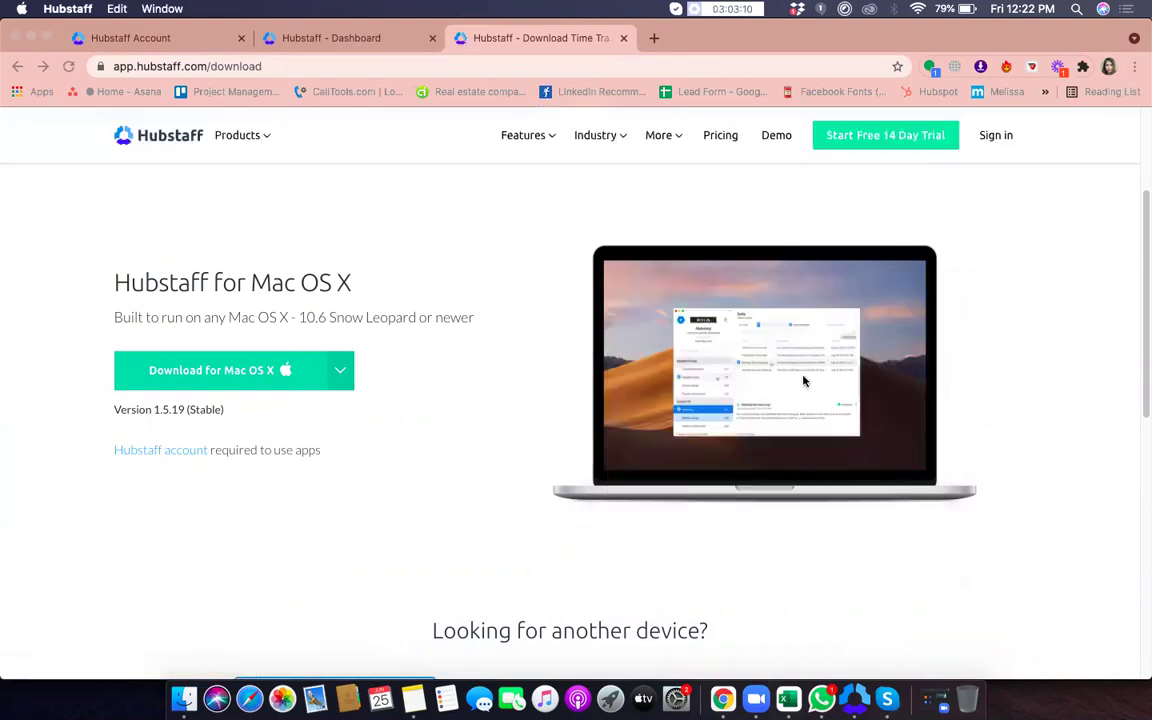
{"action": "left_click", "coordinate": [853, 698]}
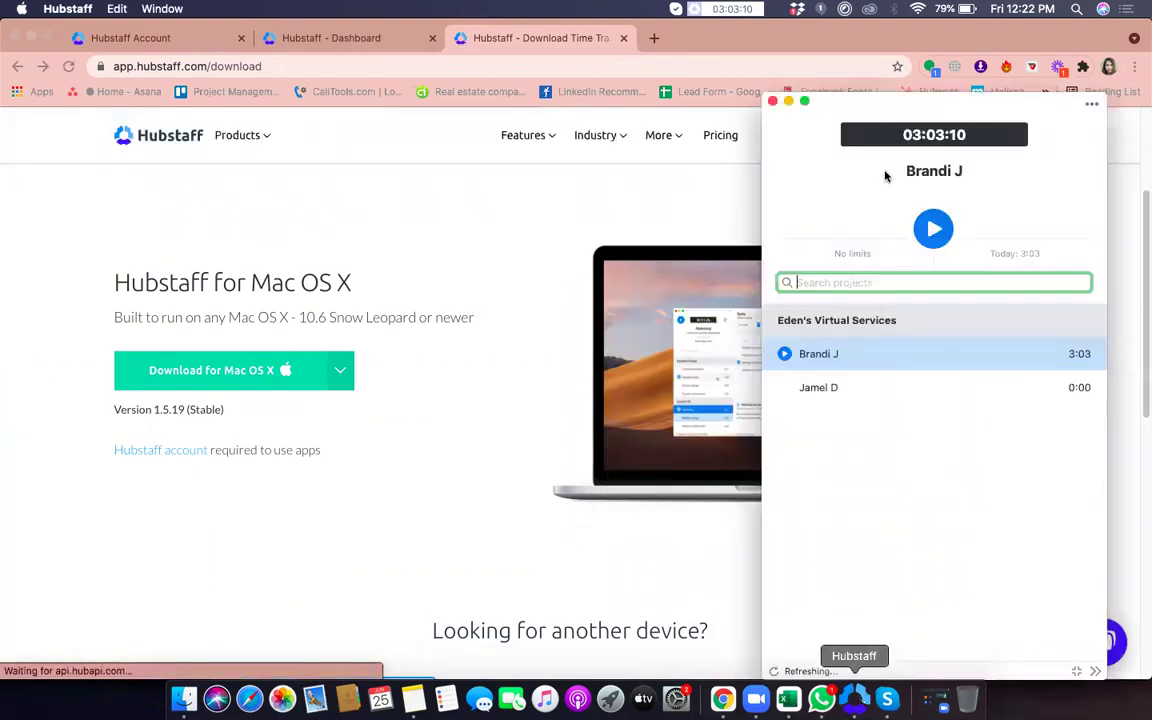
{"action": "left_click_drag", "start_coordinate": [842, 104], "coordinate": [637, 105]}
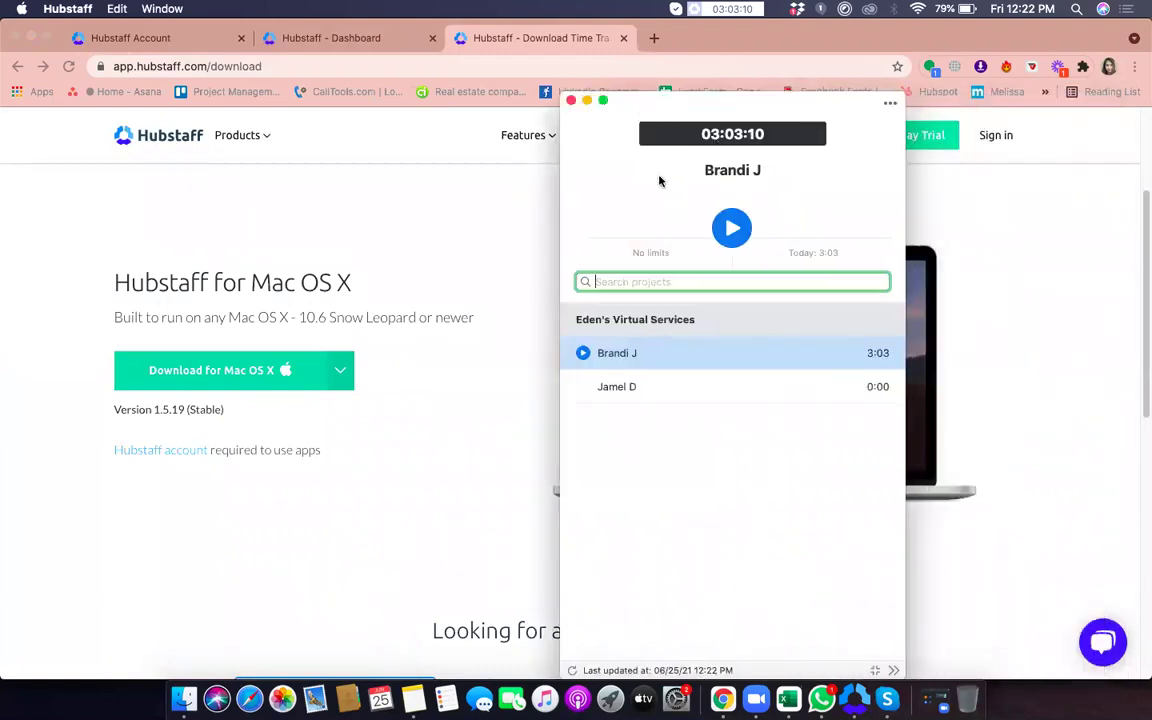
- Select the second project and briefly start then stop its timer
{"action": "left_click", "coordinate": [675, 386]}
{"action": "left_click", "coordinate": [681, 356]}
{"action": "left_click", "coordinate": [681, 383]}
{"action": "left_click", "coordinate": [689, 353]}
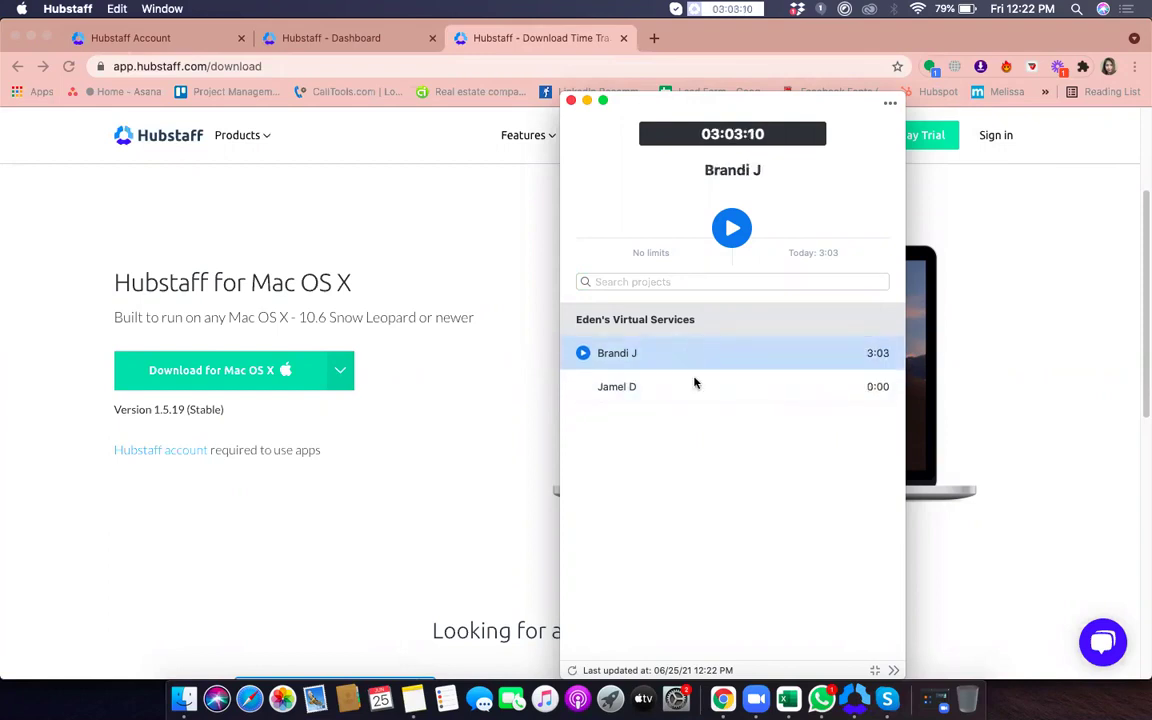
{"action": "left_click", "coordinate": [698, 388]}
{"action": "left_click", "coordinate": [716, 358]}
{"action": "left_click", "coordinate": [704, 389]}
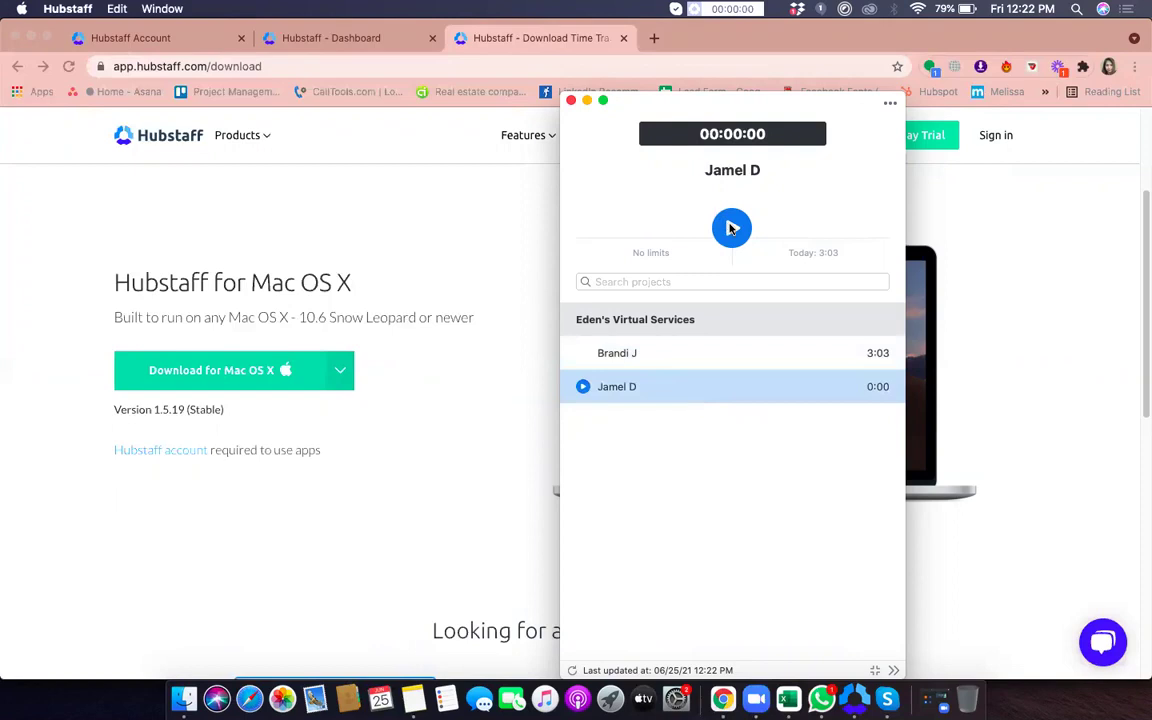
{"action": "left_click", "coordinate": [731, 228]}
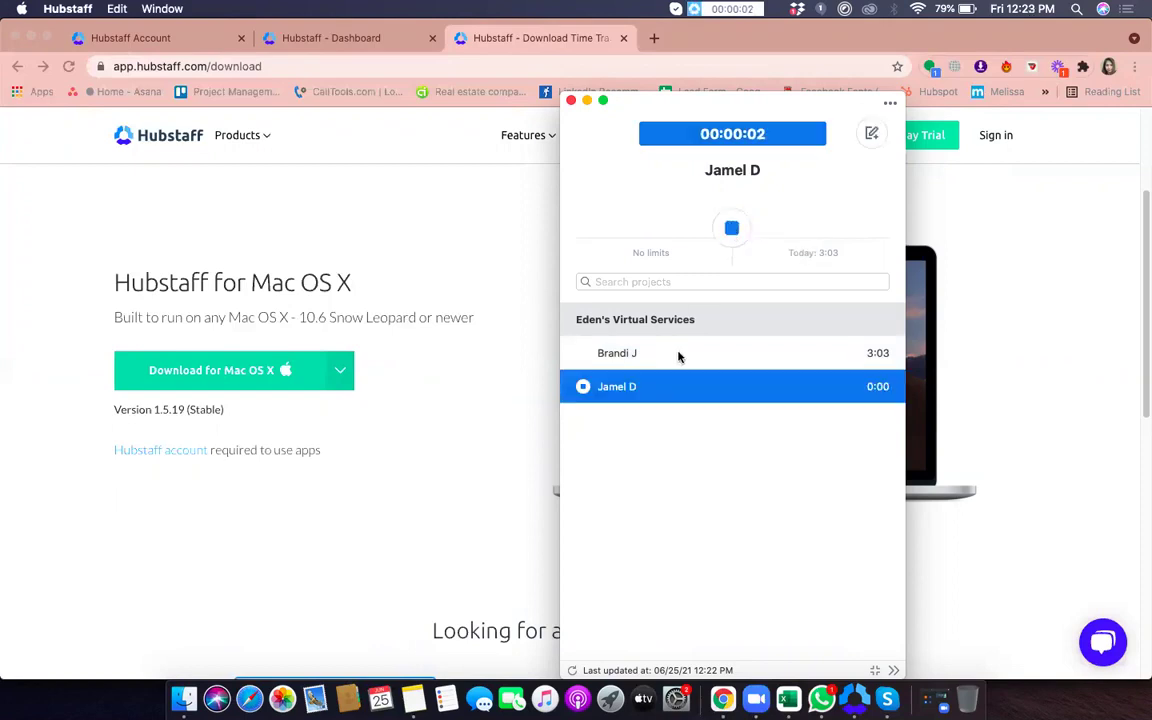
{"action": "left_click", "coordinate": [732, 229]}
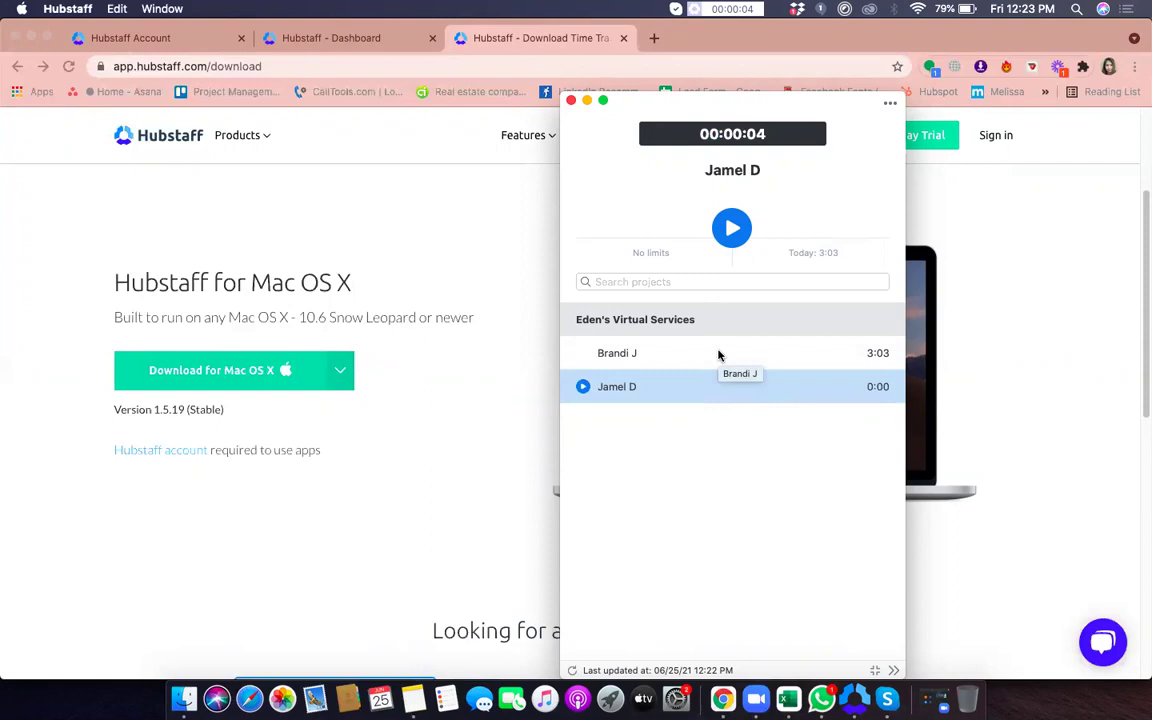
- Start and stop the first project's timer, leaving it at 03:03:11, and move the window right
{"action": "left_click", "coordinate": [718, 355]}
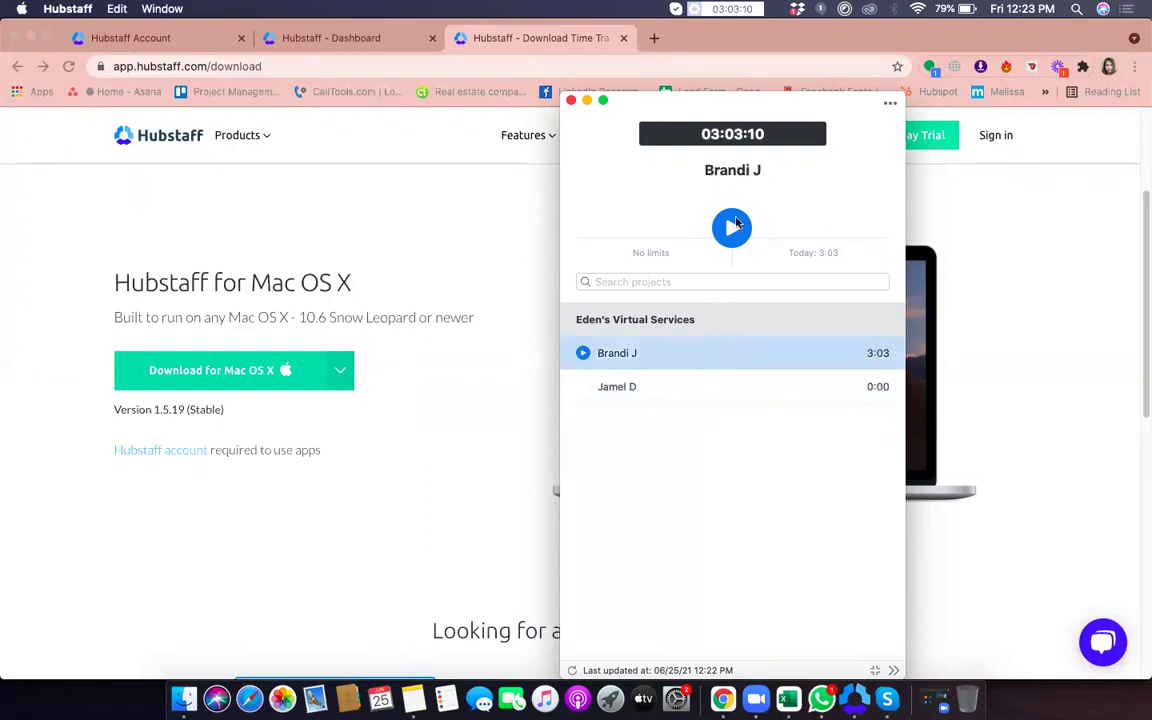
{"action": "left_click", "coordinate": [732, 230]}
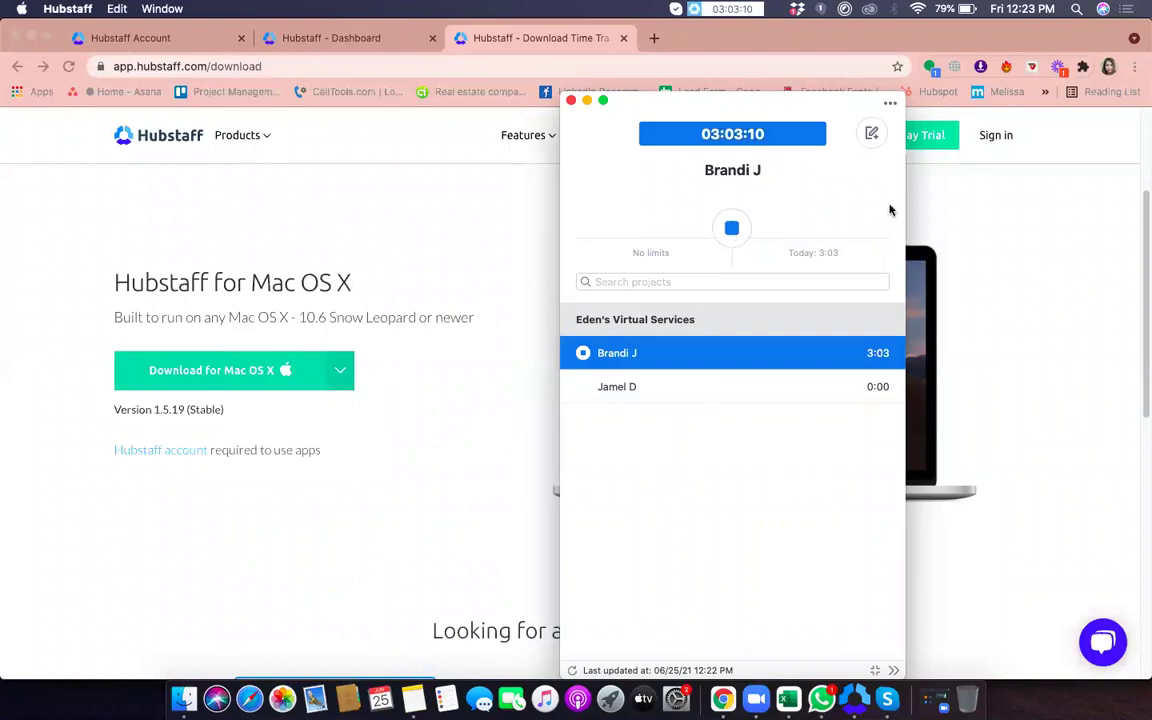
{"action": "left_click", "coordinate": [731, 228]}
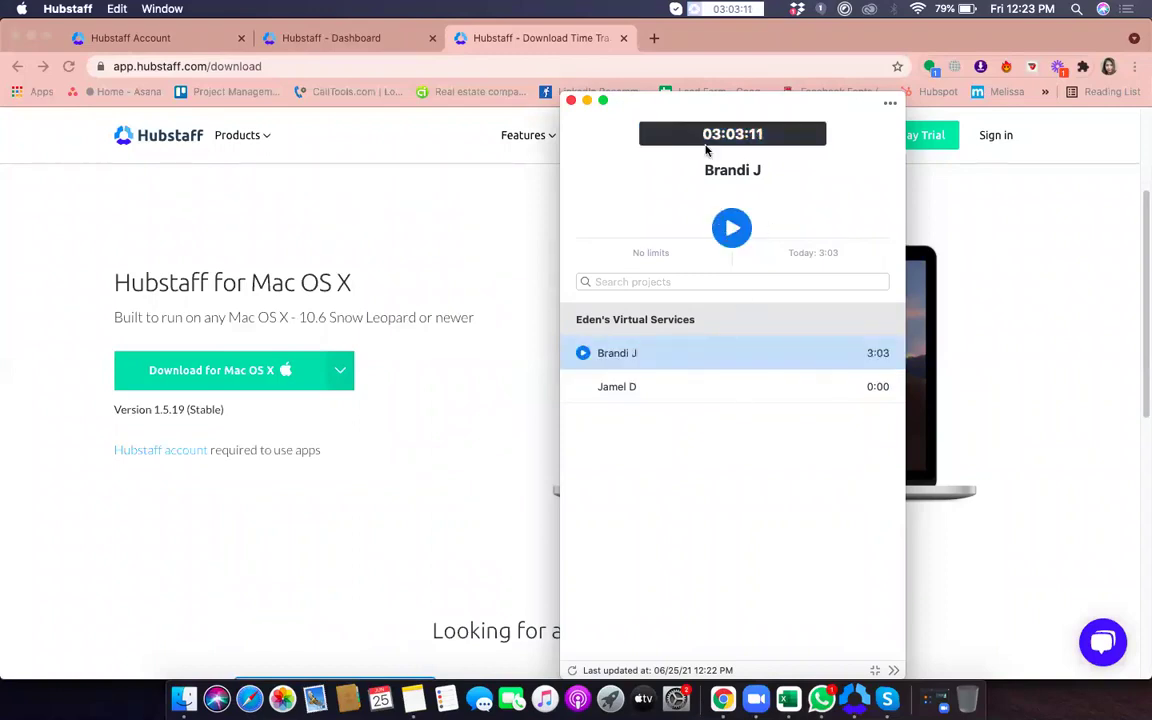
{"action": "left_click_drag", "start_coordinate": [707, 113], "coordinate": [901, 218]}
{"action": "left_click_drag", "start_coordinate": [912, 168], "coordinate": [902, 136]}
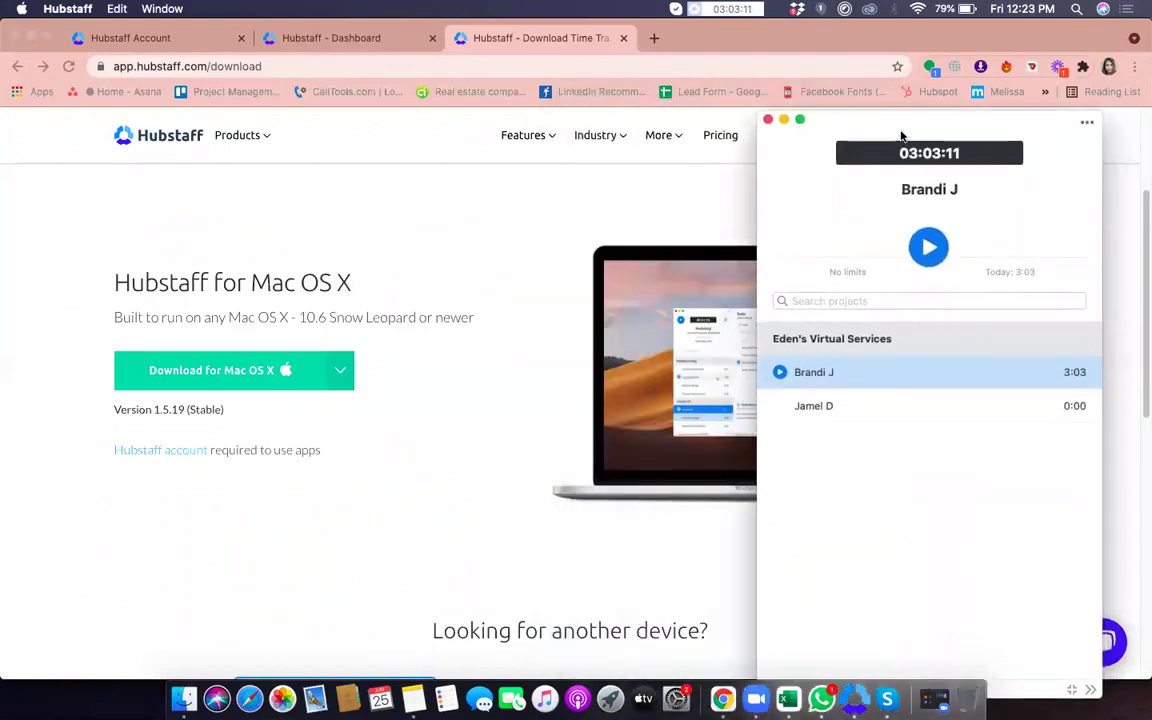
- Switch to the Hubstaff Dashboard tab and go to Projects in the left sidebar
{"action": "left_click", "coordinate": [444, 242]}
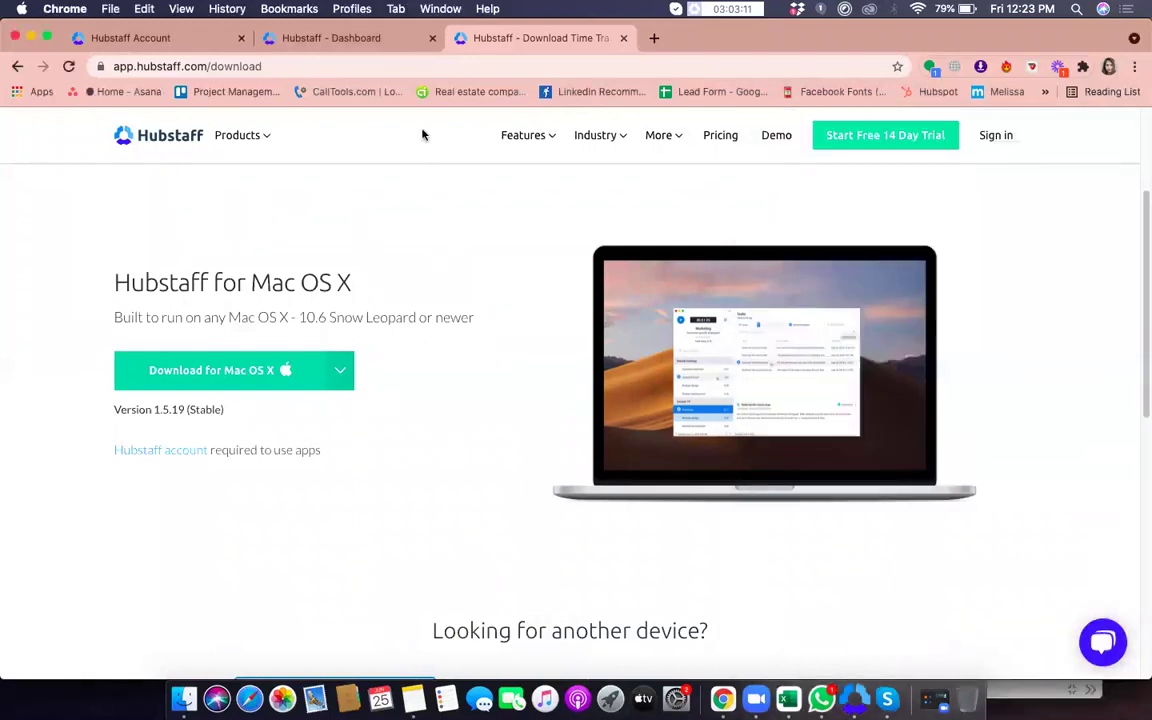
{"action": "left_click", "coordinate": [360, 37]}
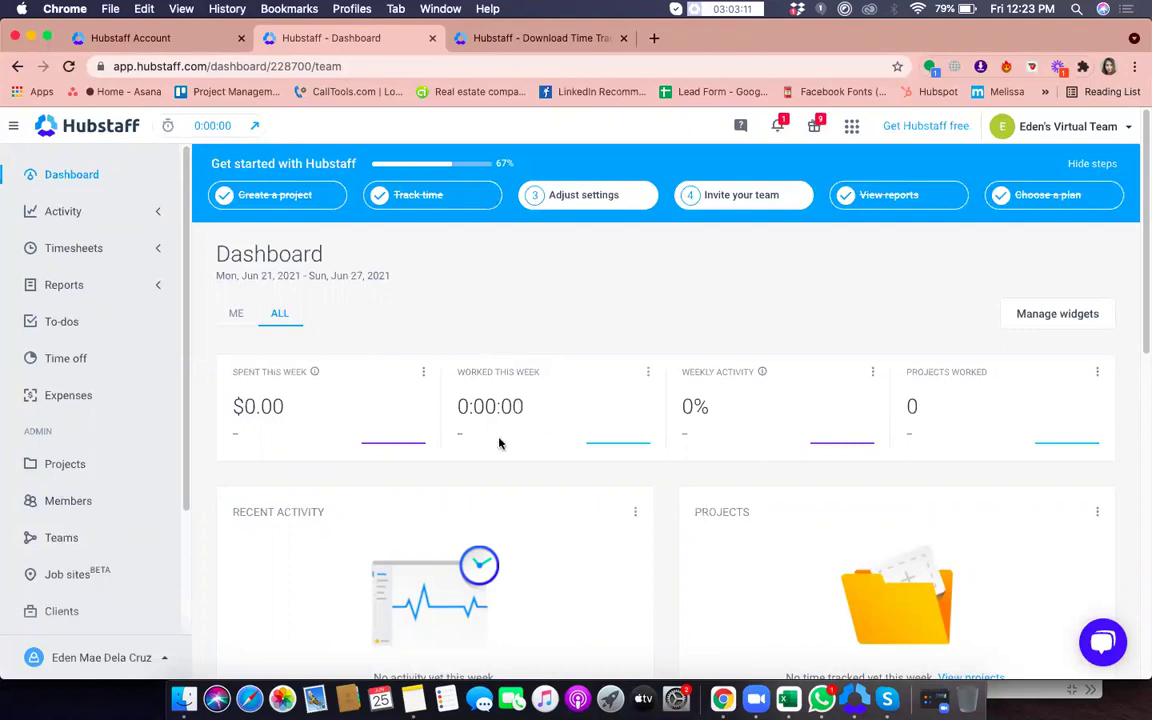
{"action": "left_click", "coordinate": [66, 464]}
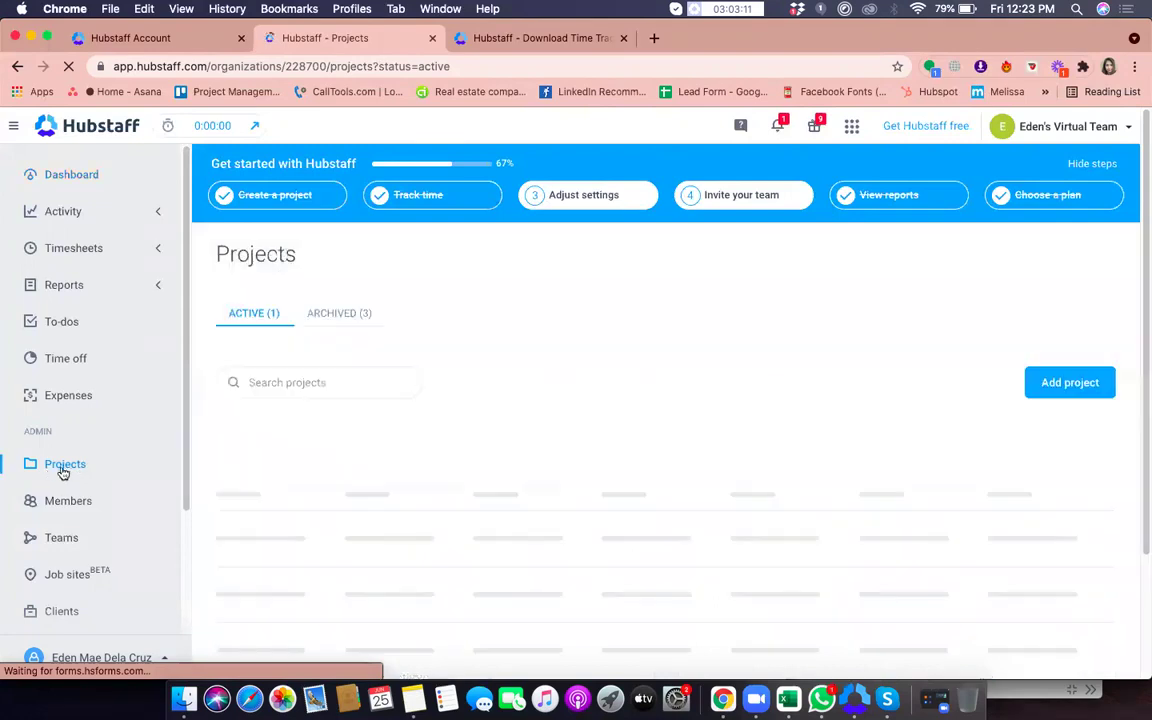
- Start a new project named 'Brookhaven Properties', looking through the client choices without picking one
{"action": "left_click", "coordinate": [1069, 390]}
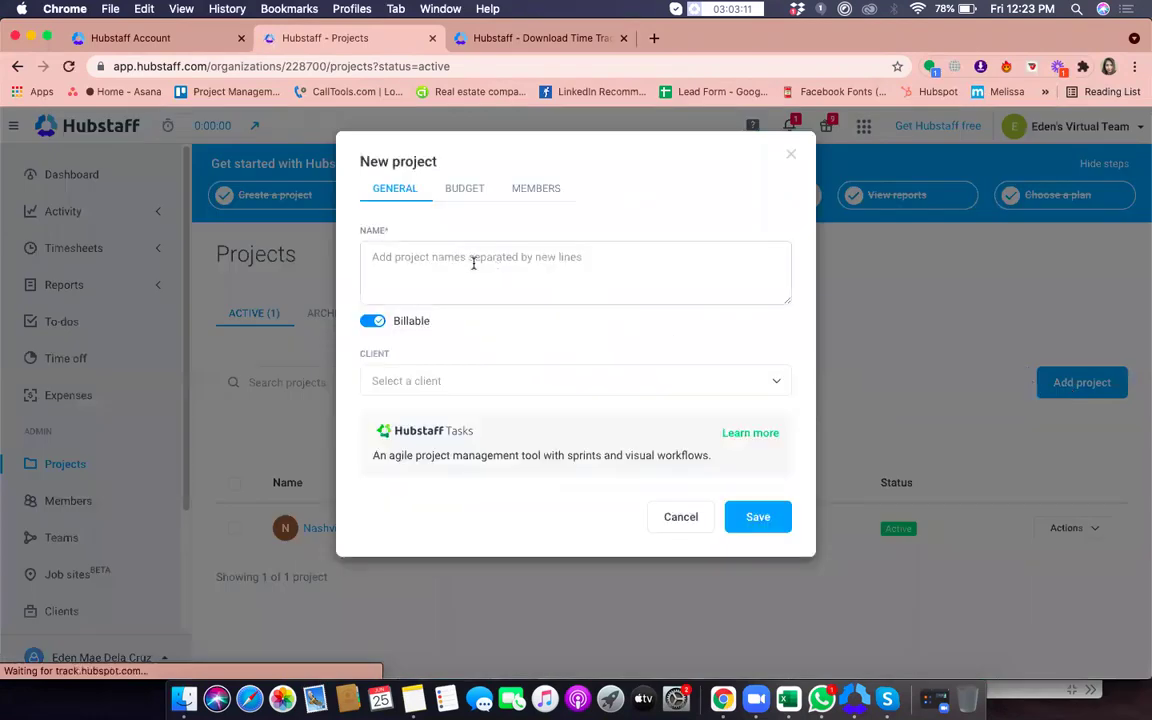
{"action": "left_click", "coordinate": [473, 262]}
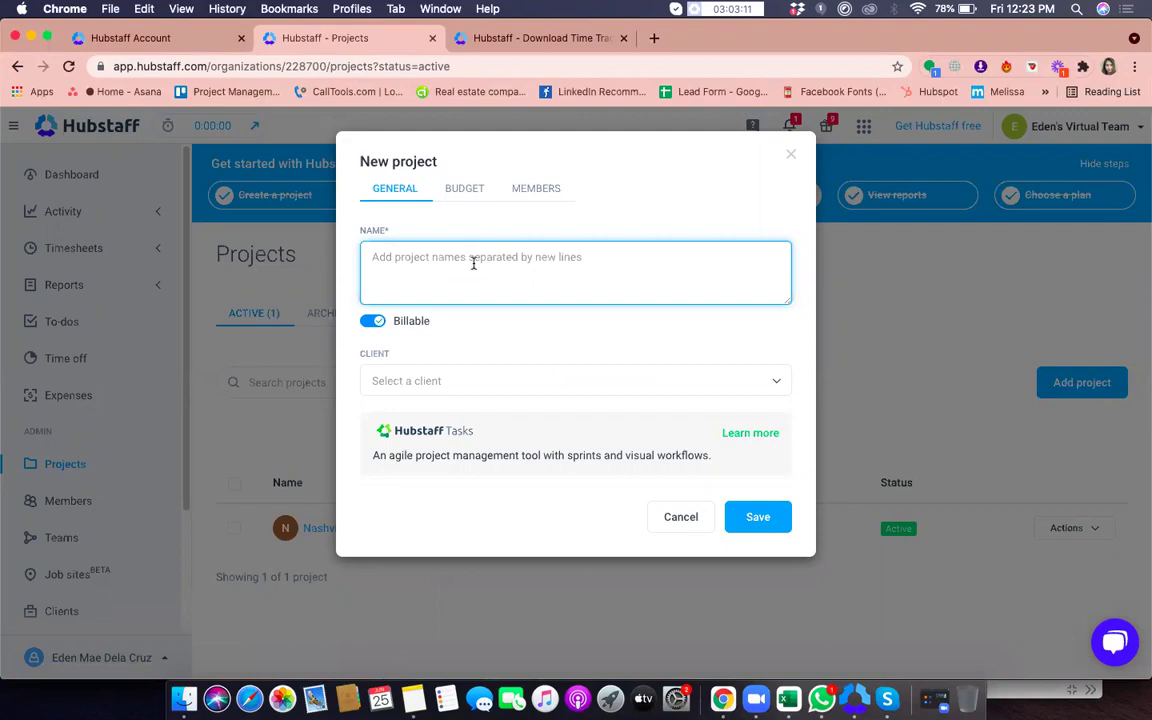
{"action": "type", "text": "Brookhaven Properties"}
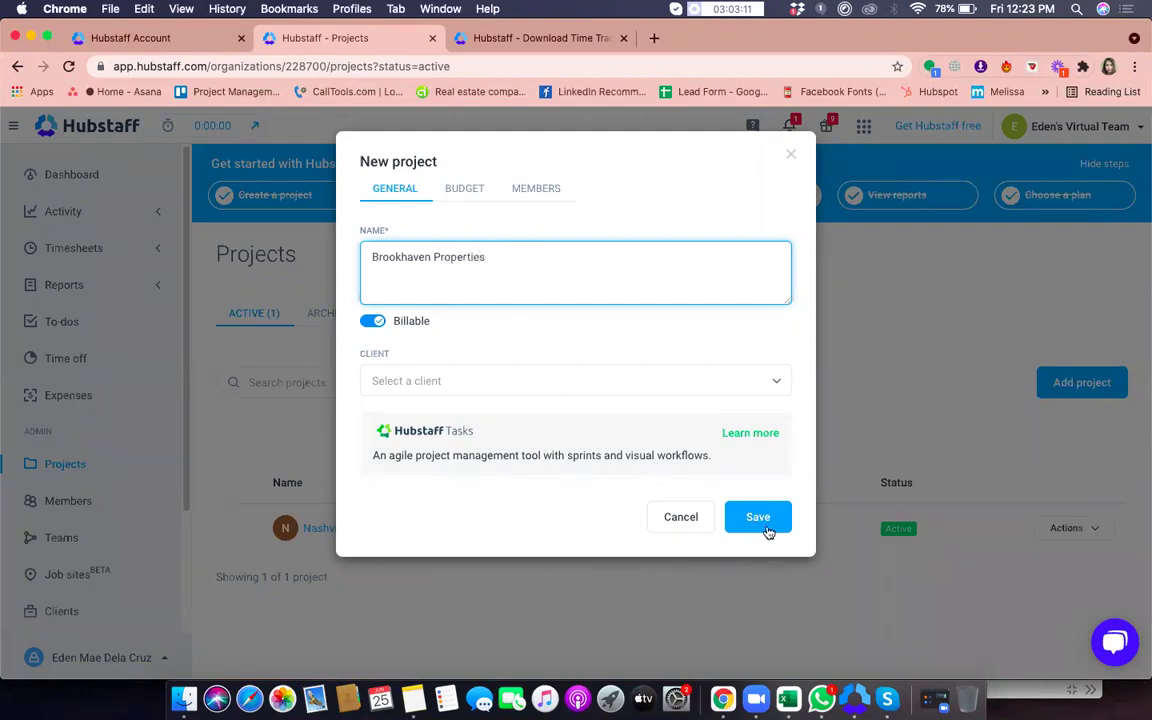
{"action": "left_click", "coordinate": [478, 383]}
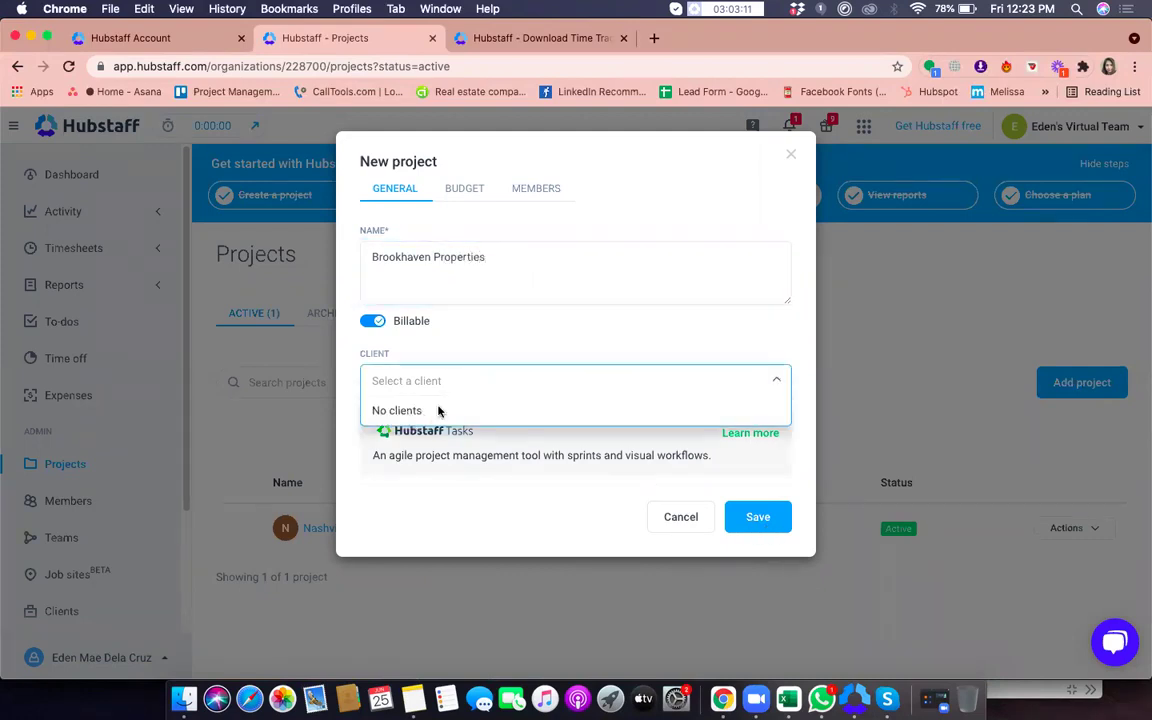
{"action": "left_click", "coordinate": [489, 381]}
{"action": "left_click", "coordinate": [490, 381]}
{"action": "left_click", "coordinate": [490, 381]}
{"action": "left_click", "coordinate": [490, 381]}
{"action": "left_click", "coordinate": [459, 388]}
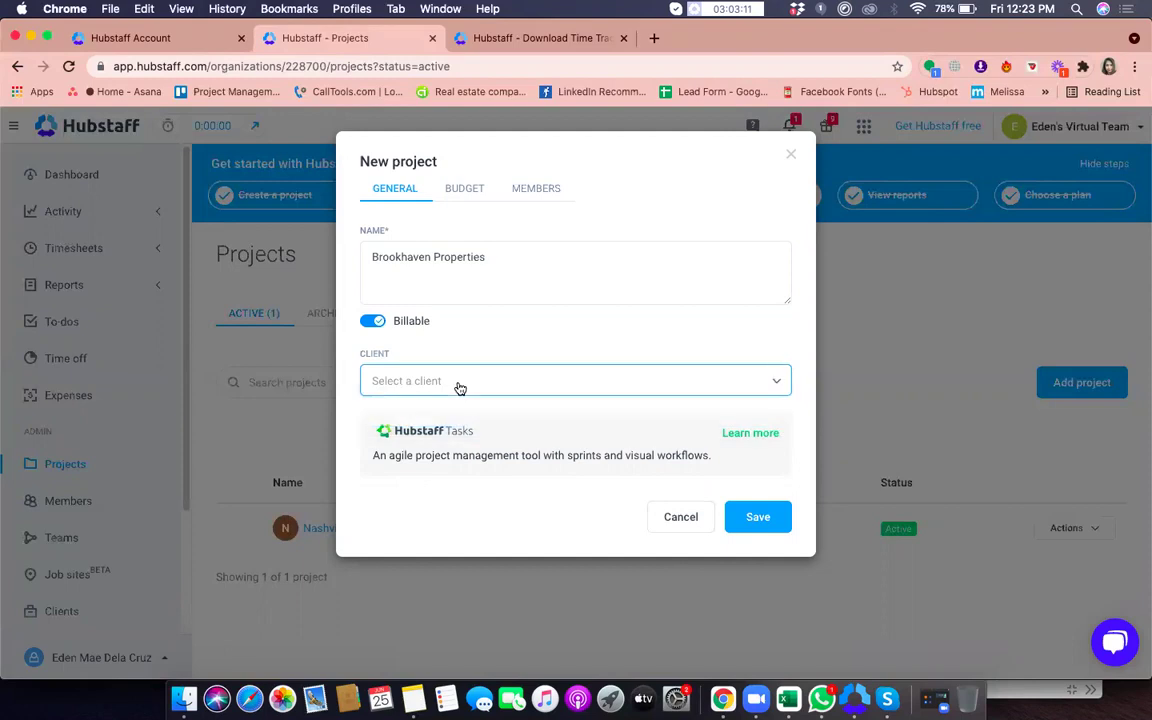
- Confirm the name Brookhaven Properties and save the new project
{"action": "left_click", "coordinate": [530, 252]}
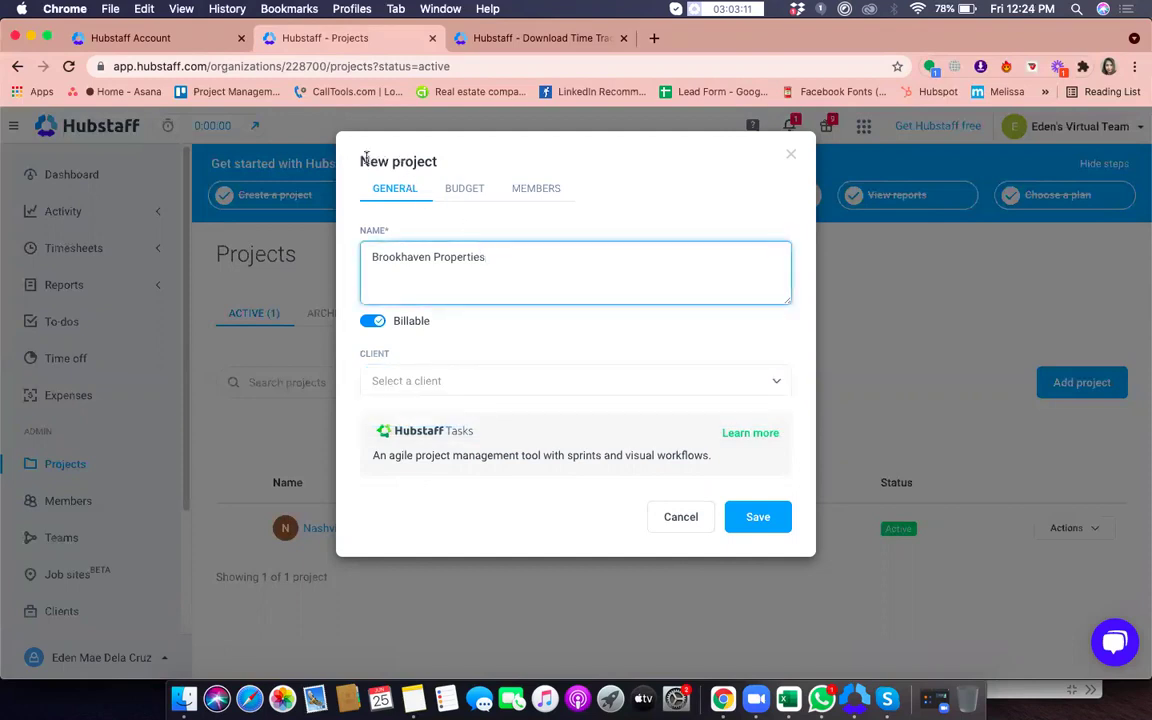
{"action": "left_click_drag", "start_coordinate": [345, 158], "coordinate": [436, 161]}
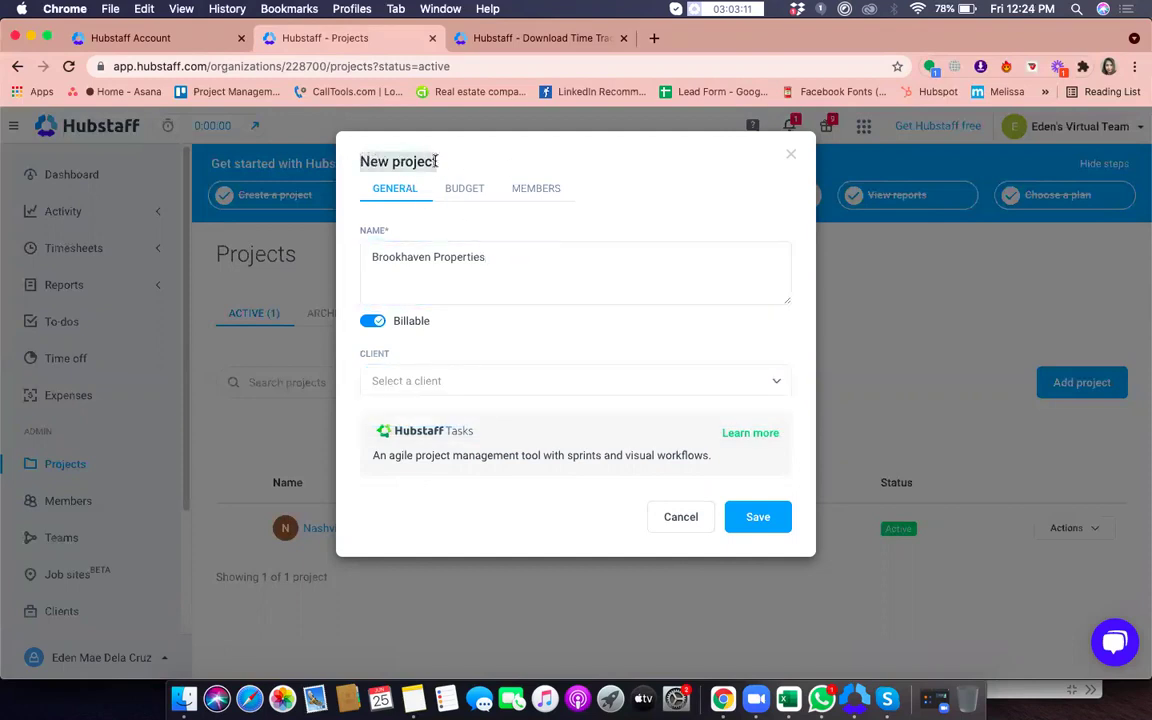
{"action": "triple_click", "coordinate": [545, 260]}
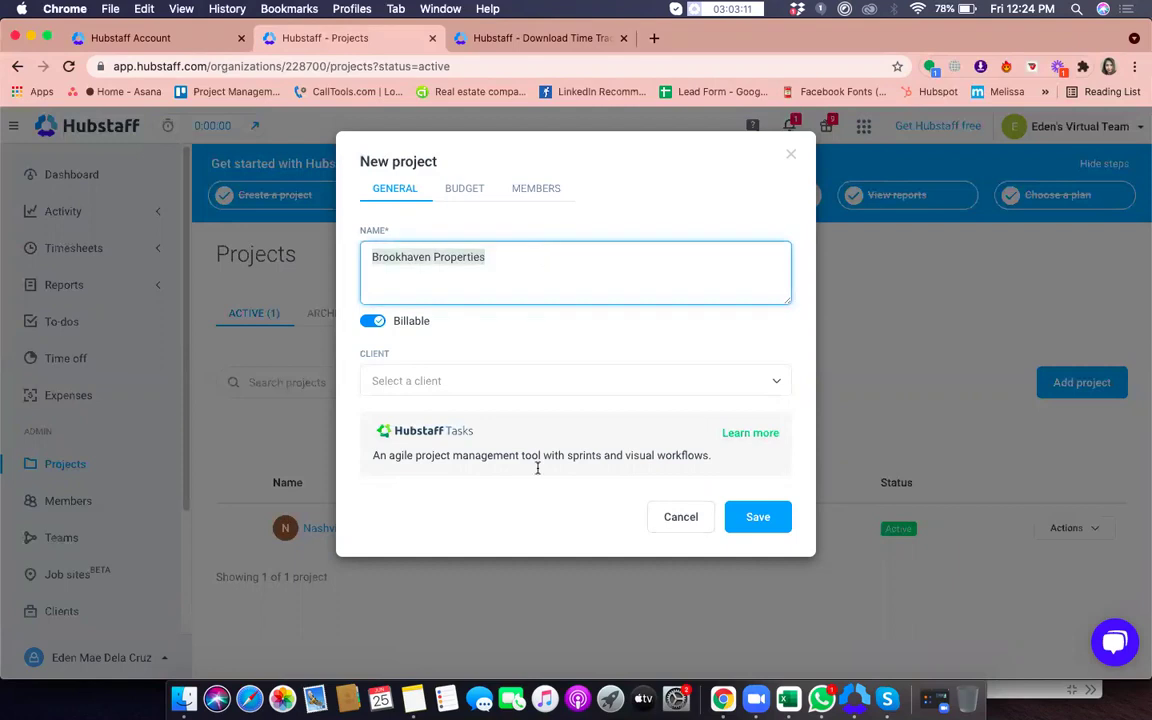
{"action": "left_click", "coordinate": [433, 256]}
{"action": "left_click", "coordinate": [760, 518]}
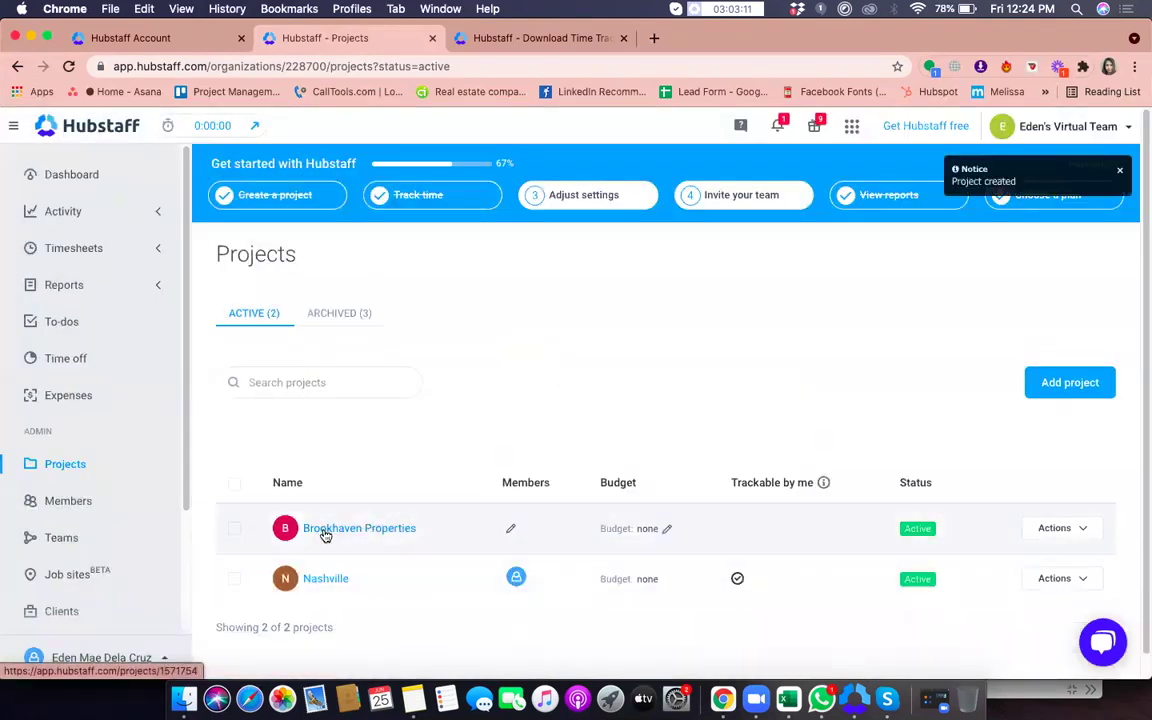
- Edit Brookhaven Properties' members, pick the organisation owner as Manager, and save
{"action": "scroll", "coordinate": [378, 528], "scroll_direction": "down", "scroll_amount": 1}
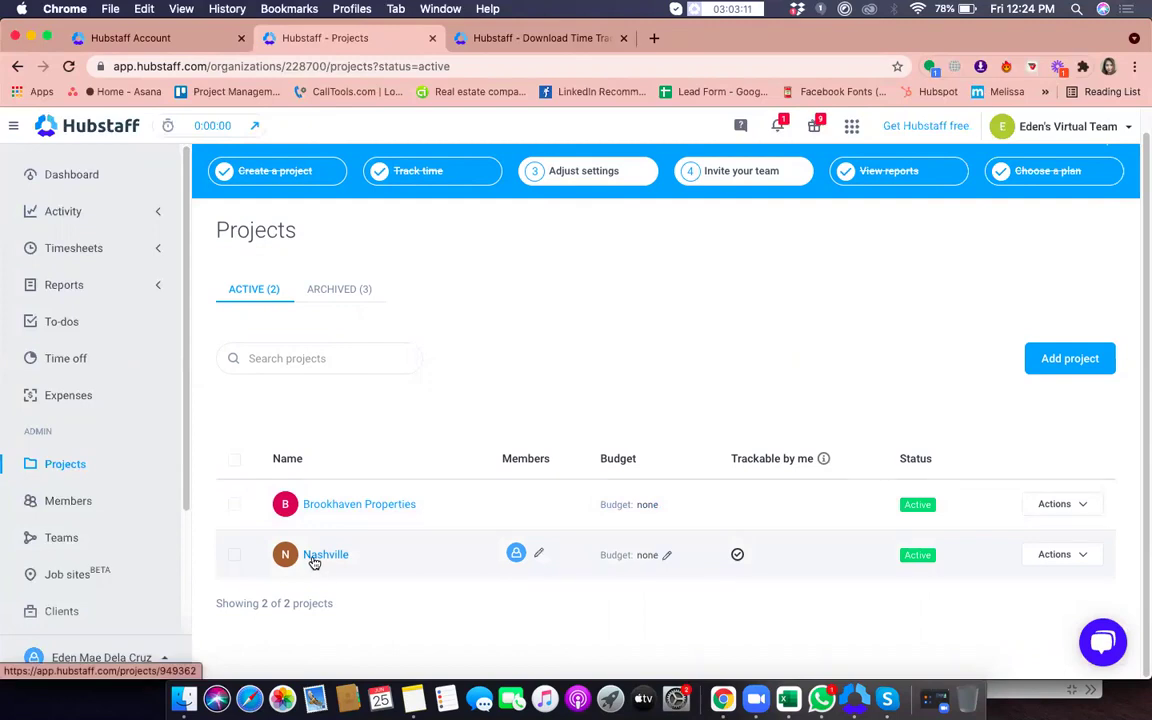
{"action": "scroll", "coordinate": [314, 562], "scroll_direction": "up", "scroll_amount": 1}
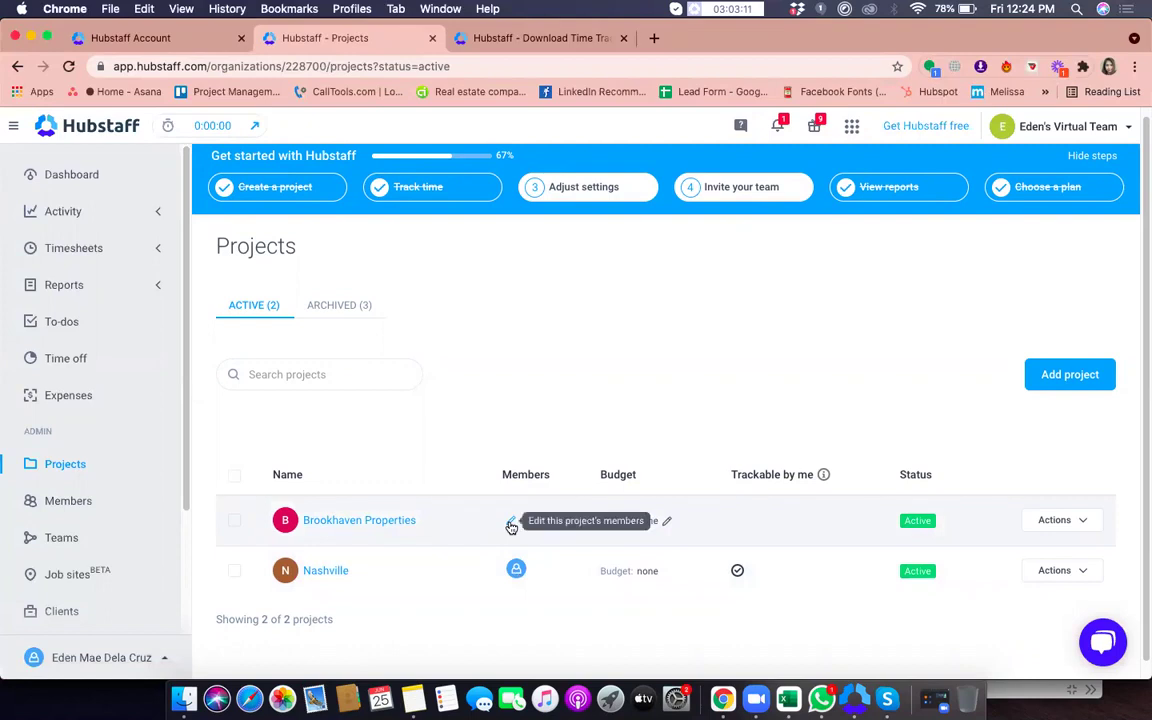
{"action": "left_click", "coordinate": [511, 524]}
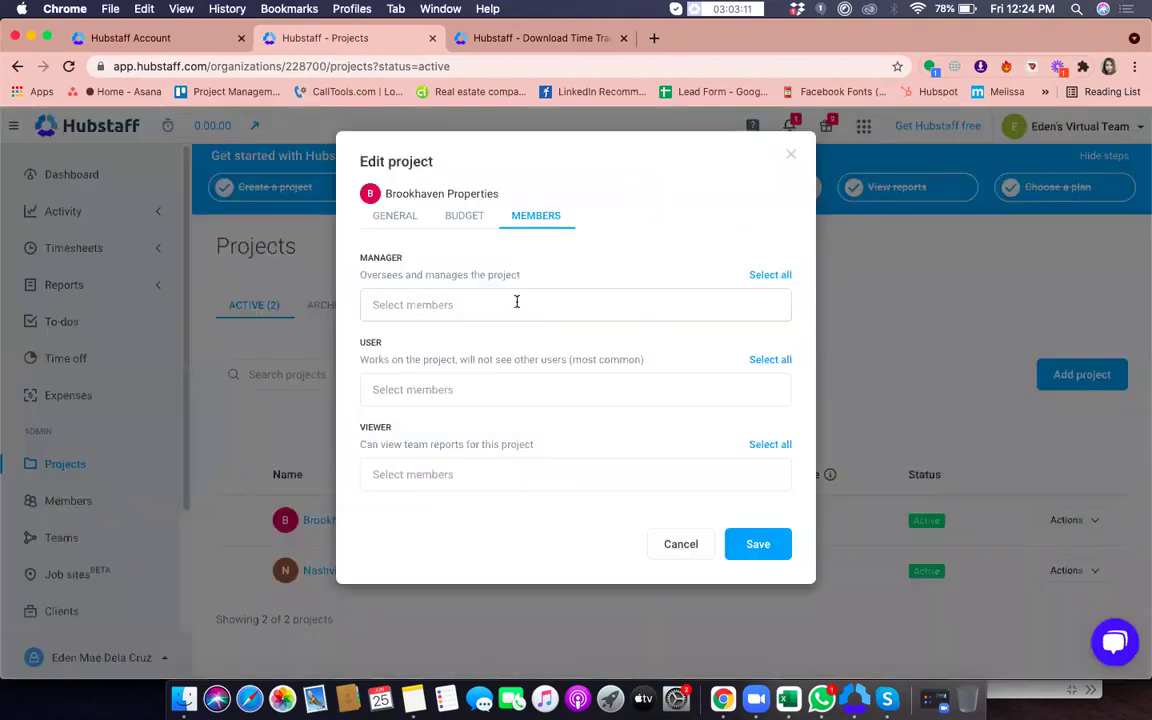
{"action": "left_click", "coordinate": [510, 306]}
{"action": "left_click", "coordinate": [506, 330]}
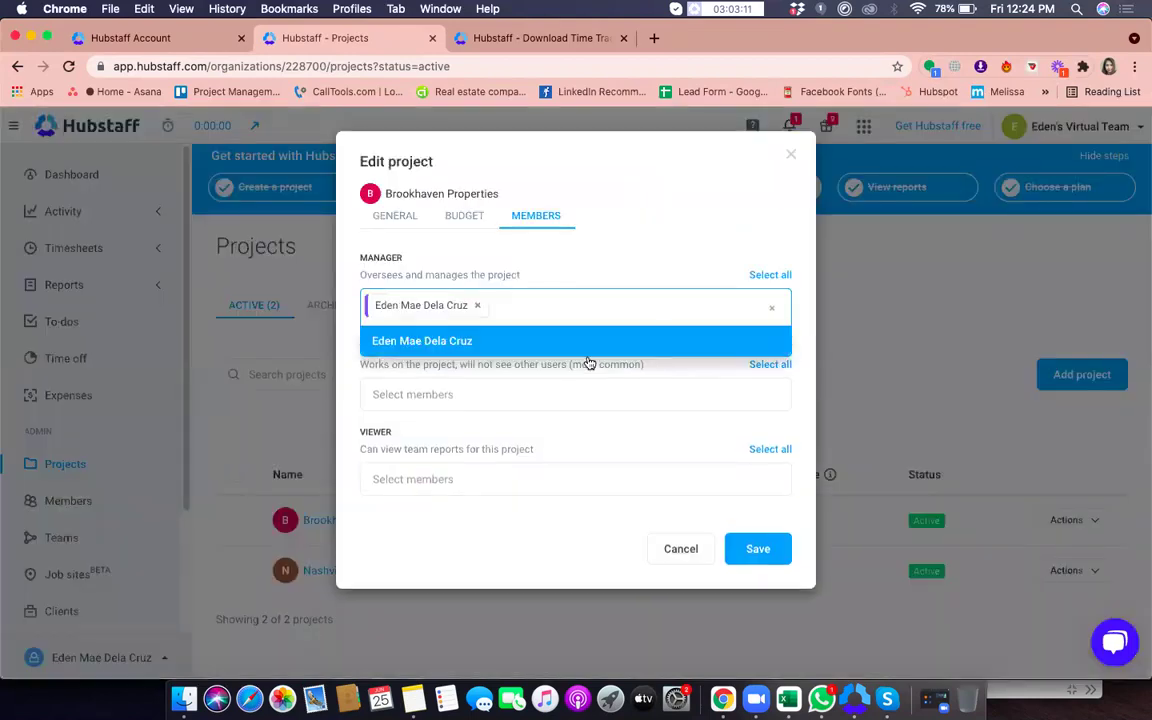
{"action": "left_click", "coordinate": [758, 552]}
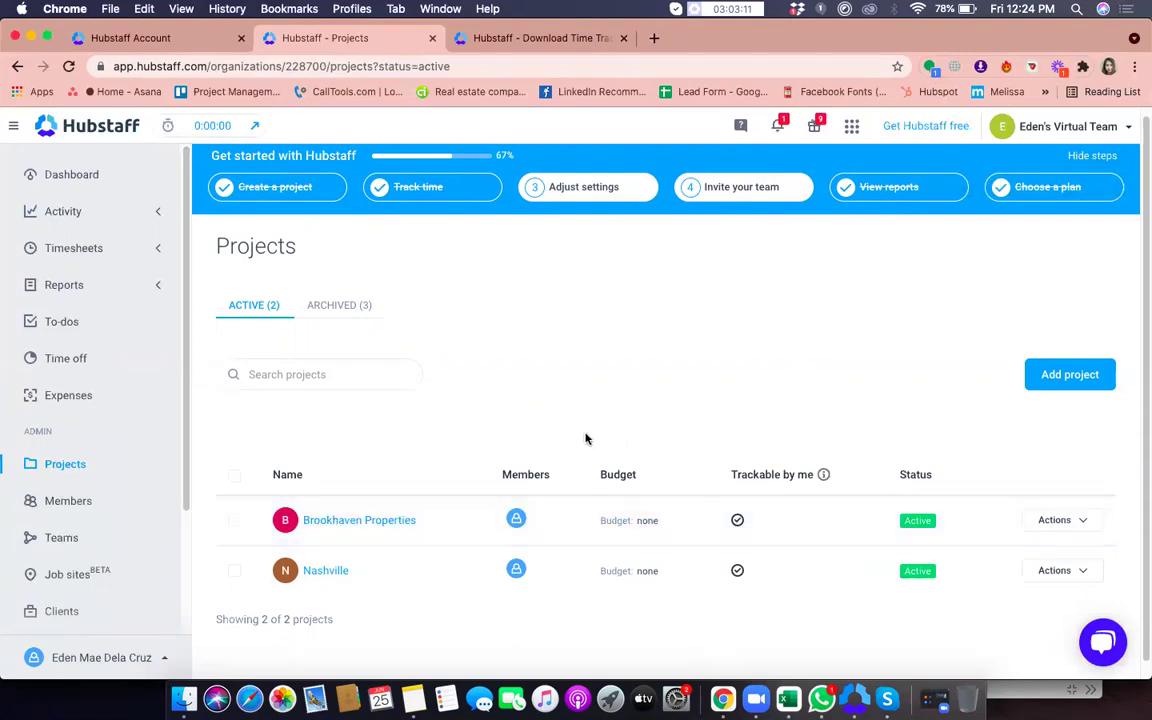
- On the Members page, review the member's $5.00 pay and bill rates without changing them
{"action": "left_click", "coordinate": [55, 510]}
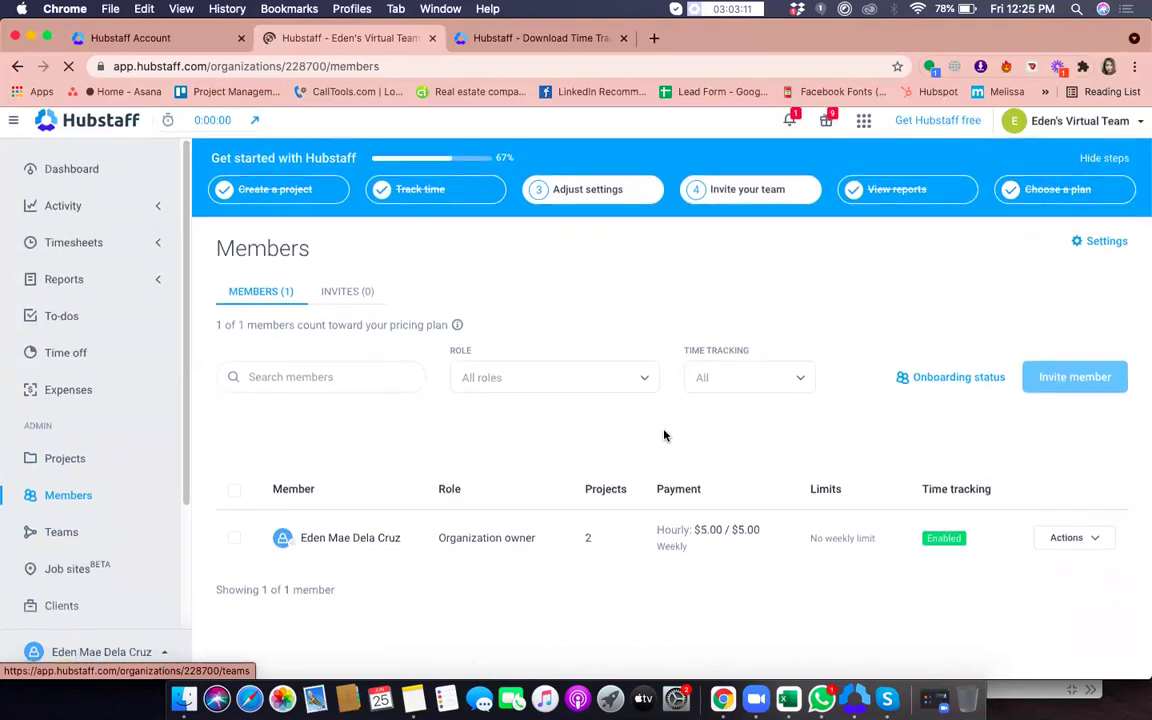
{"action": "mouse_move", "coordinate": [1093, 380]}
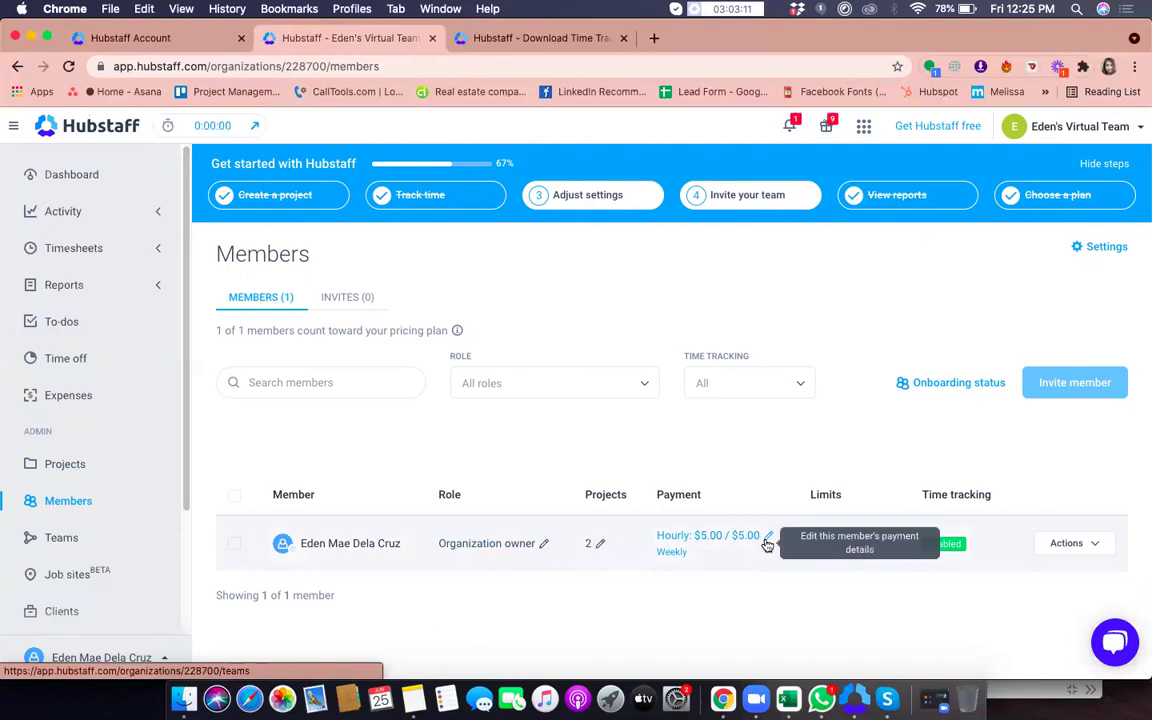
{"action": "left_click", "coordinate": [767, 542]}
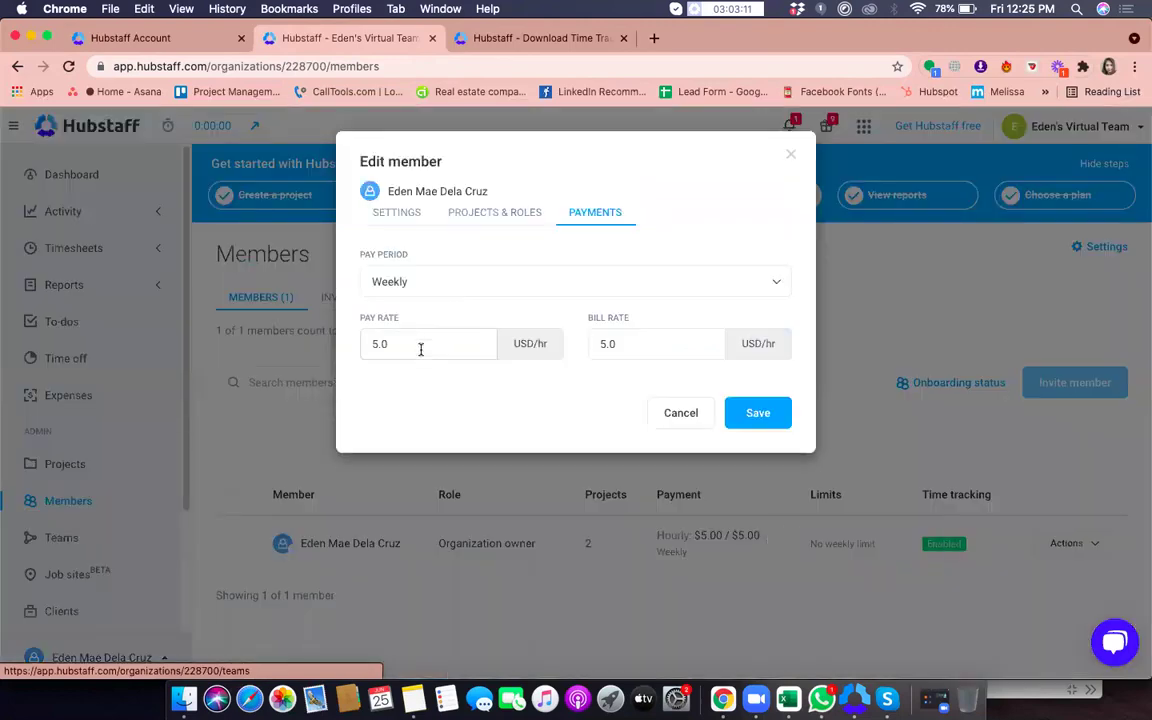
{"action": "left_click", "coordinate": [396, 343]}
{"action": "left_click", "coordinate": [627, 337]}
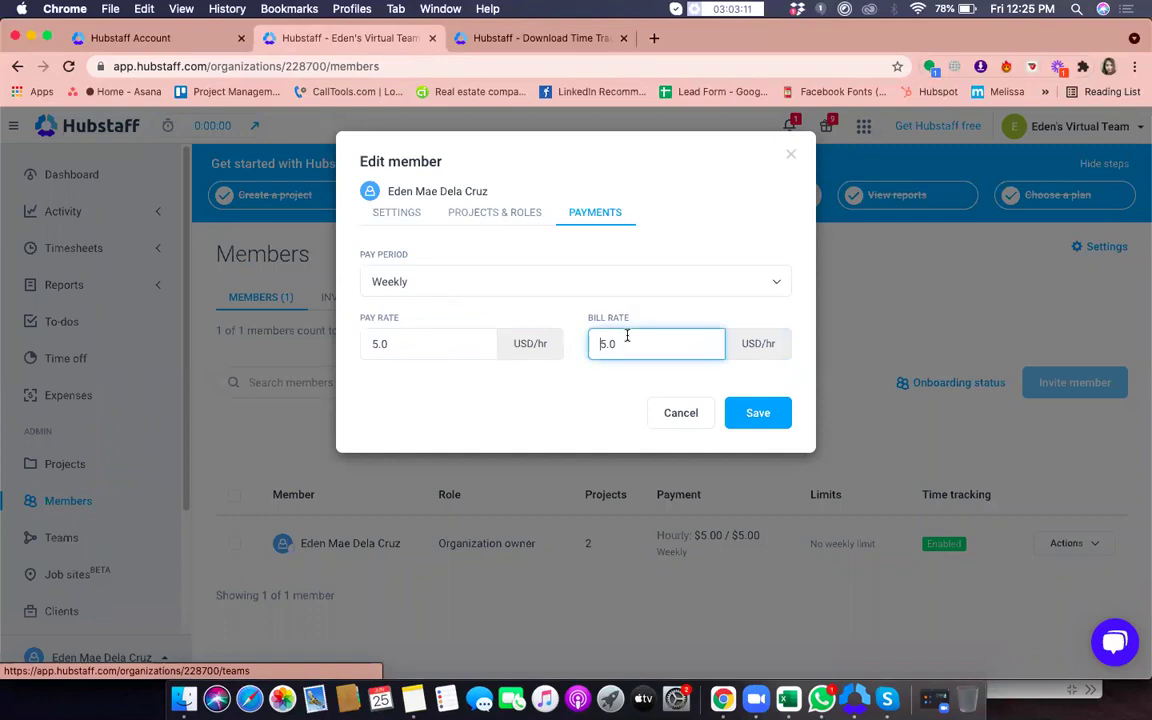
{"action": "left_click", "coordinate": [427, 341]}
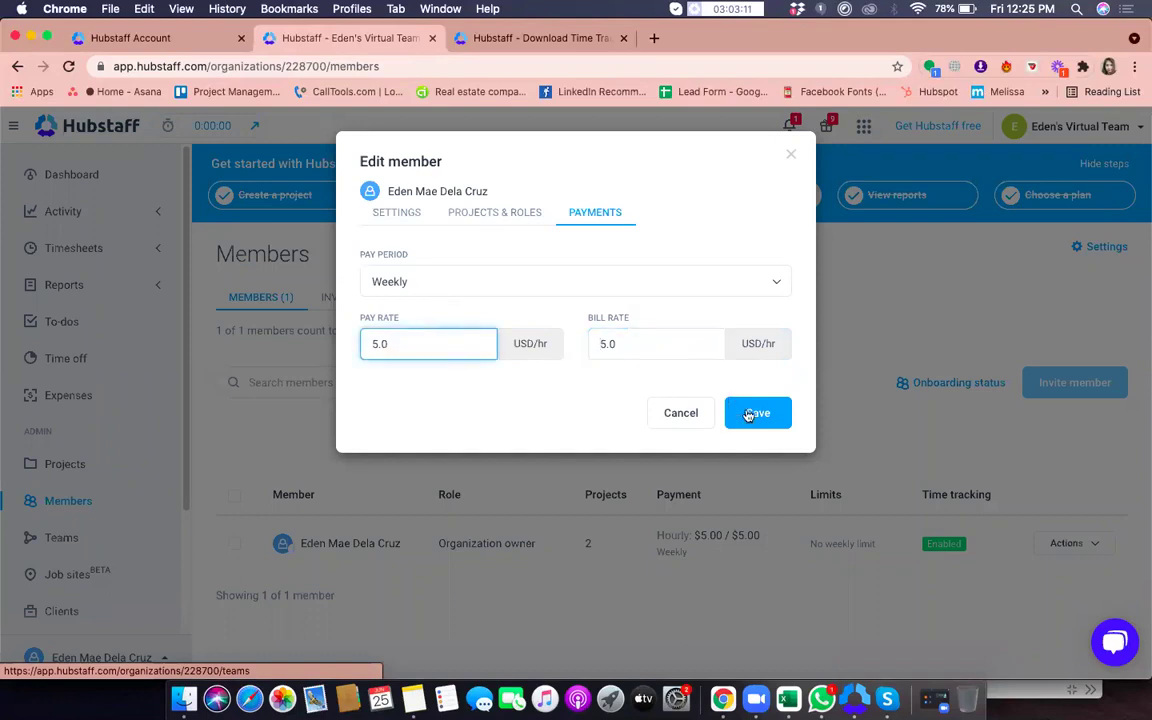
{"action": "left_click", "coordinate": [681, 412]}
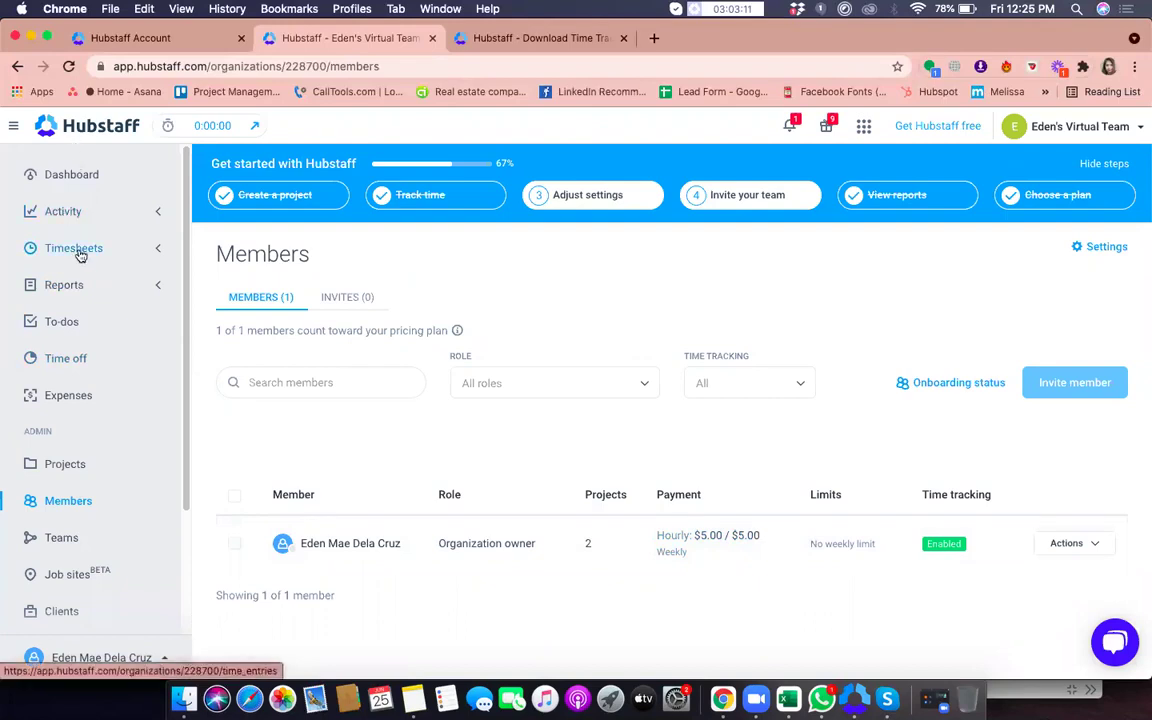
- Open the Time & activity report from the Reports overview
{"action": "scroll", "coordinate": [84, 225], "scroll_direction": "down", "scroll_amount": 1}
{"action": "scroll", "coordinate": [85, 195], "scroll_direction": "up", "scroll_amount": 1}
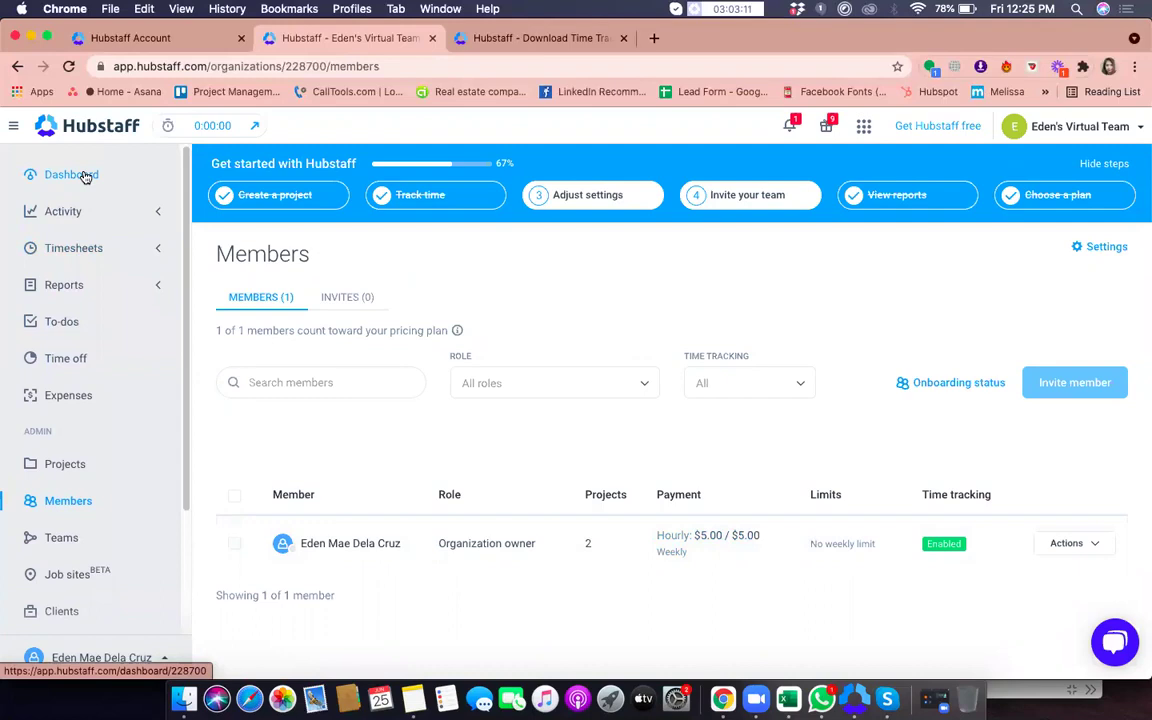
{"action": "left_click", "coordinate": [70, 288]}
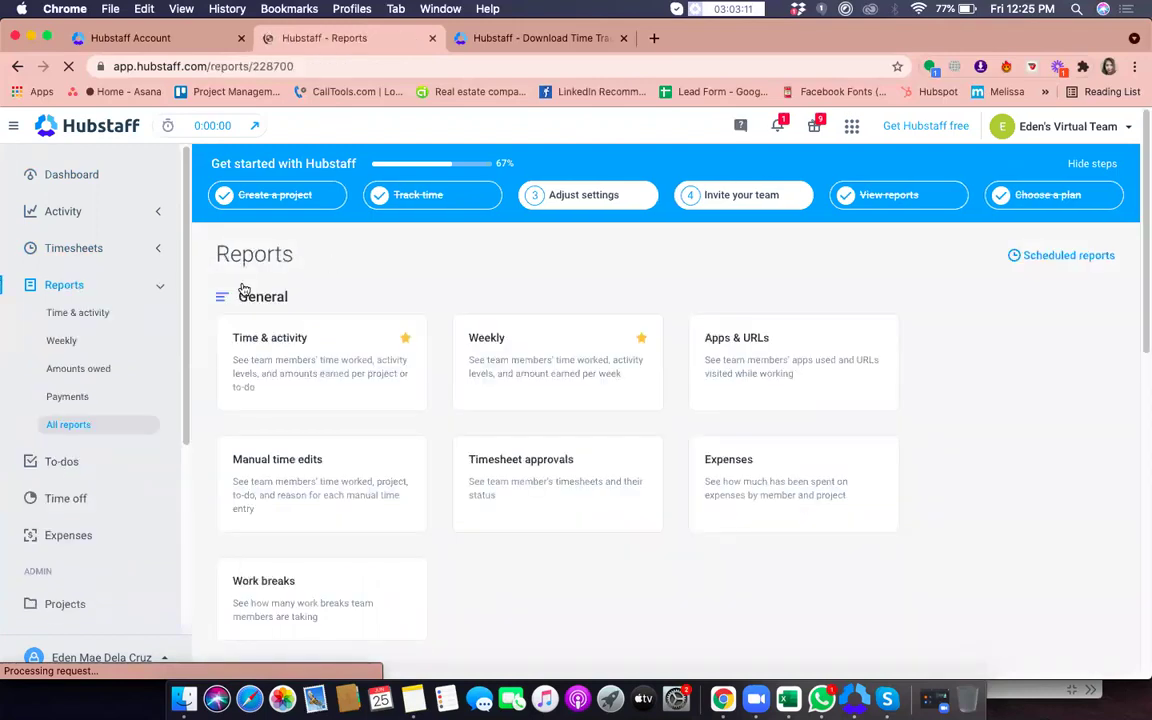
{"action": "left_click", "coordinate": [287, 345]}
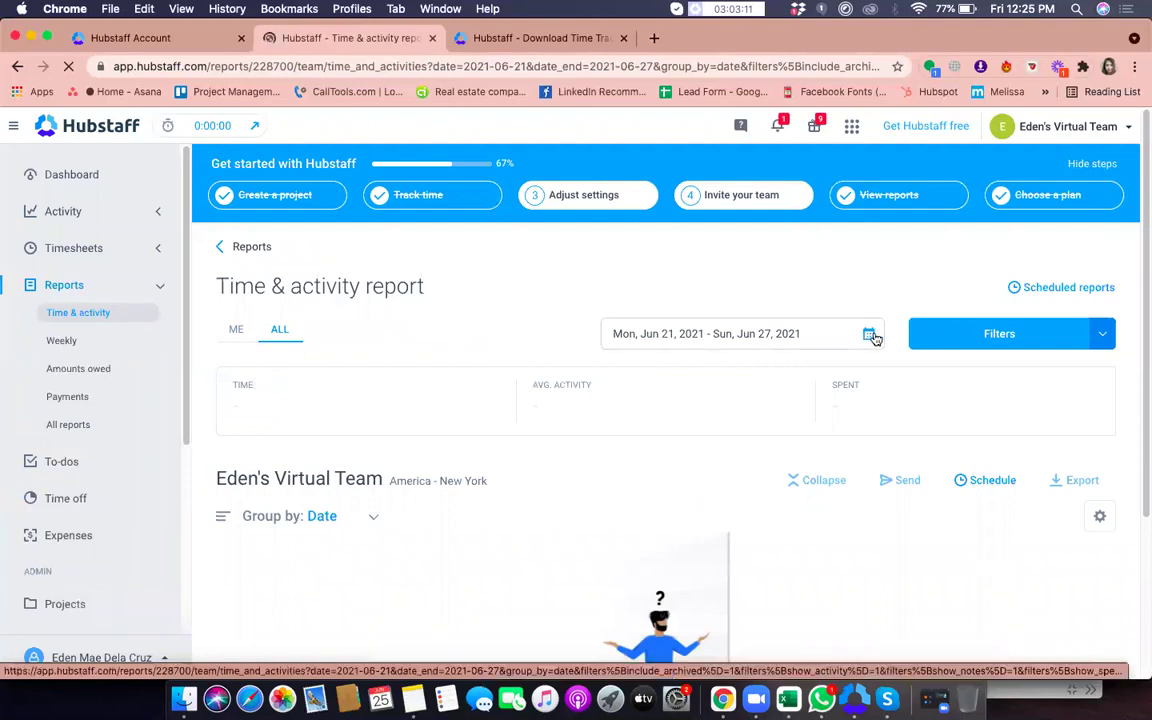
- Page the report's date-range calendars back from June 2021 to January 2020
{"action": "left_click", "coordinate": [868, 334]}
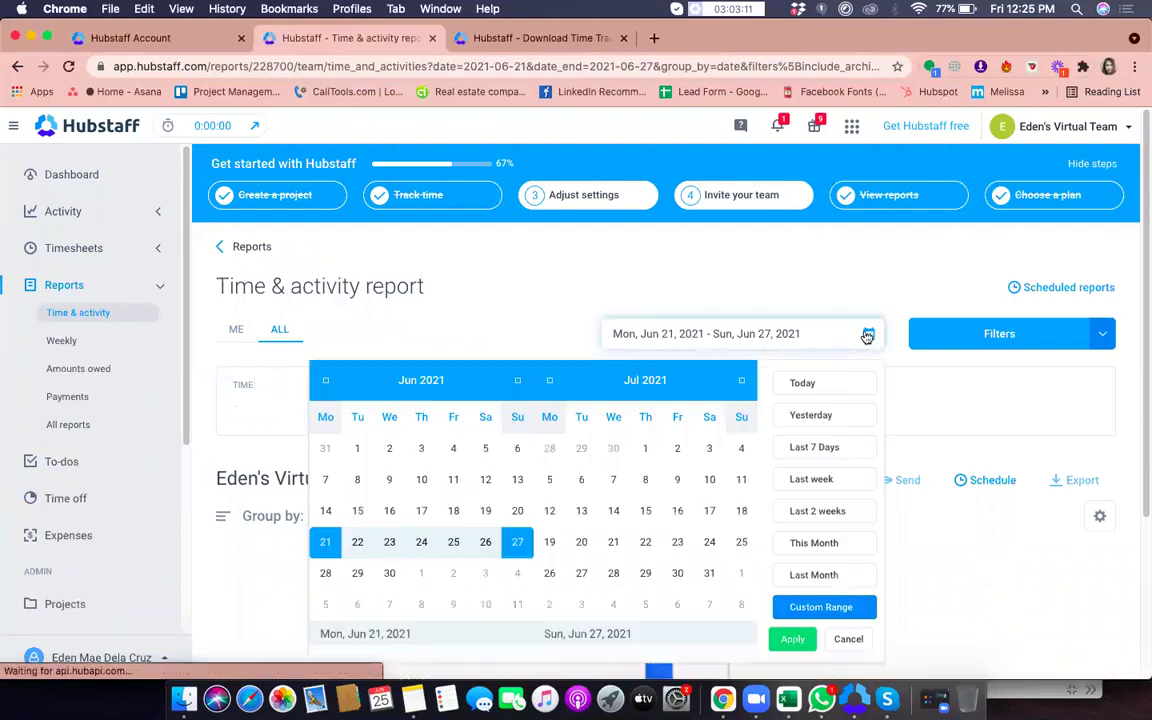
{"action": "left_click", "coordinate": [325, 384]}
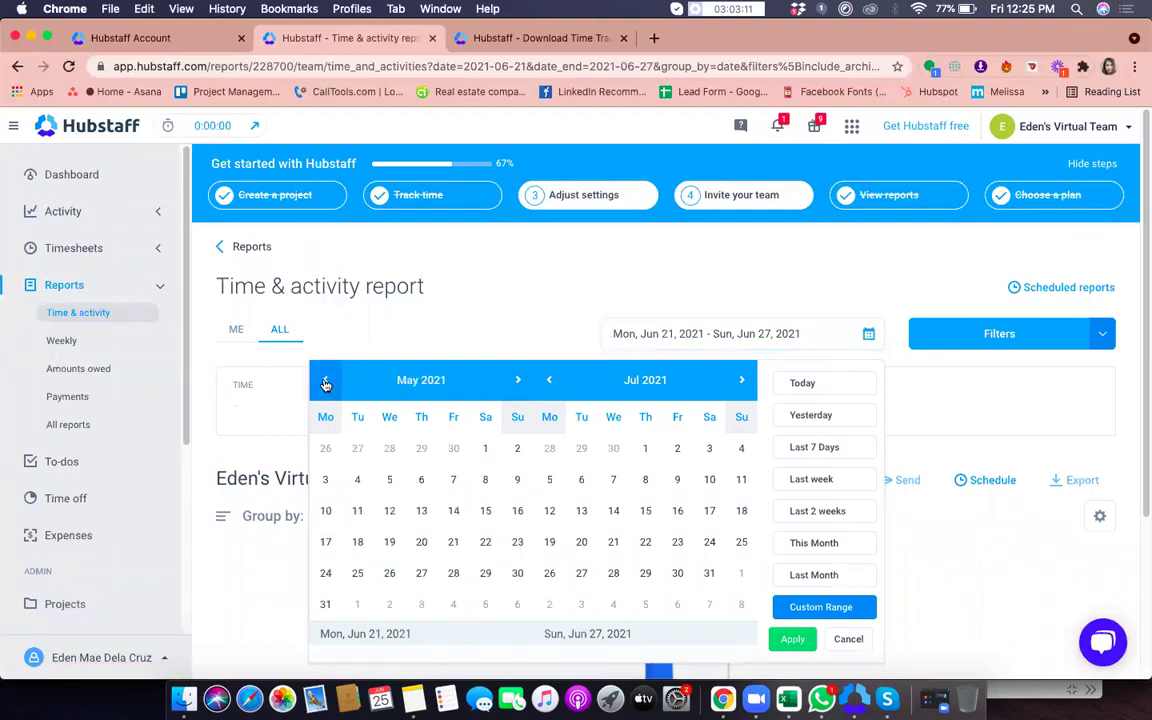
{"action": "left_click", "coordinate": [325, 384]}
{"action": "left_click", "coordinate": [325, 384]}
{"action": "left_click", "coordinate": [325, 384]}
{"action": "left_click", "coordinate": [325, 384]}
{"action": "left_click", "coordinate": [325, 384]}
{"action": "left_click", "coordinate": [325, 384]}
{"action": "left_click", "coordinate": [325, 384]}
{"action": "left_click", "coordinate": [325, 384]}
{"action": "left_click", "coordinate": [325, 384]}
{"action": "left_click", "coordinate": [325, 384]}
{"action": "left_click", "coordinate": [325, 384]}
{"action": "left_click", "coordinate": [325, 384]}
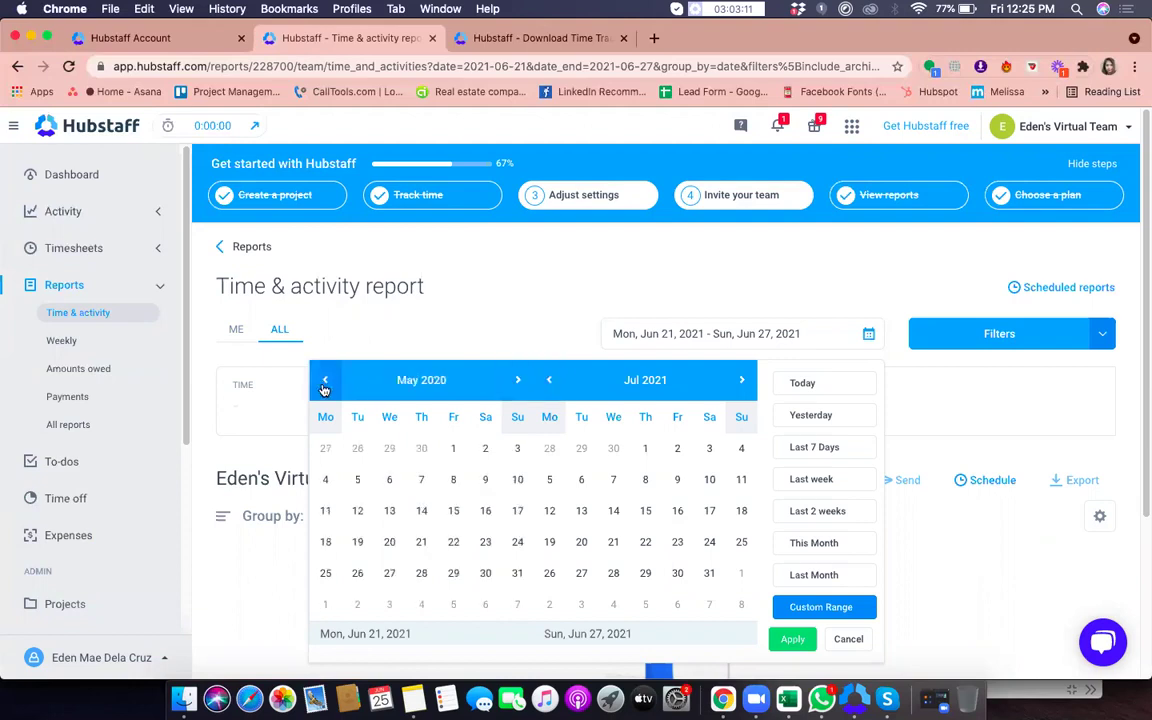
{"action": "left_click", "coordinate": [325, 386]}
{"action": "left_click", "coordinate": [325, 386]}
{"action": "left_click", "coordinate": [325, 386]}
{"action": "left_click", "coordinate": [325, 386]}
{"action": "left_click", "coordinate": [325, 386]}
{"action": "left_click", "coordinate": [325, 386]}
{"action": "left_click", "coordinate": [325, 386]}
{"action": "left_click", "coordinate": [325, 386]}
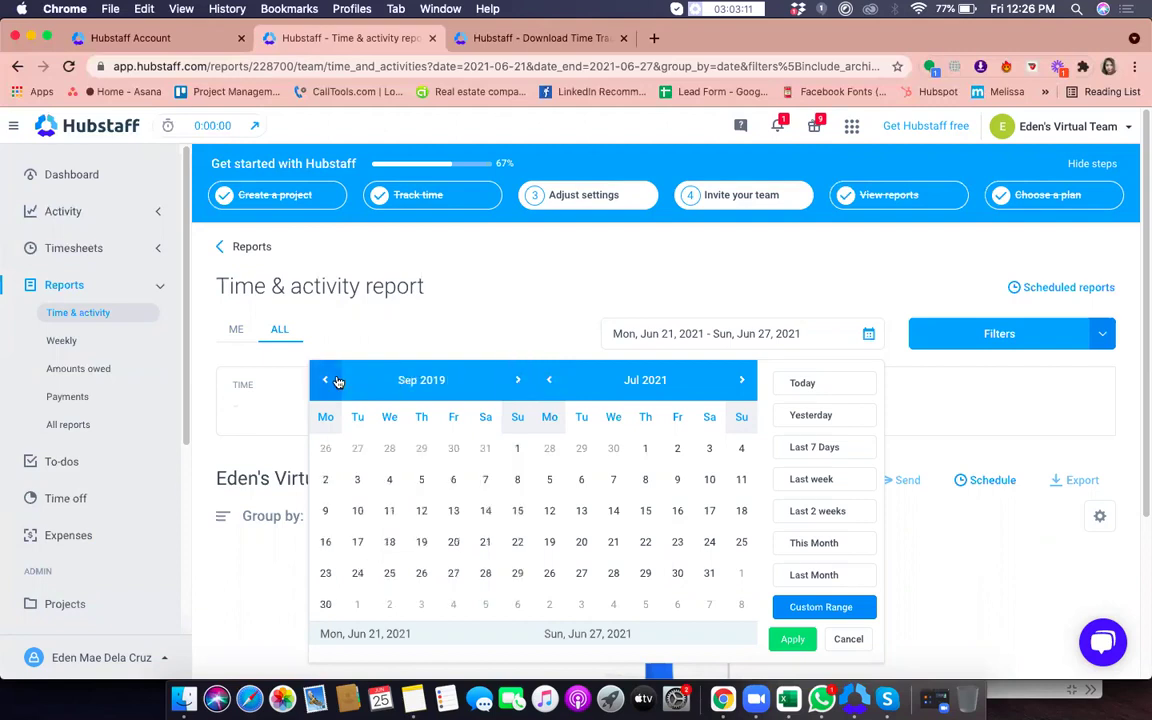
{"action": "left_click", "coordinate": [330, 382]}
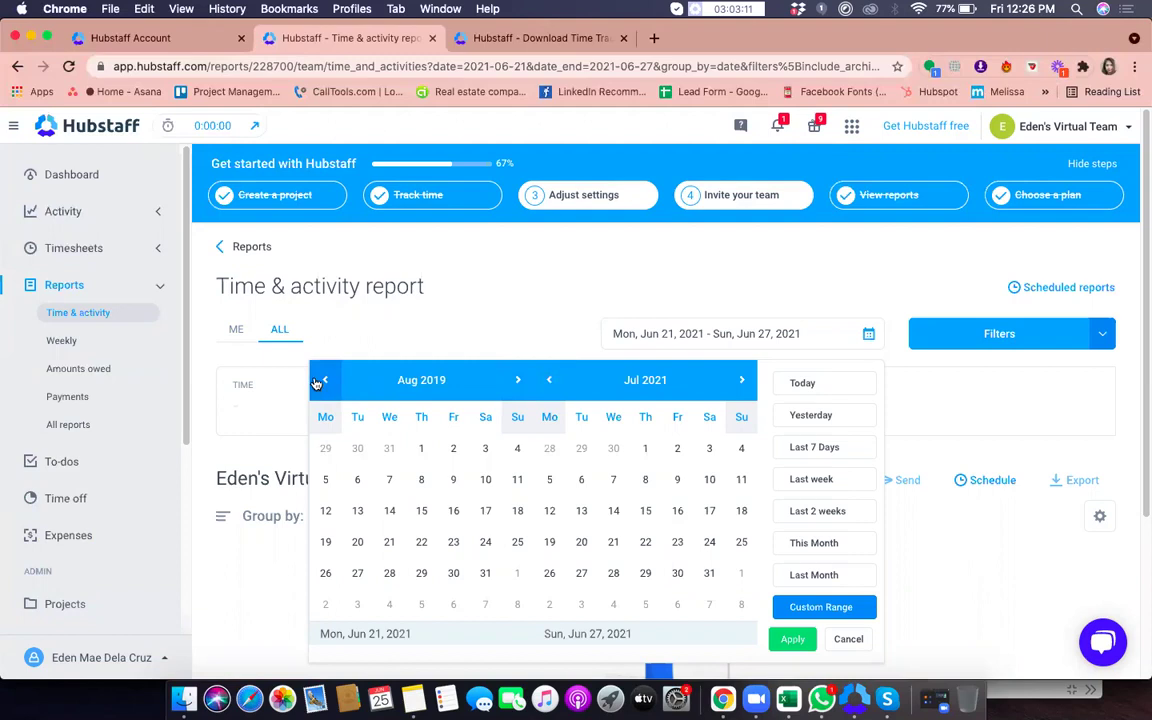
{"action": "left_click", "coordinate": [545, 381]}
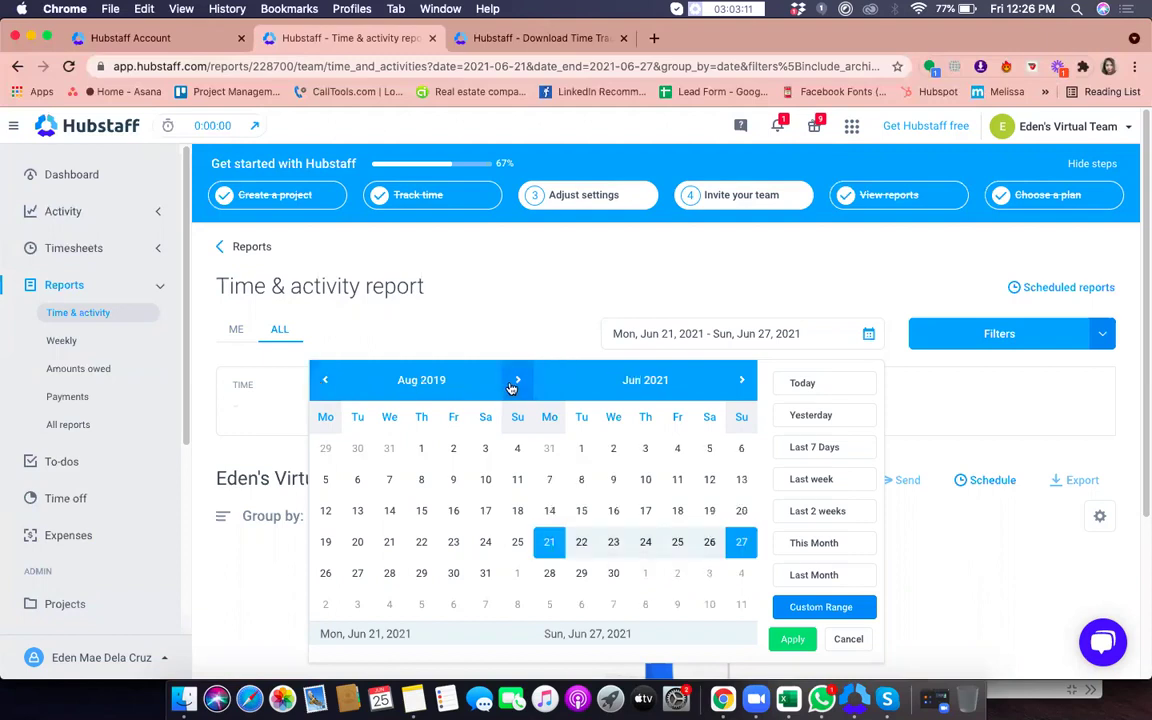
{"action": "double_click", "coordinate": [512, 386]}
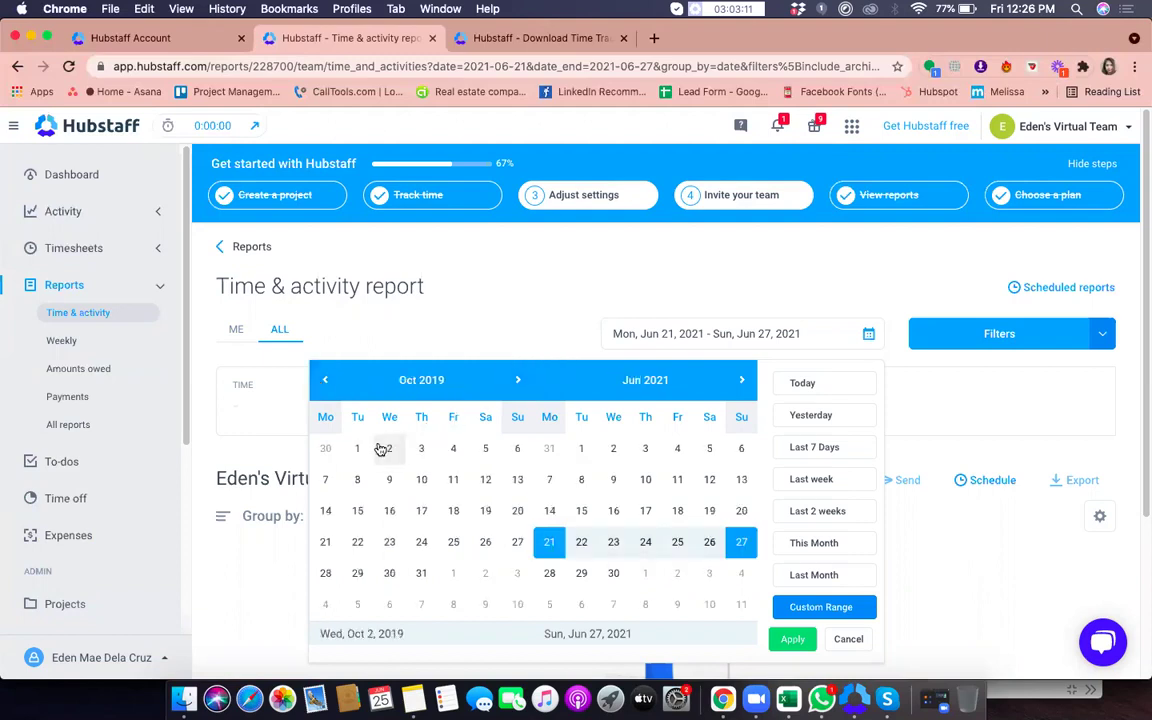
{"action": "double_click", "coordinate": [518, 384]}
{"action": "double_click", "coordinate": [518, 384]}
{"action": "left_click", "coordinate": [326, 384]}
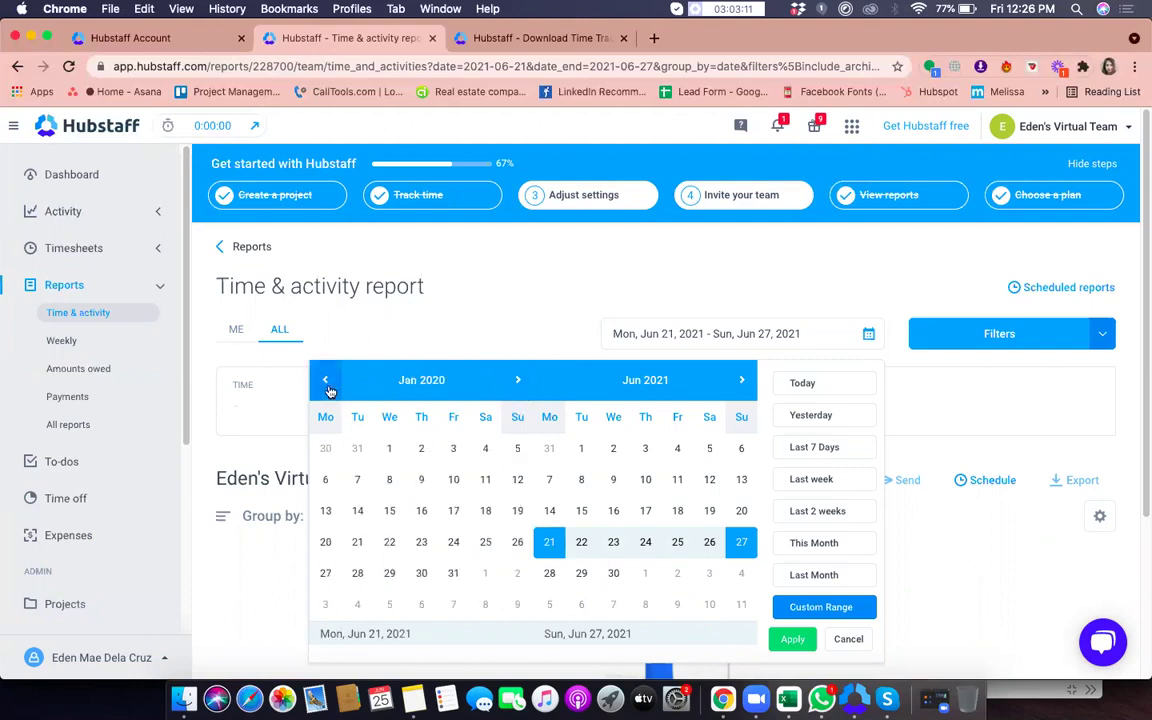
- Select Mon, Jan 6 through Sun, Jan 12, 2020 and apply the range
{"action": "left_click", "coordinate": [388, 451]}
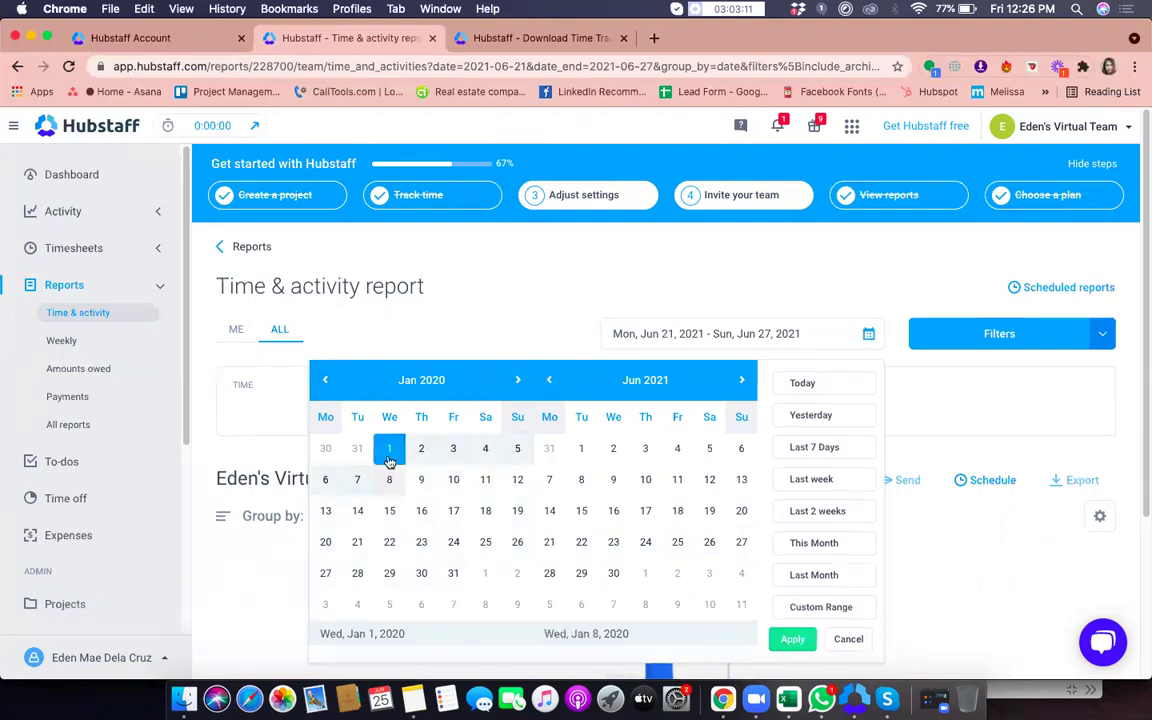
{"action": "left_click", "coordinate": [326, 483]}
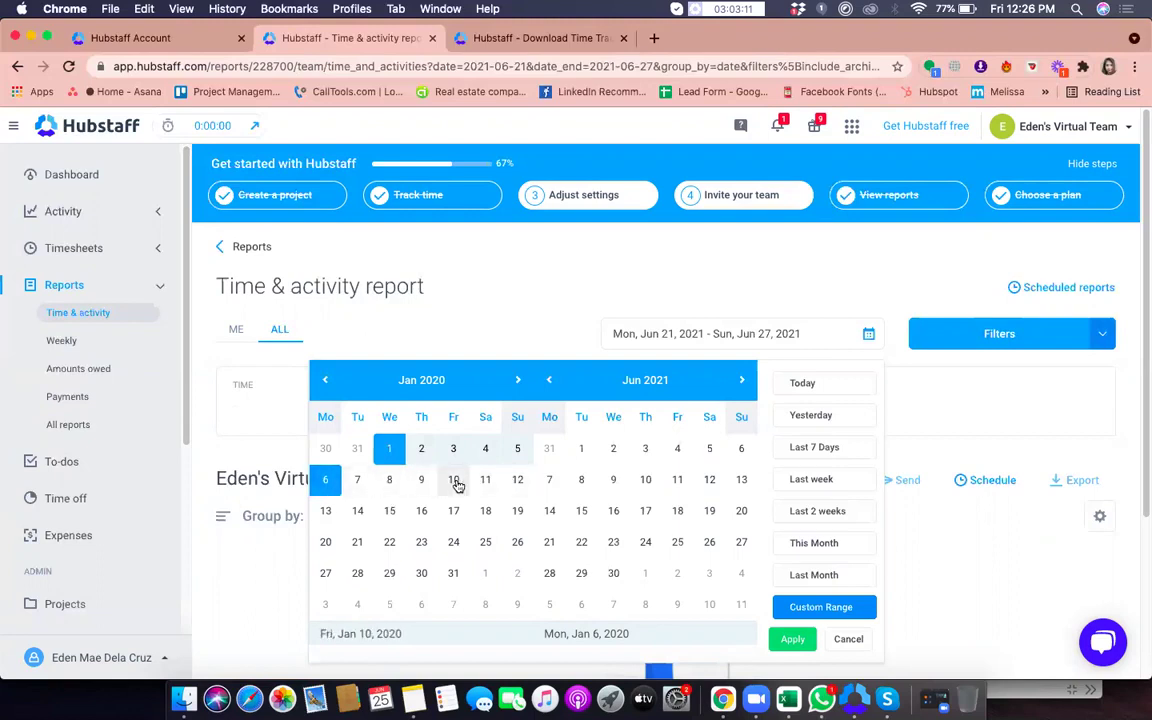
{"action": "left_click", "coordinate": [517, 481]}
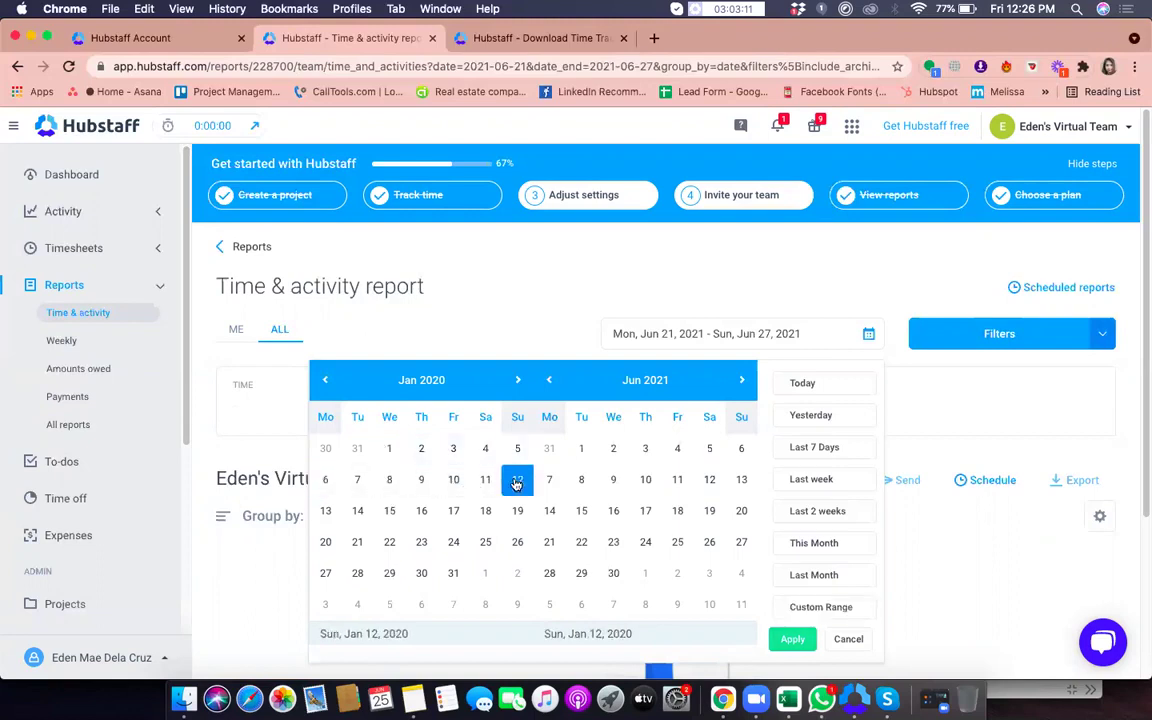
{"action": "left_click", "coordinate": [327, 481]}
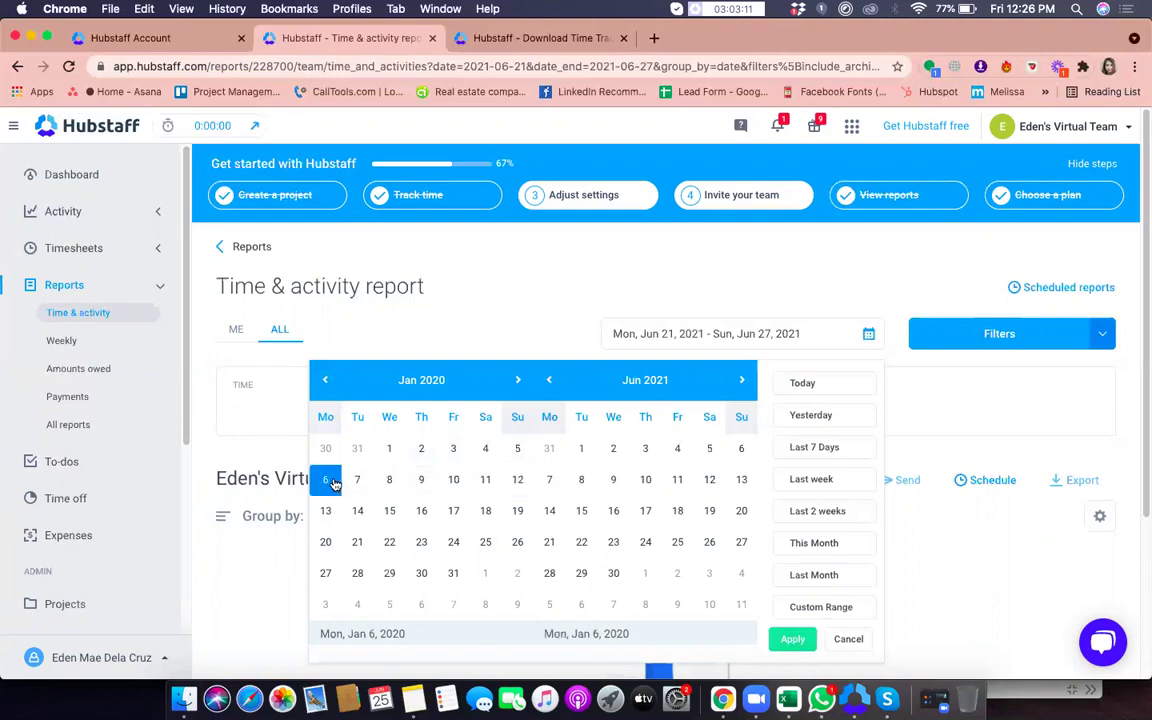
{"action": "left_click", "coordinate": [513, 483]}
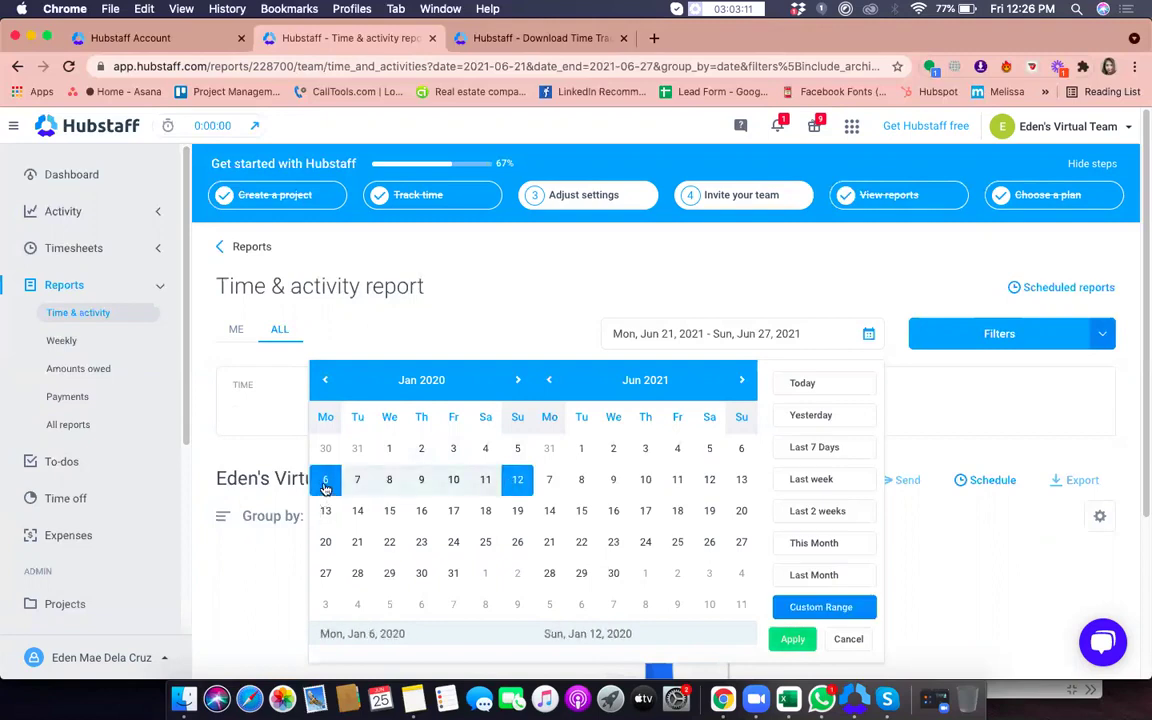
{"action": "left_click", "coordinate": [791, 639]}
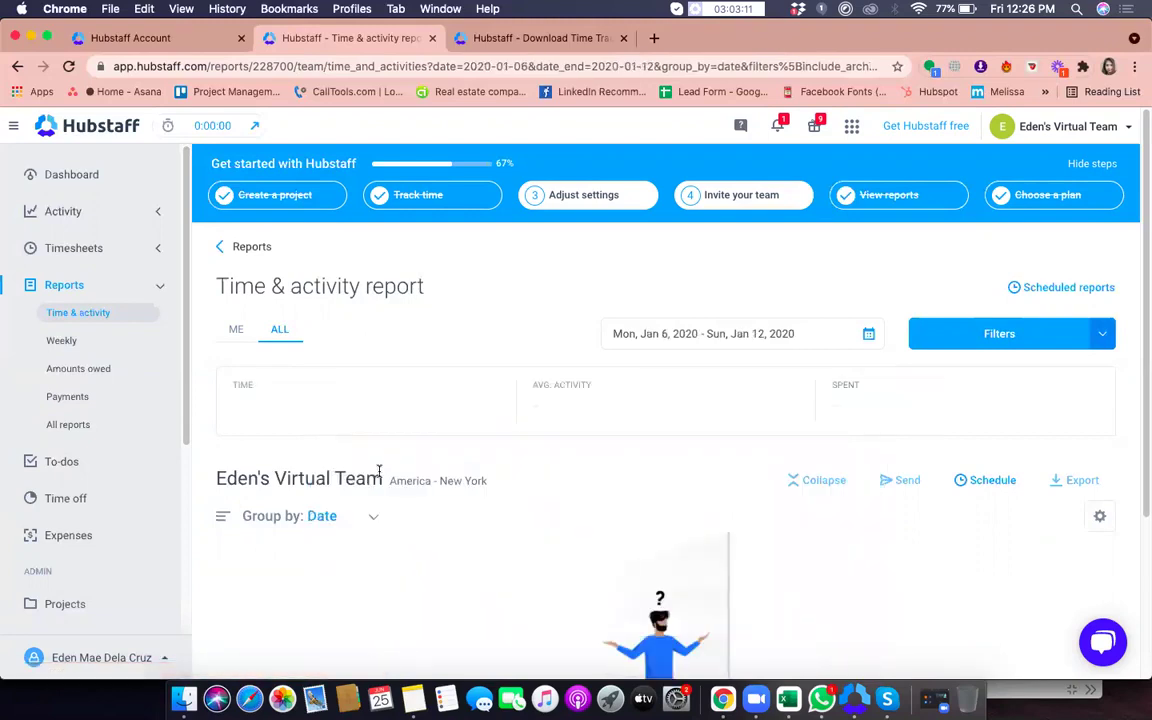
- Set the date range to Oct 1, 2019 – Jun 30, 2021 and apply it
{"action": "left_click", "coordinate": [760, 332]}
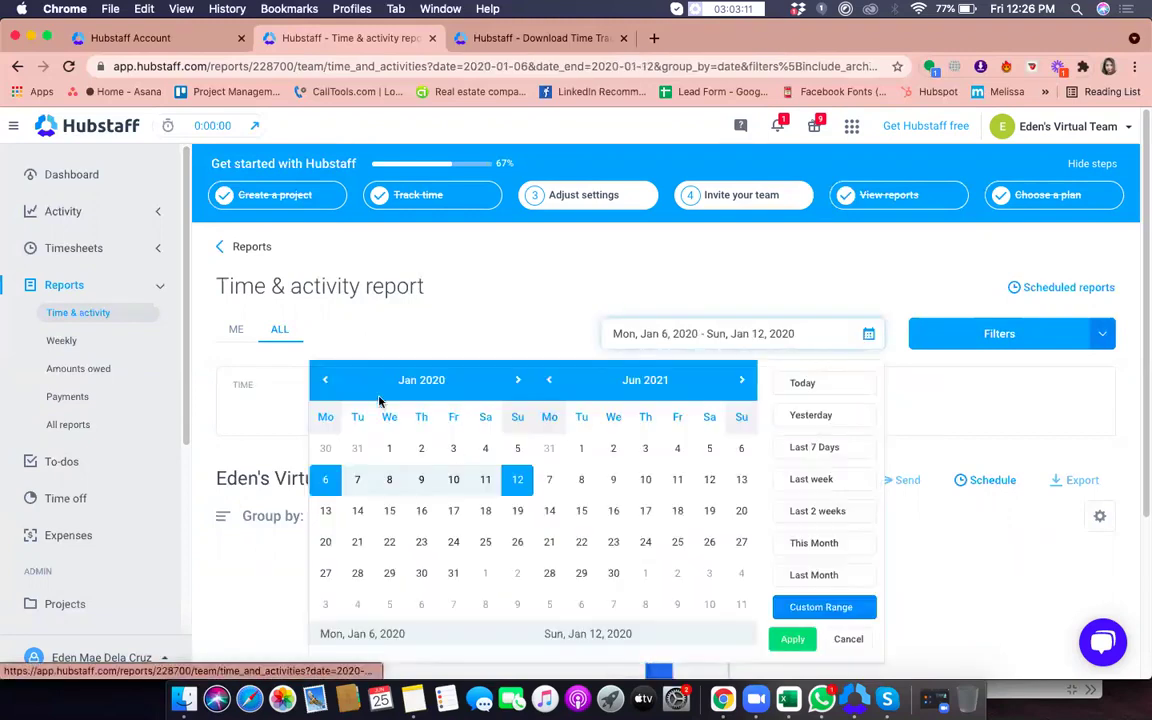
{"action": "left_click", "coordinate": [327, 383]}
{"action": "left_click", "coordinate": [327, 383]}
{"action": "left_click", "coordinate": [327, 383]}
{"action": "left_click", "coordinate": [358, 448]}
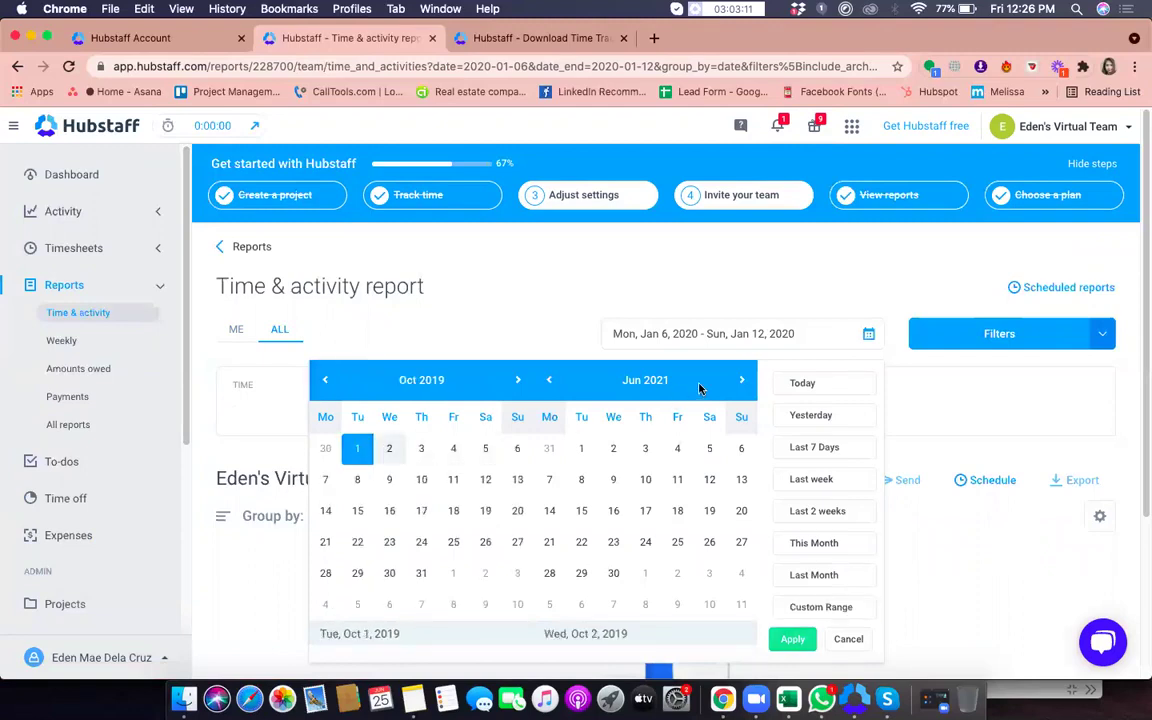
{"action": "left_click", "coordinate": [613, 573]}
{"action": "left_click", "coordinate": [790, 640]}
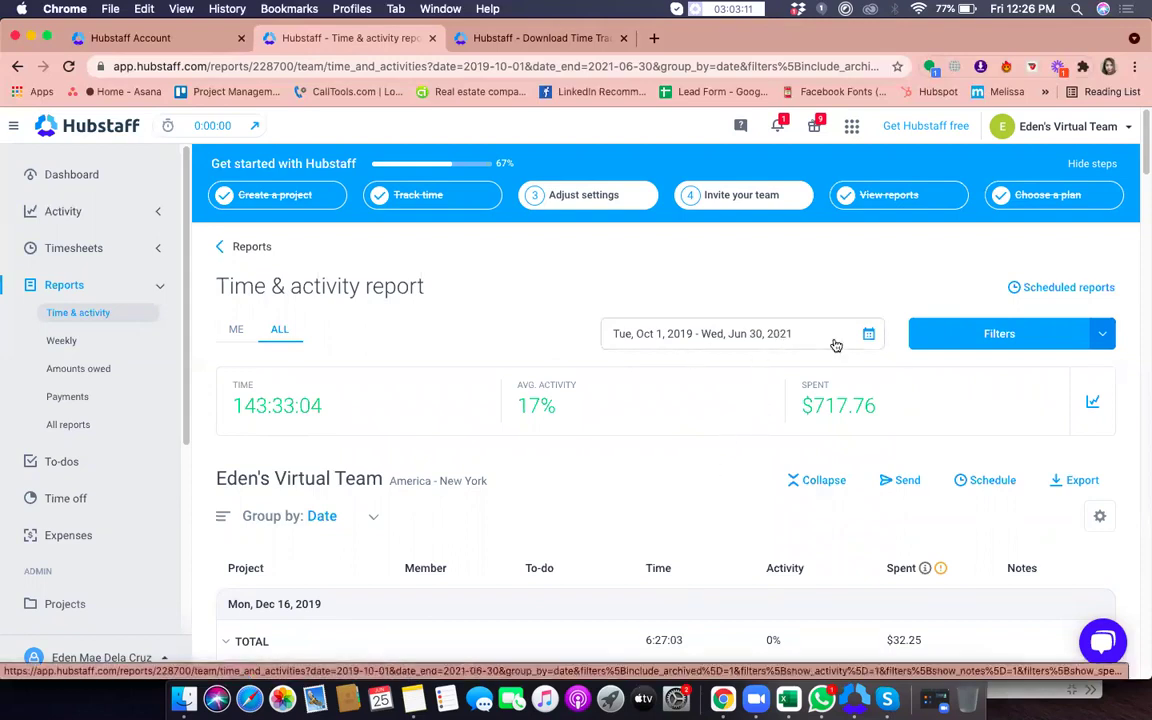
- Review the 143:33:04 time total, $717.76 spent and the daily rows
{"action": "left_click", "coordinate": [836, 345]}
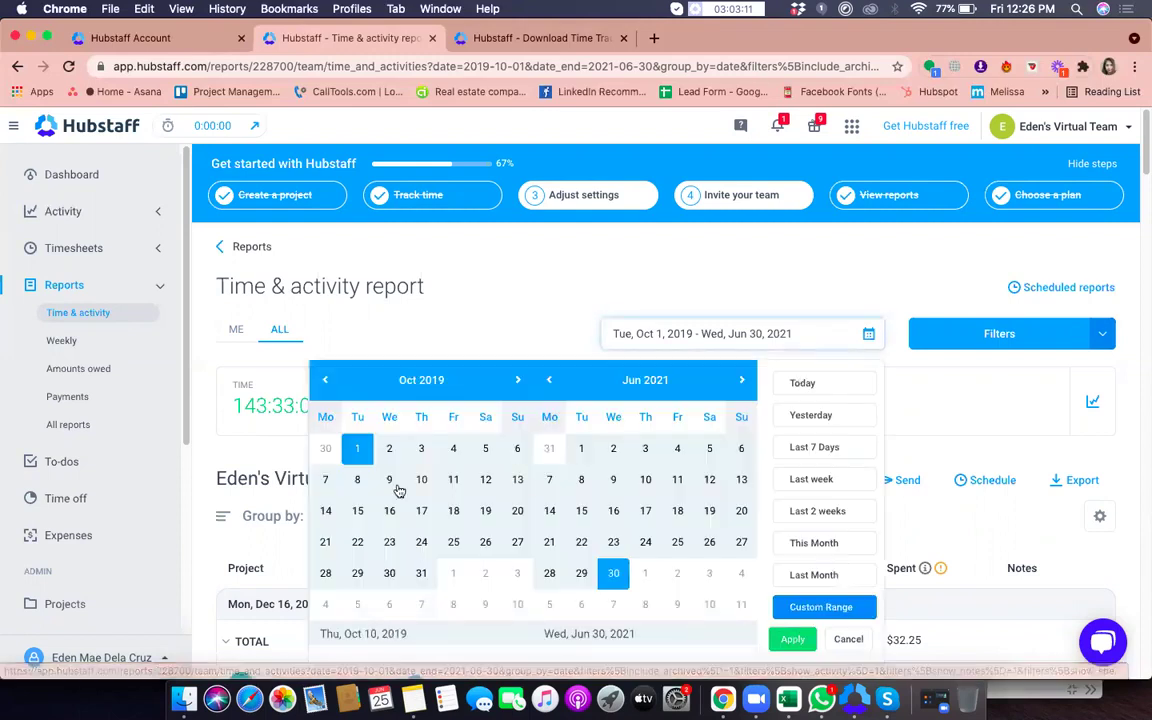
{"action": "scroll", "coordinate": [366, 441], "scroll_direction": "down", "scroll_amount": 1}
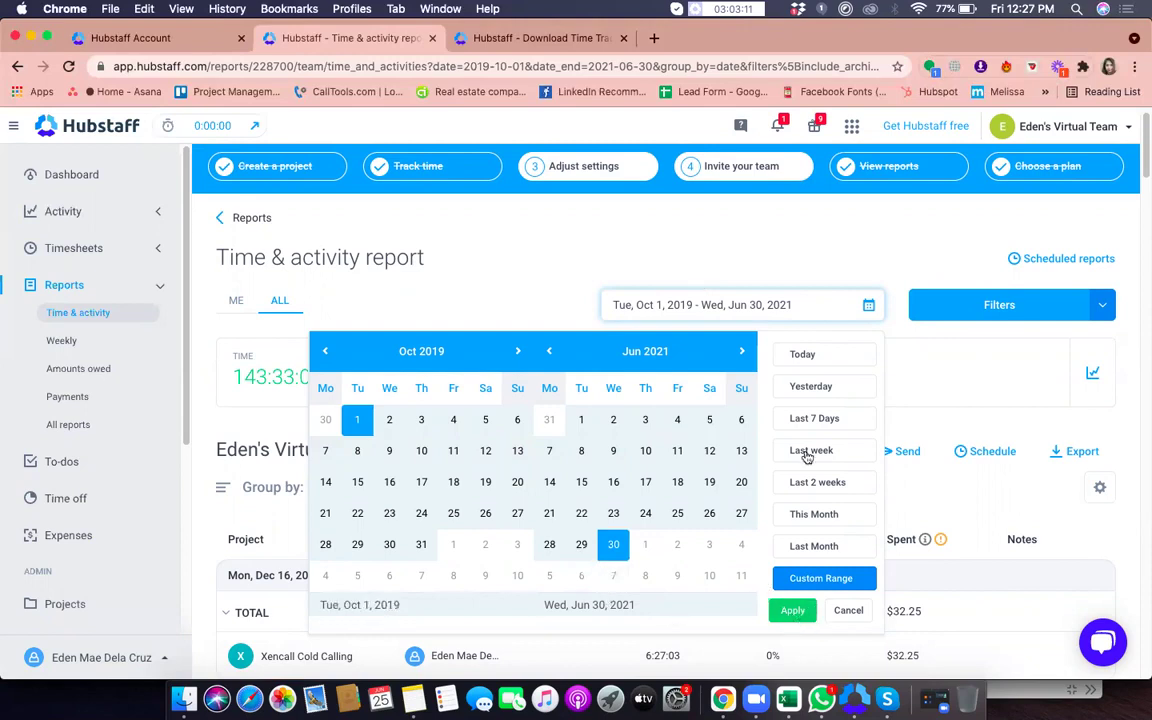
{"action": "left_click", "coordinate": [738, 237]}
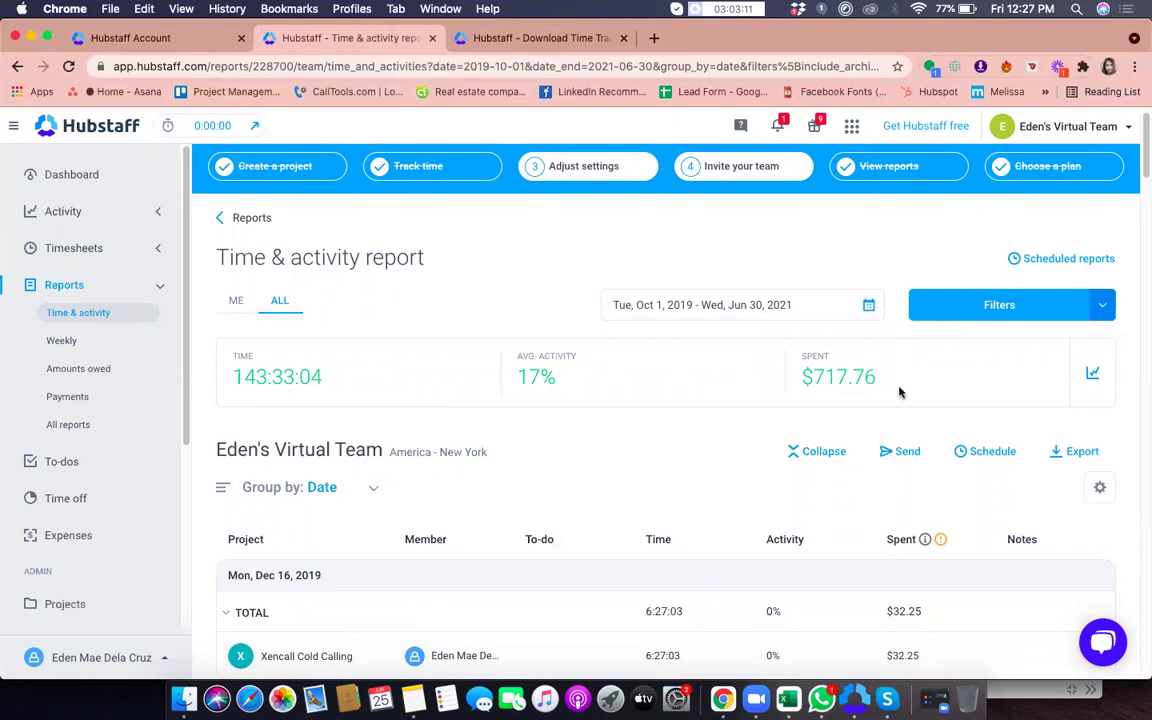
{"action": "left_click_drag", "start_coordinate": [790, 388], "coordinate": [887, 387]}
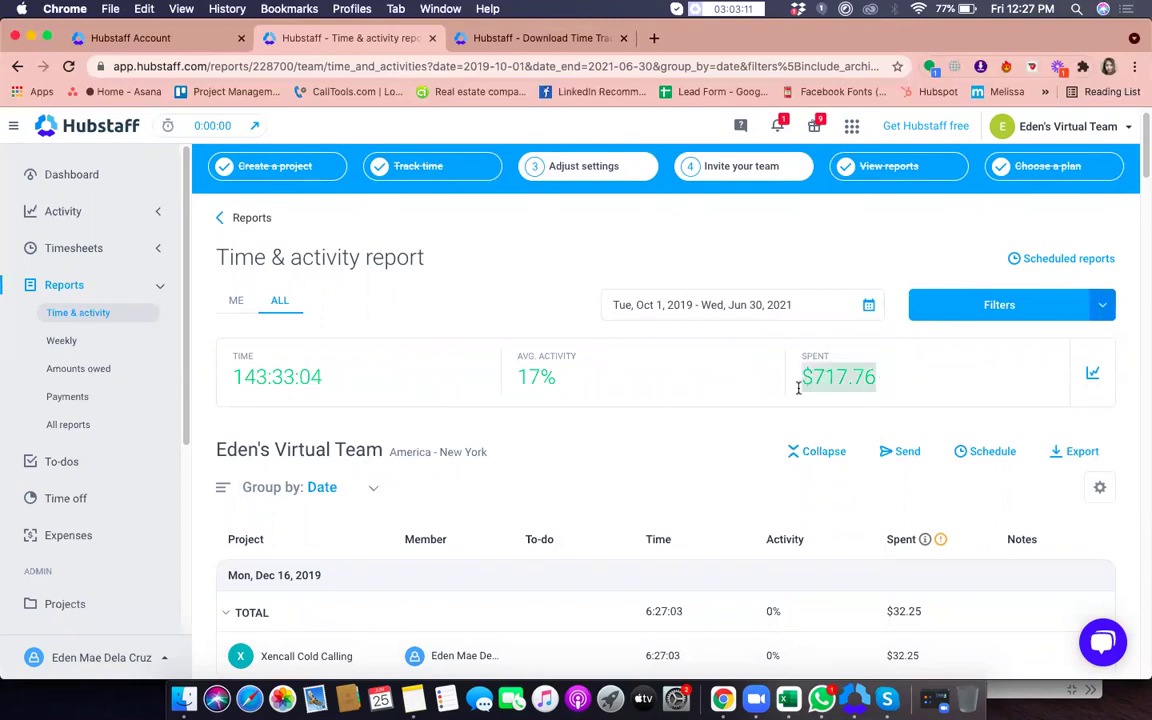
{"action": "left_click_drag", "start_coordinate": [803, 380], "coordinate": [931, 381]}
{"action": "left_click", "coordinate": [933, 386]}
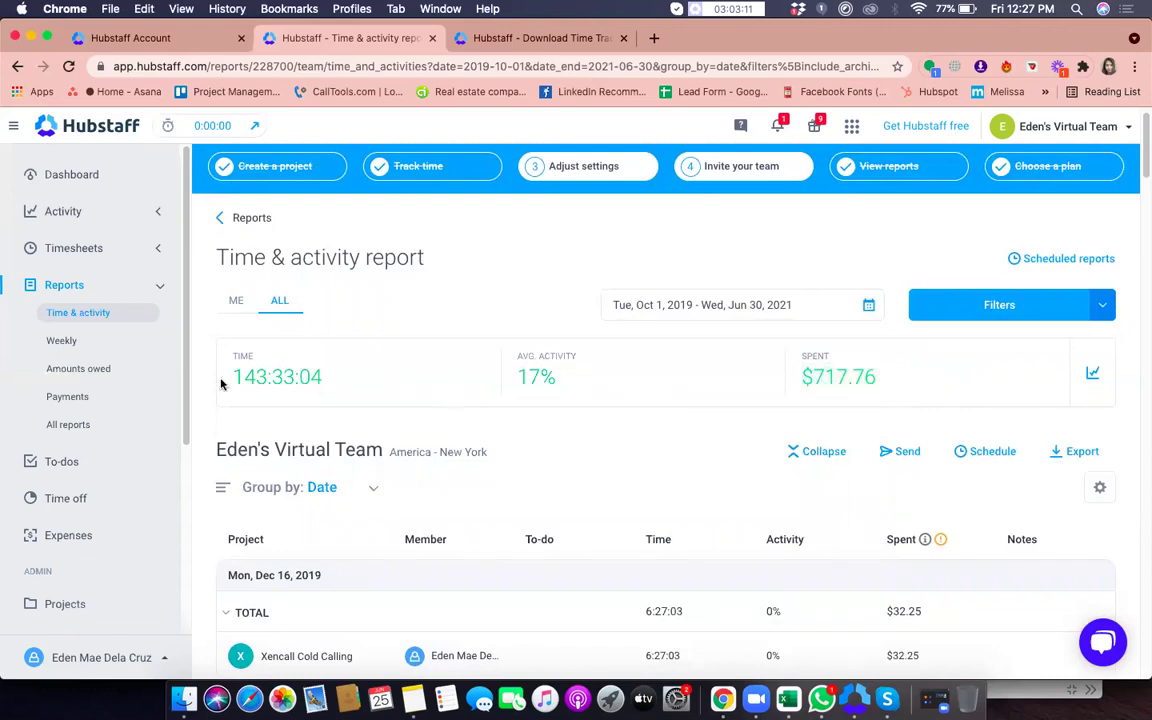
{"action": "left_click_drag", "start_coordinate": [221, 380], "coordinate": [458, 383]}
{"action": "scroll", "coordinate": [450, 455], "scroll_direction": "down", "scroll_amount": 5}
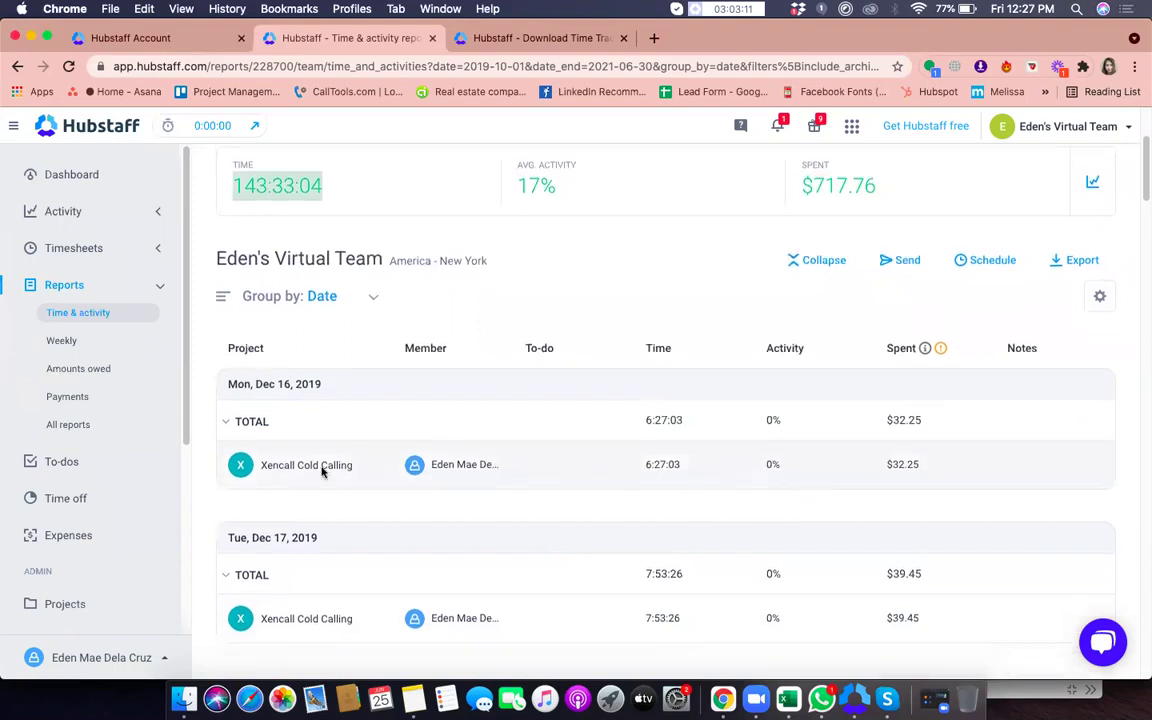
{"action": "scroll", "coordinate": [319, 485], "scroll_direction": "down", "scroll_amount": 2}
{"action": "scroll", "coordinate": [298, 495], "scroll_direction": "down", "scroll_amount": 3}
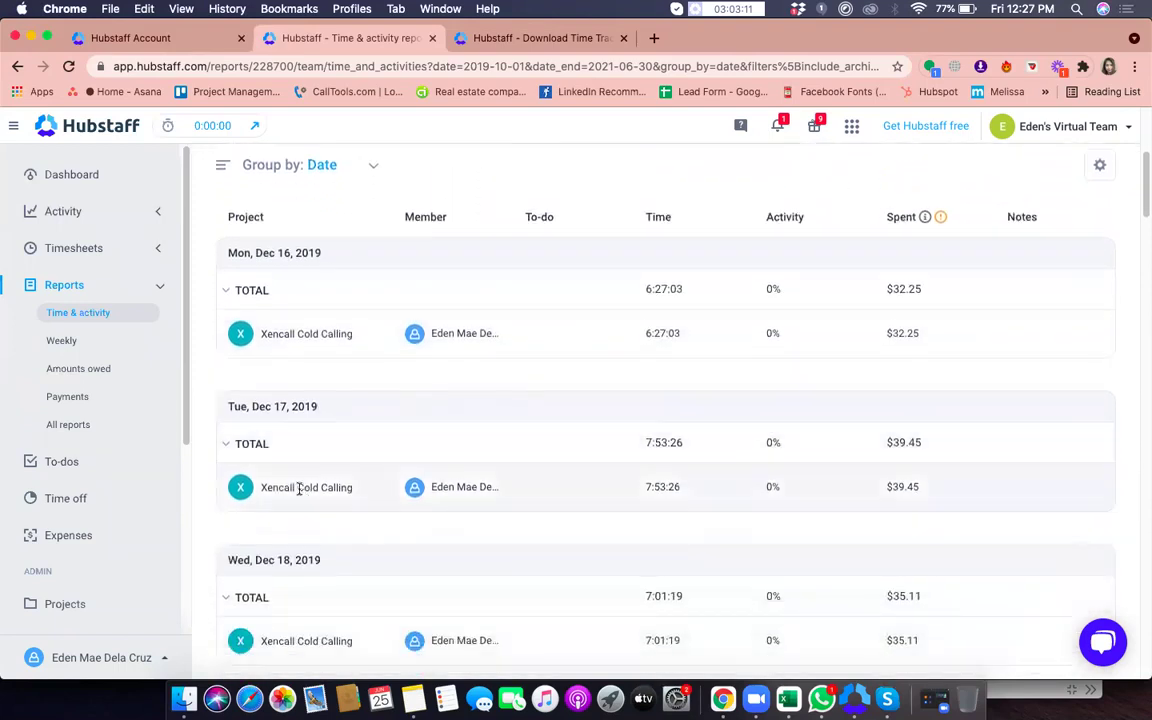
{"action": "scroll", "coordinate": [298, 488], "scroll_direction": "down", "scroll_amount": 5}
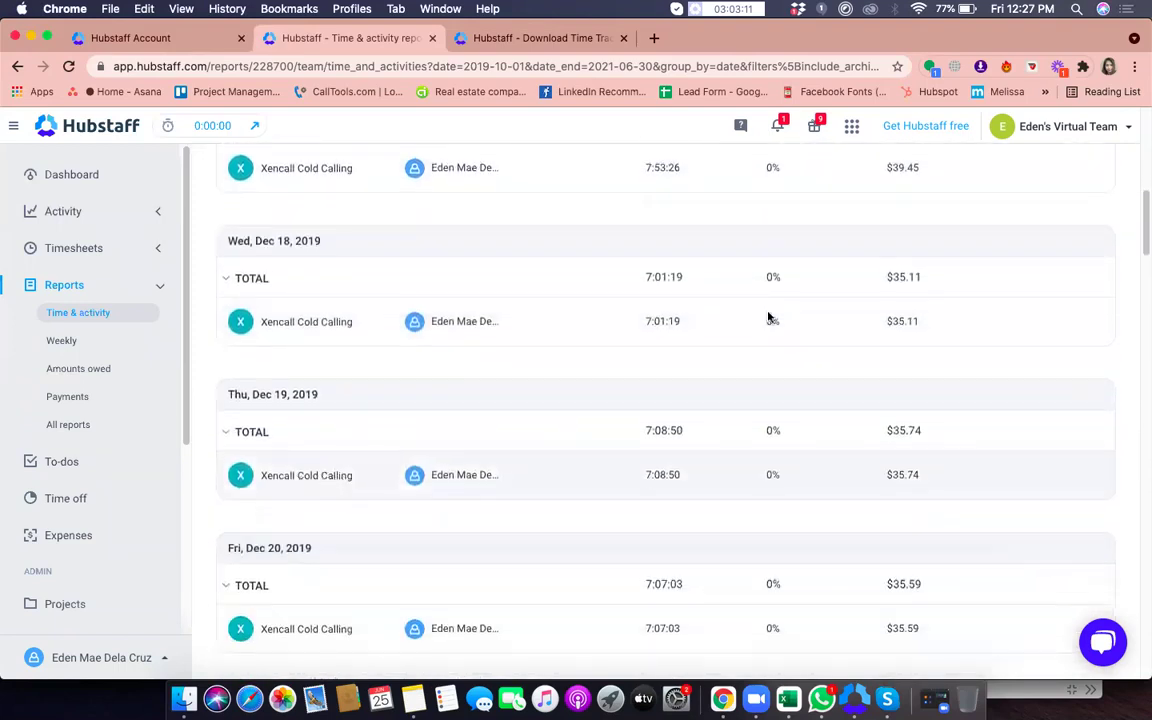
{"action": "scroll", "coordinate": [769, 318], "scroll_direction": "up", "scroll_amount": 10}
- Set the date range to Dec 16 – Dec 22, 2019 and apply it
{"action": "left_click", "coordinate": [805, 339]}
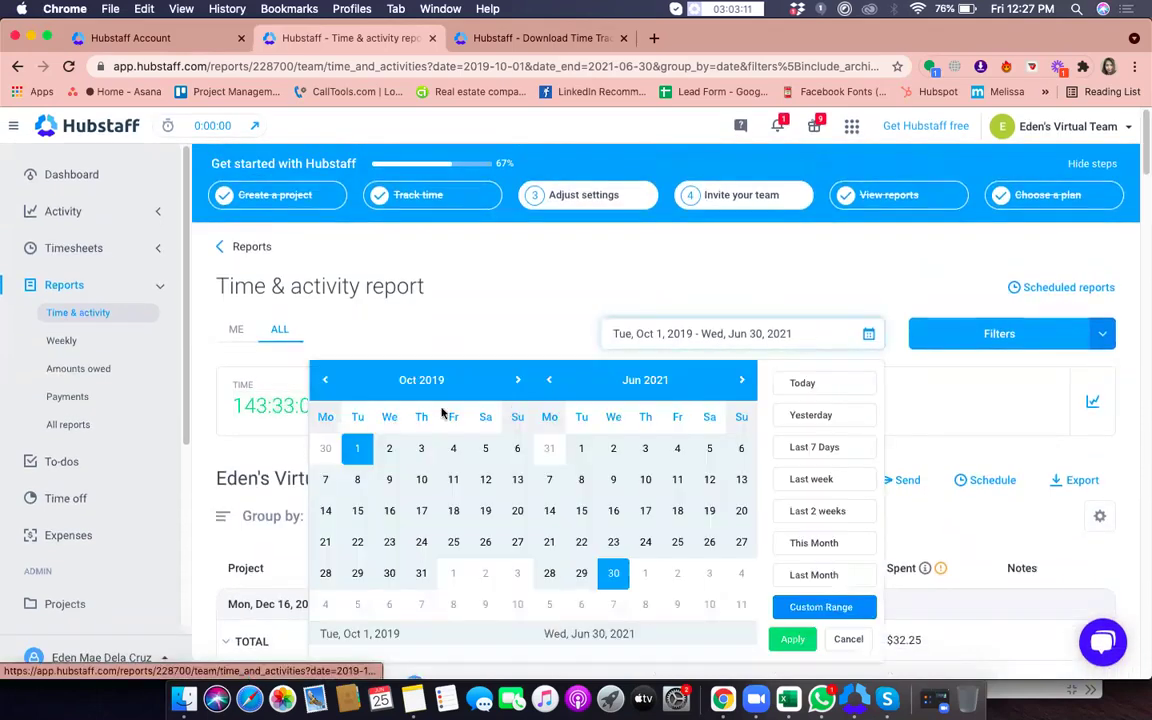
{"action": "left_click", "coordinate": [519, 381]}
{"action": "left_click", "coordinate": [519, 381]}
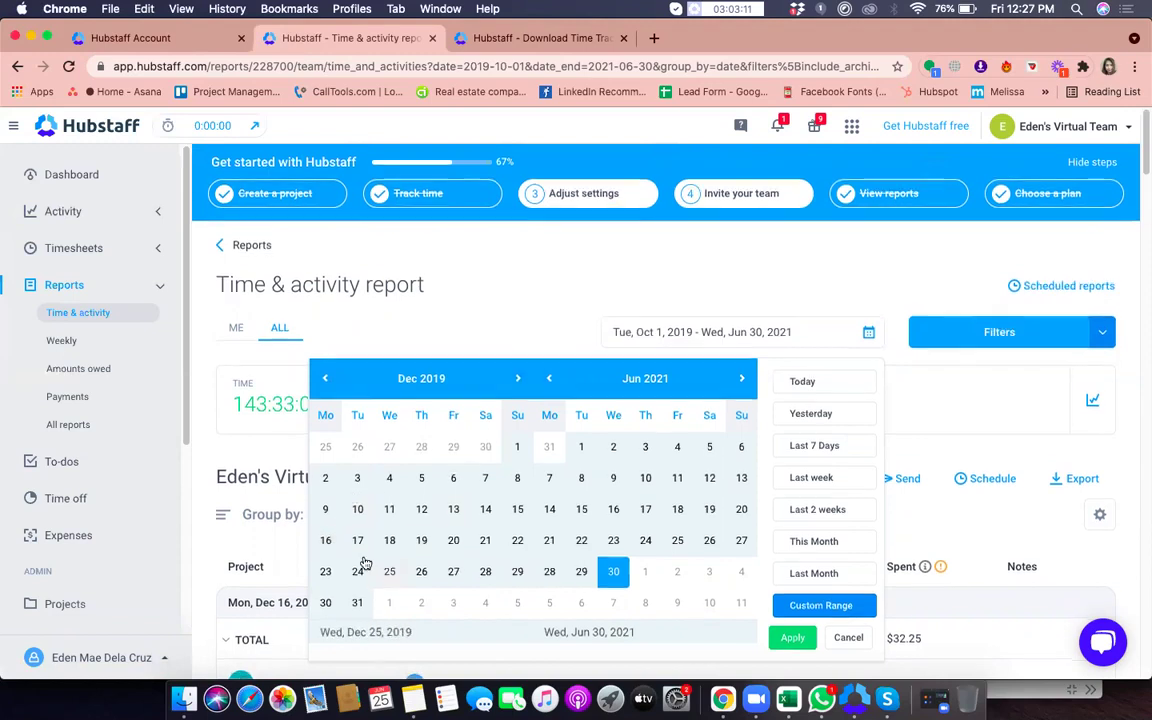
{"action": "left_click", "coordinate": [327, 540]}
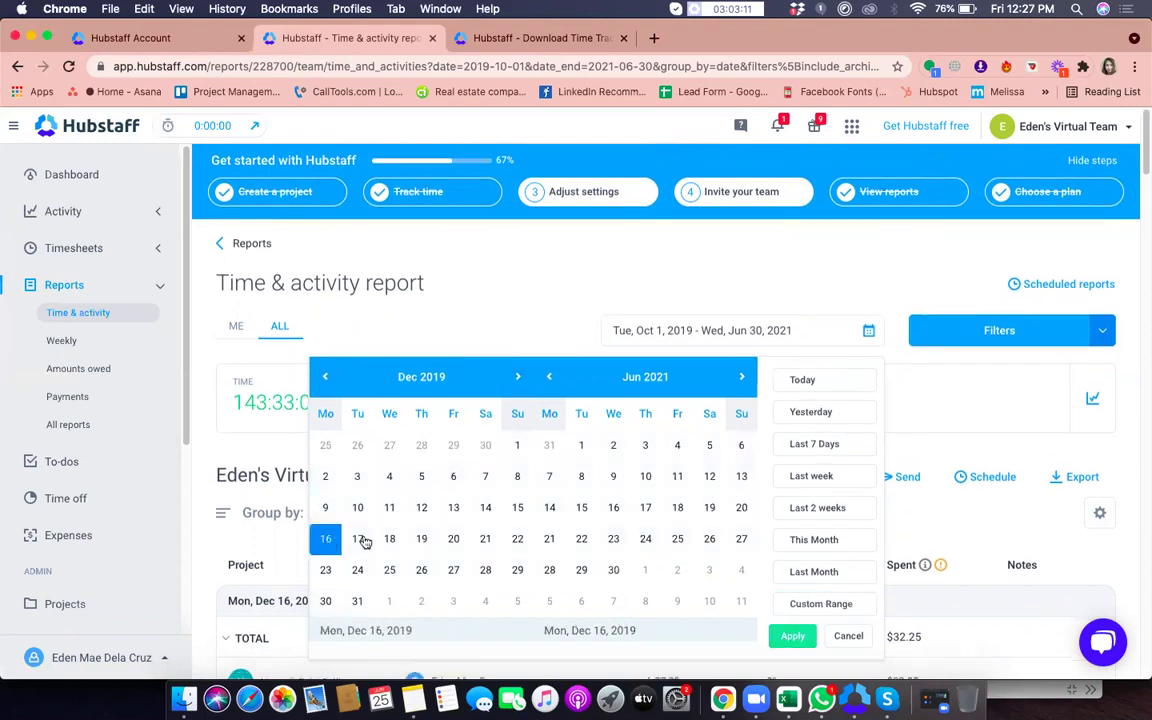
{"action": "left_click", "coordinate": [517, 540]}
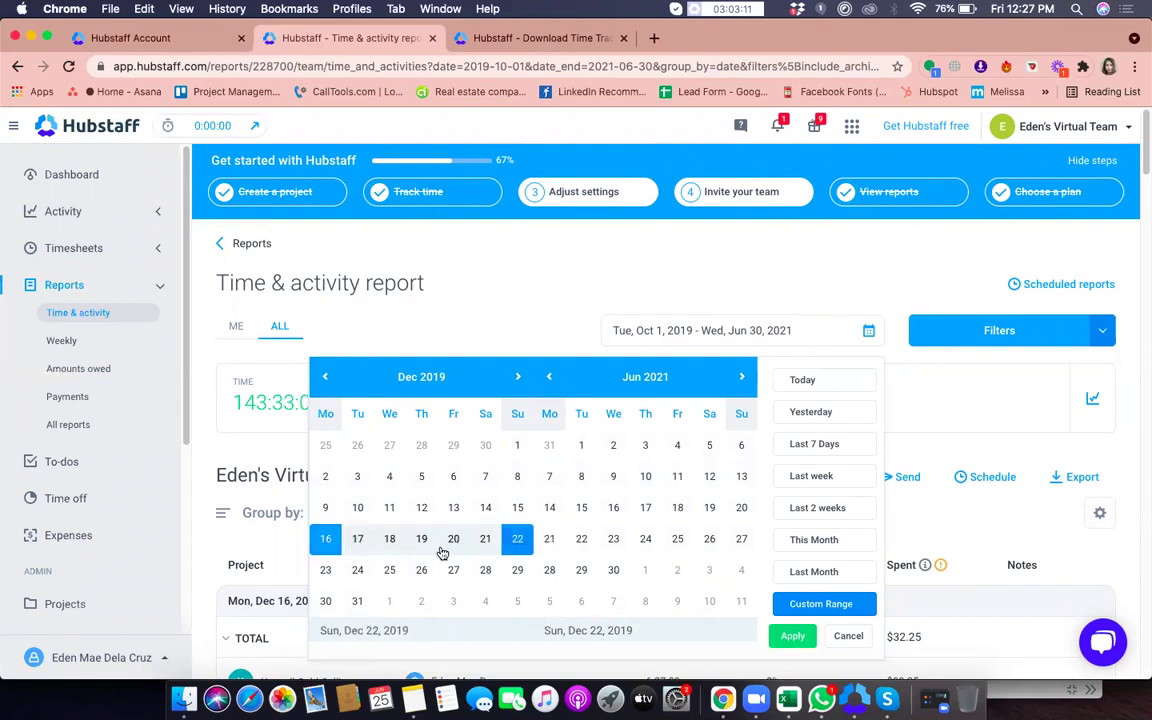
{"action": "left_click", "coordinate": [786, 637]}
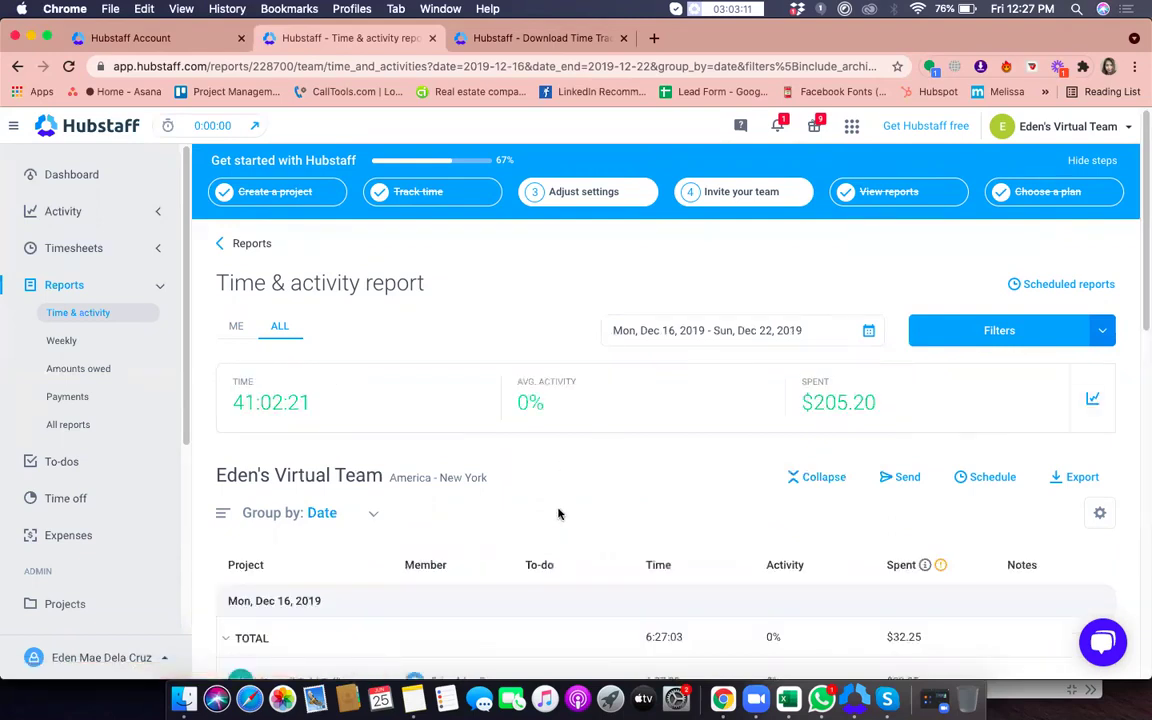
- Review the $205.20 spent and 41:02:21 time totals and the daily rows
{"action": "left_click_drag", "start_coordinate": [884, 409], "coordinate": [918, 410]}
{"action": "left_click", "coordinate": [798, 420]}
{"action": "left_click", "coordinate": [918, 410]}
{"action": "scroll", "coordinate": [918, 410], "scroll_direction": "down", "scroll_amount": 2}
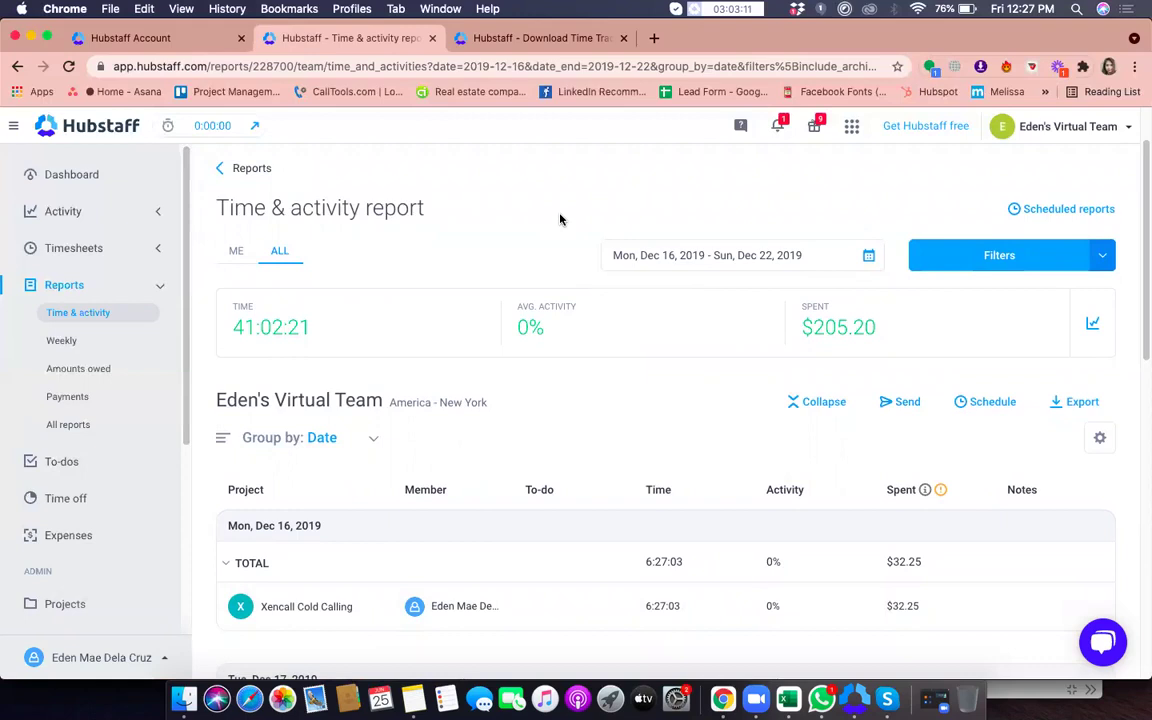
{"action": "left_click_drag", "start_coordinate": [231, 333], "coordinate": [432, 342]}
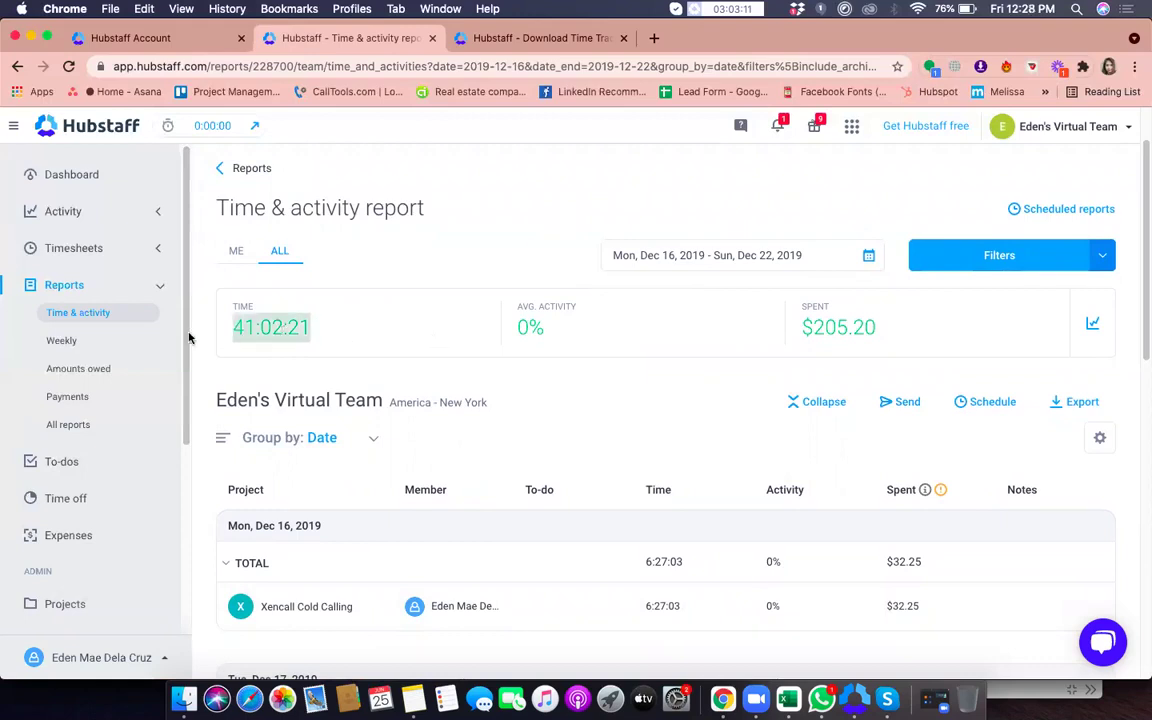
{"action": "left_click", "coordinate": [424, 340]}
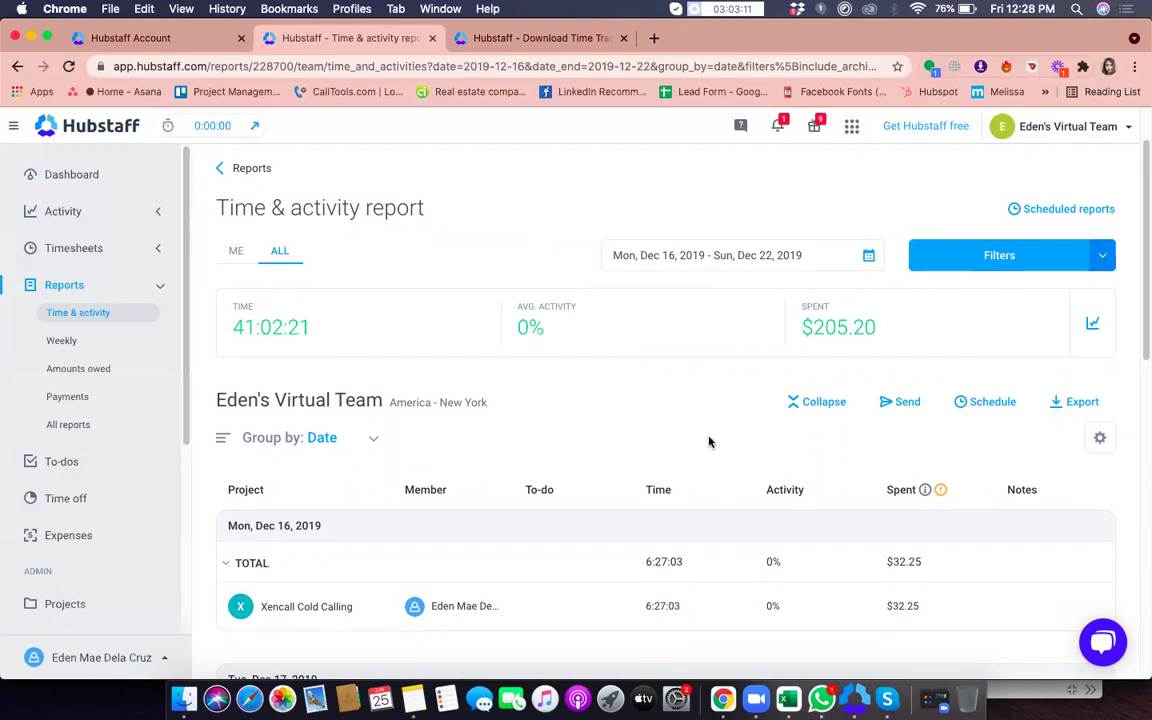
{"action": "scroll", "coordinate": [710, 440], "scroll_direction": "down", "scroll_amount": 4}
{"action": "scroll", "coordinate": [712, 450], "scroll_direction": "up", "scroll_amount": 4}
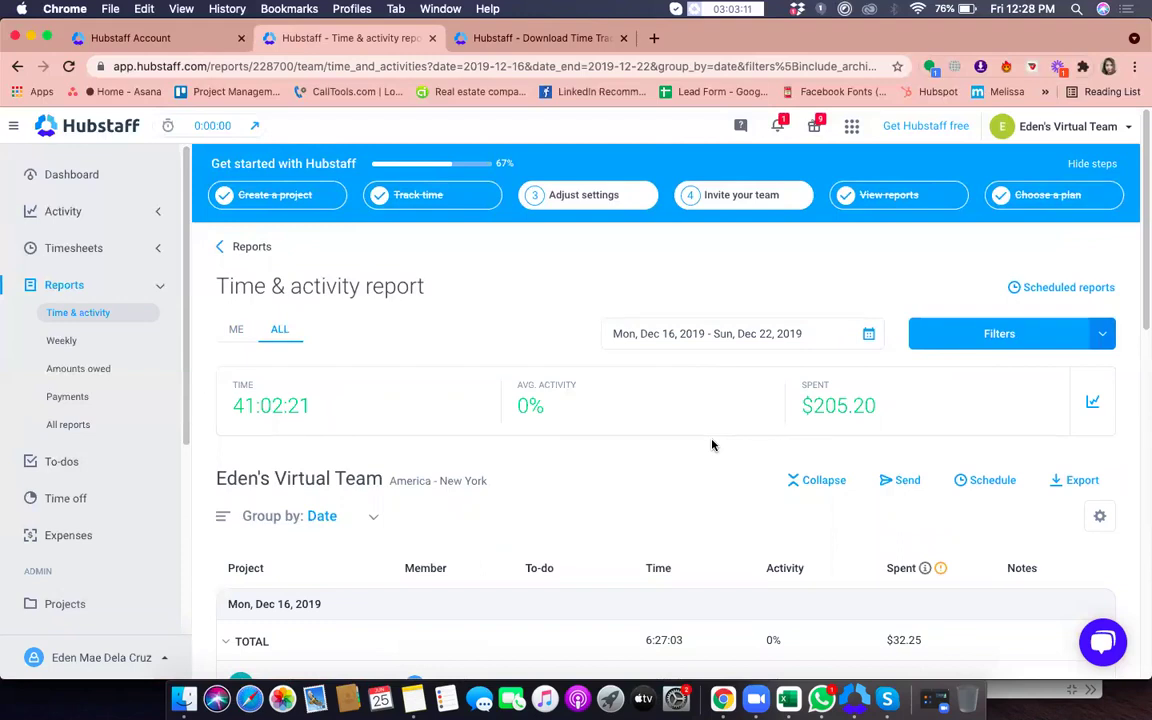
- Export the report To CSV, save it in Downloads and open the downloaded file
{"action": "scroll", "coordinate": [760, 410], "scroll_direction": "down", "scroll_amount": 1}
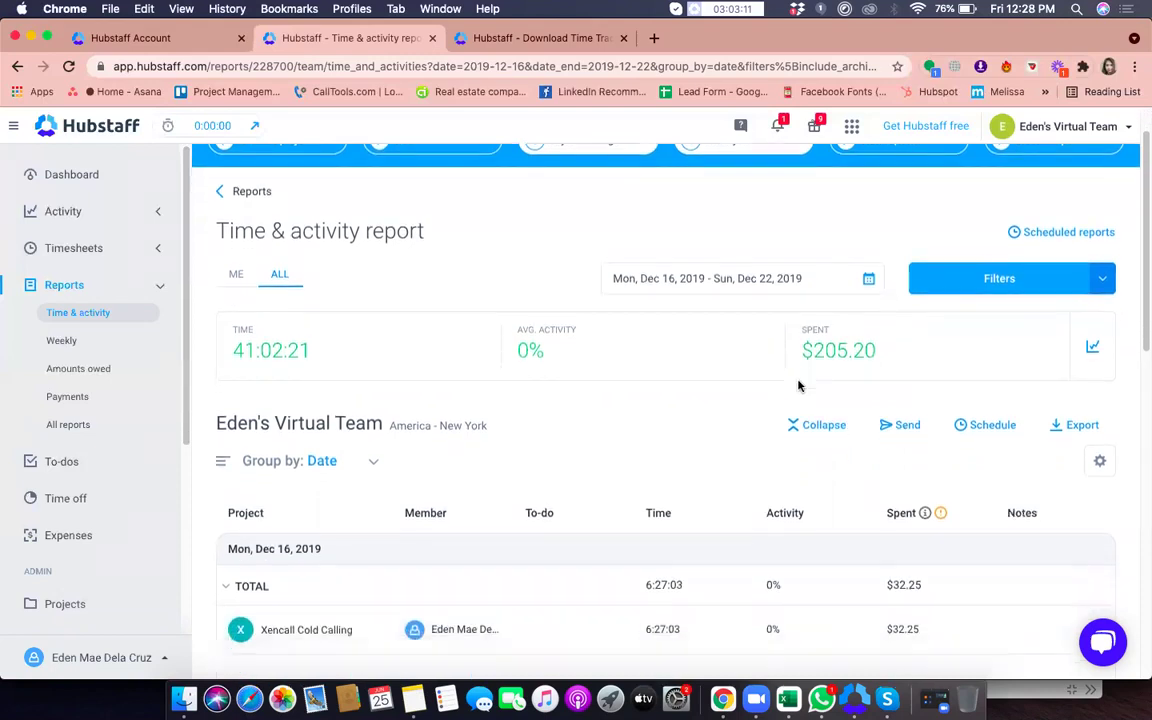
{"action": "scroll", "coordinate": [557, 226], "scroll_direction": "up", "scroll_amount": 1}
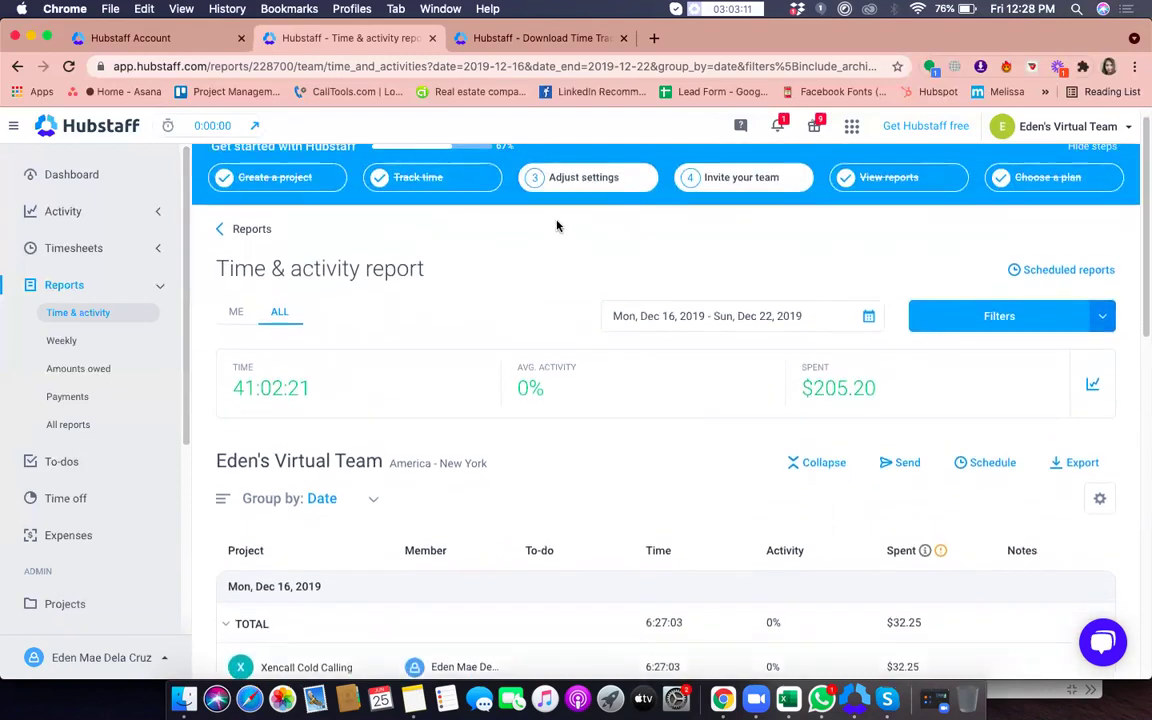
{"action": "scroll", "coordinate": [1040, 430], "scroll_direction": "down", "scroll_amount": 1}
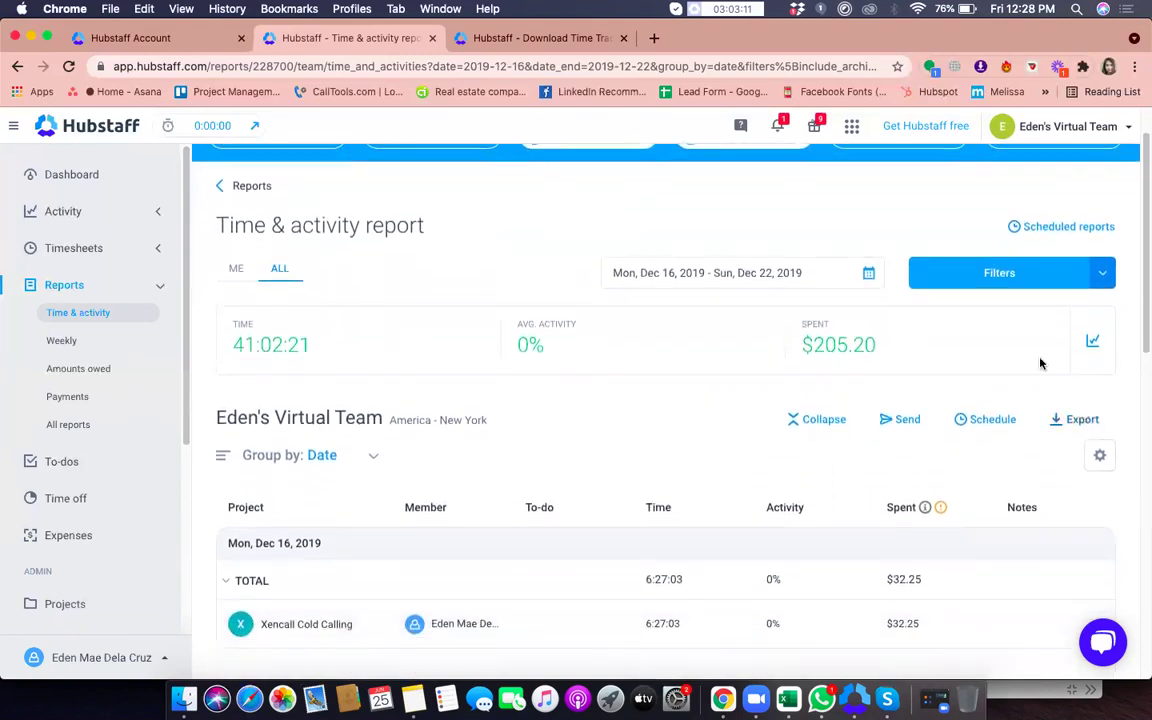
{"action": "left_click", "coordinate": [1080, 421]}
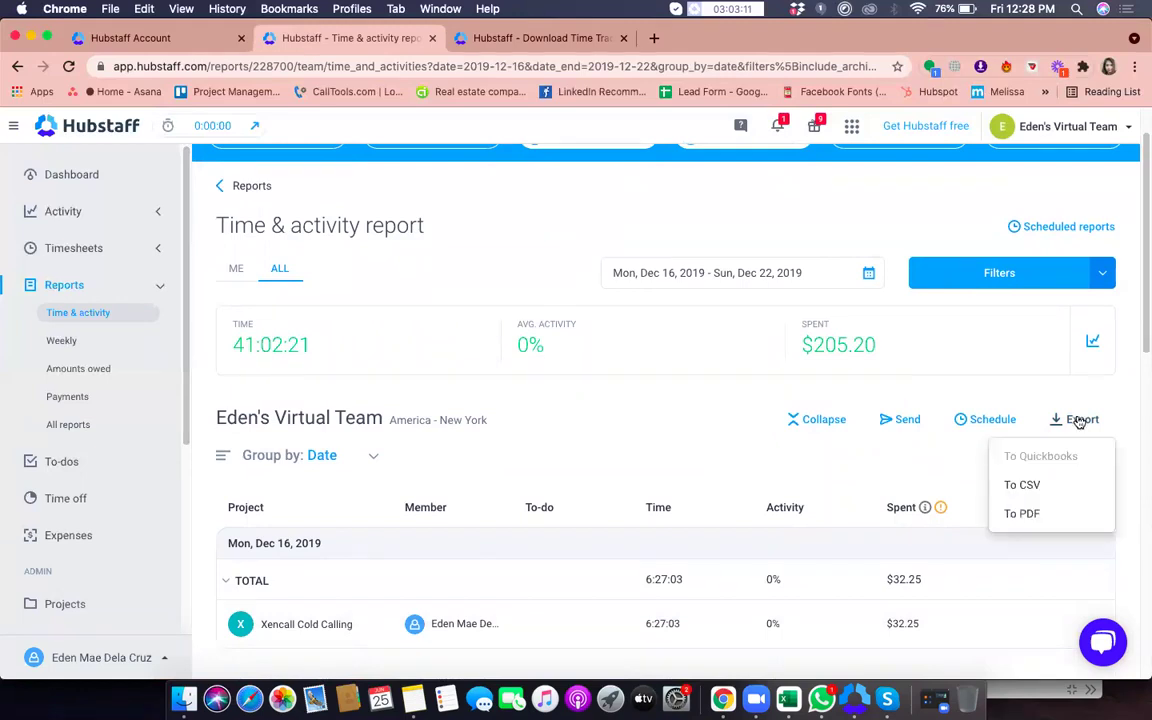
{"action": "left_click", "coordinate": [1040, 486]}
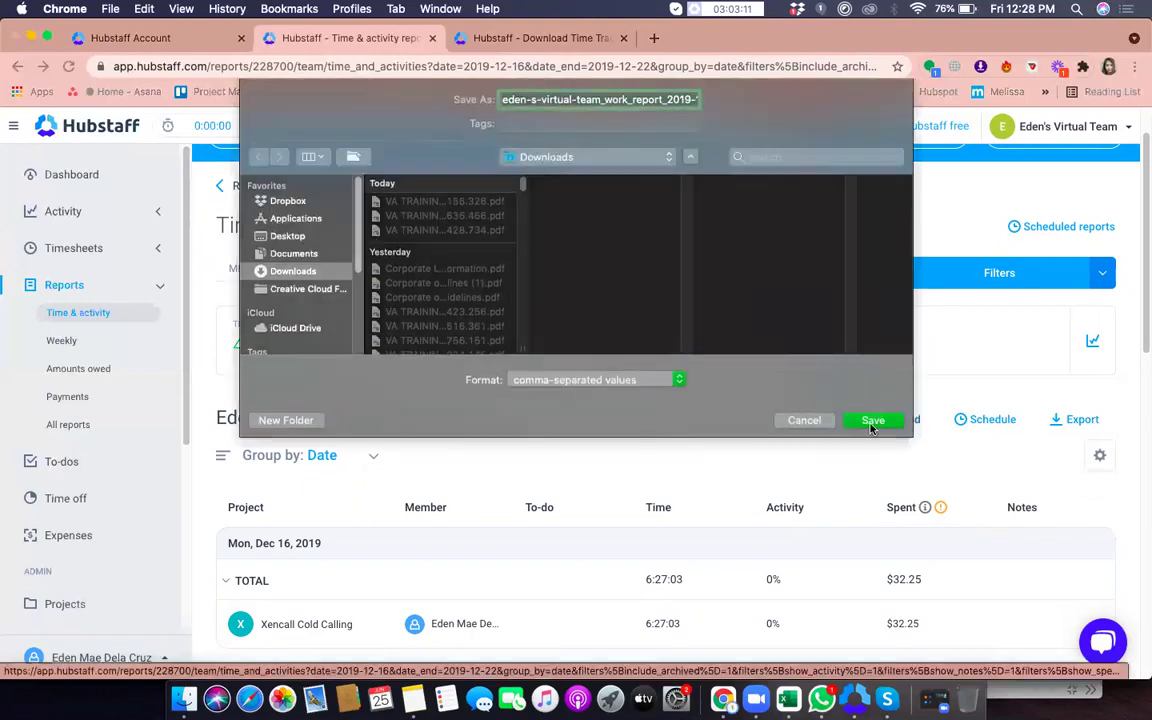
{"action": "left_click", "coordinate": [871, 420]}
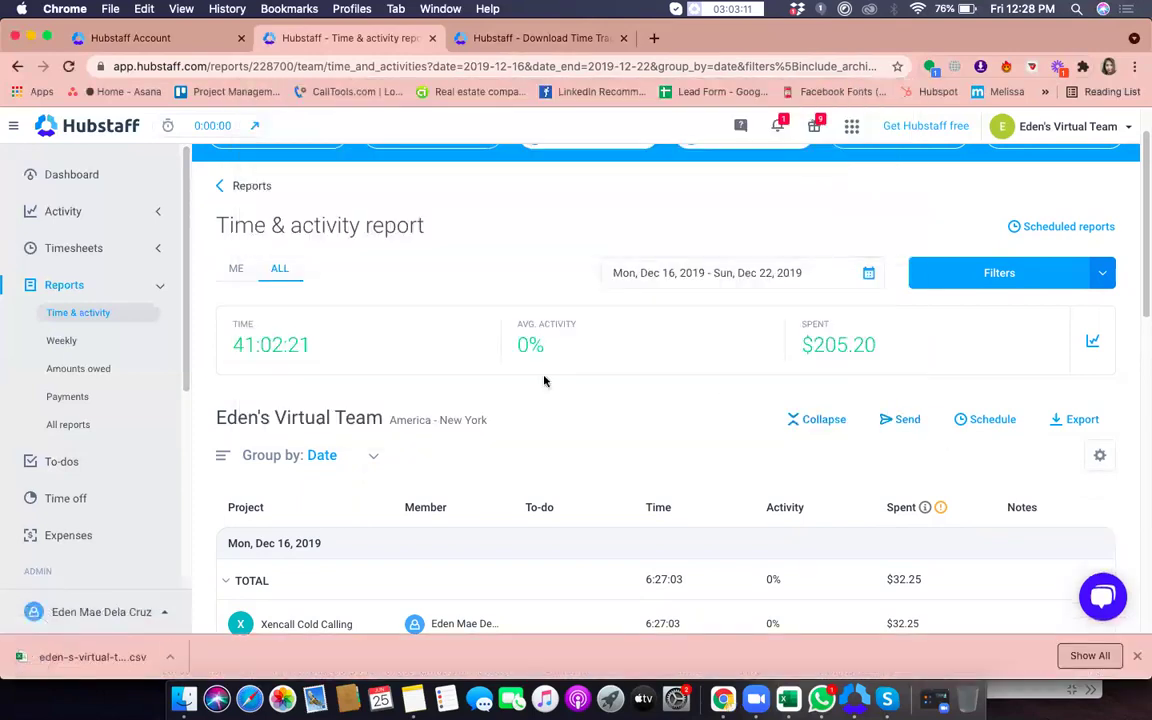
{"action": "left_click", "coordinate": [108, 657]}
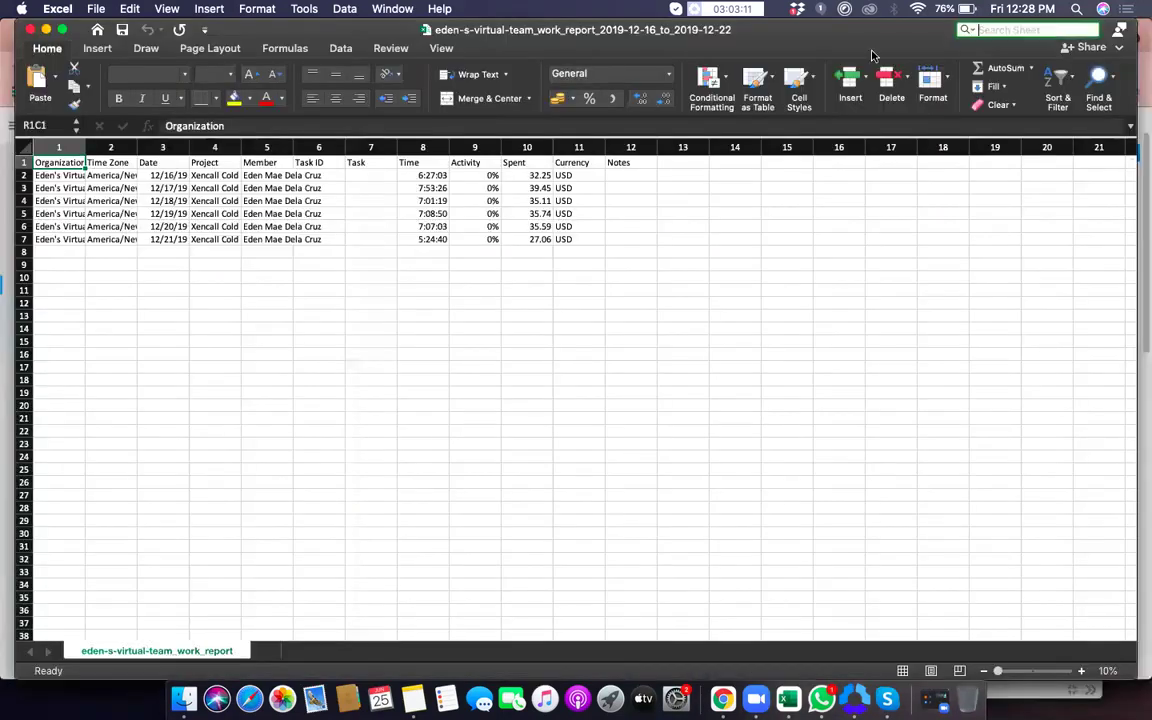
- Delete the Organization and Time Zone columns
{"action": "left_click", "coordinate": [740, 366]}
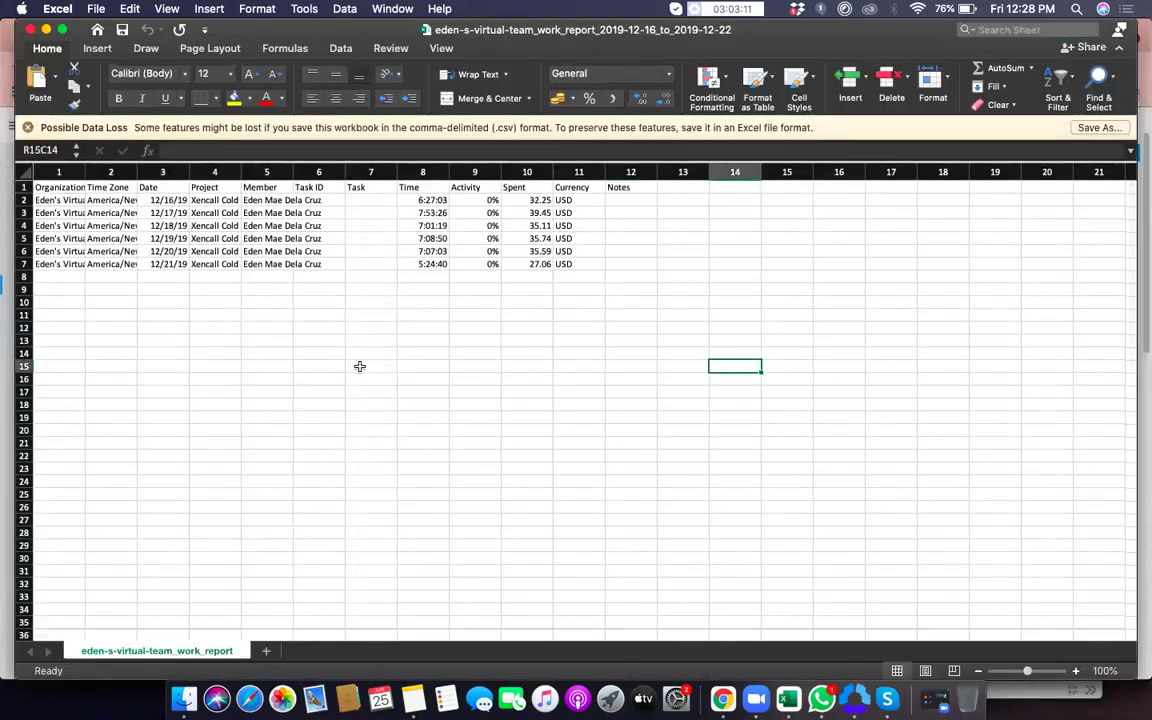
{"action": "left_click_drag", "start_coordinate": [86, 172], "coordinate": [454, 172]}
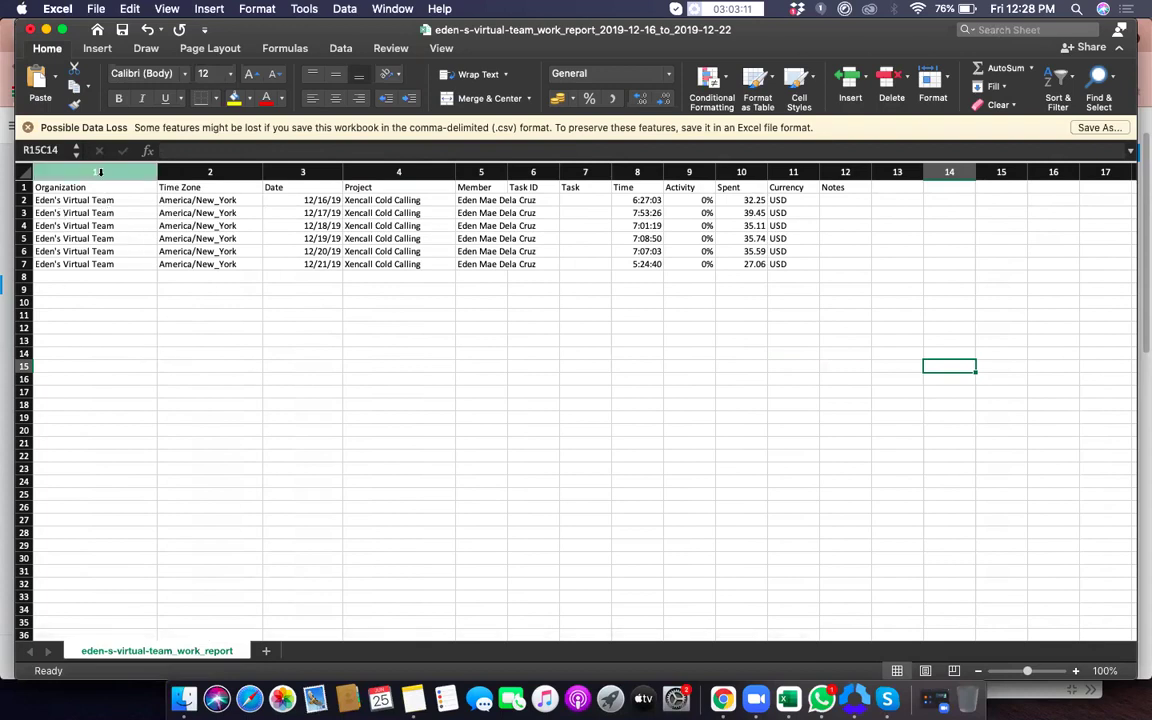
{"action": "left_click_drag", "start_coordinate": [100, 172], "coordinate": [200, 172]}
{"action": "right_click", "coordinate": [101, 339]}
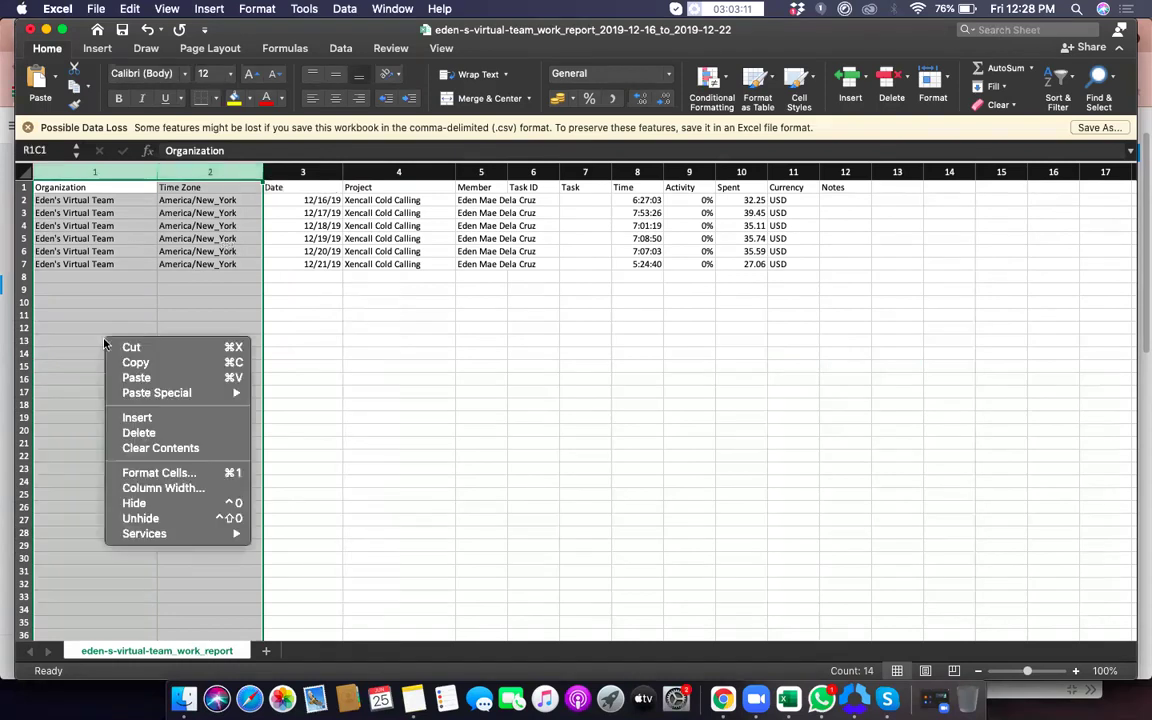
{"action": "left_click", "coordinate": [180, 434]}
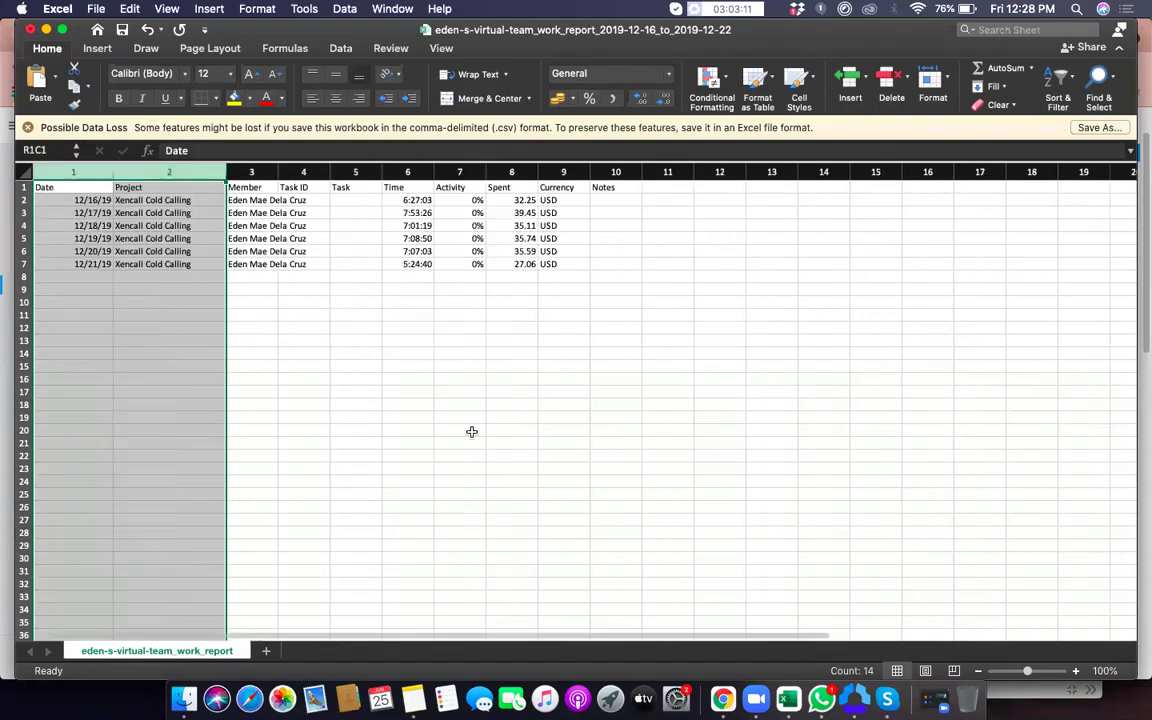
{"action": "left_click", "coordinate": [459, 430]}
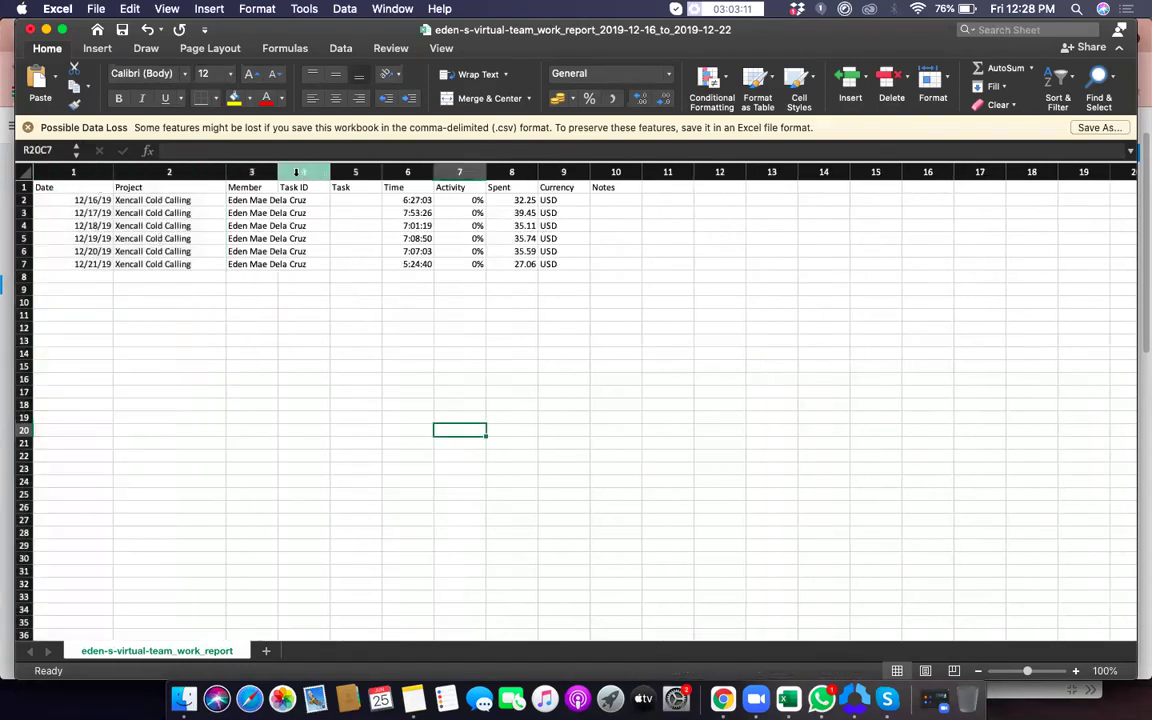
- Delete the Task ID, Task, Activity and Notes columns
{"action": "left_click_drag", "start_coordinate": [283, 172], "coordinate": [348, 172]}
{"action": "right_click", "coordinate": [329, 356]}
{"action": "left_click", "coordinate": [378, 449]}
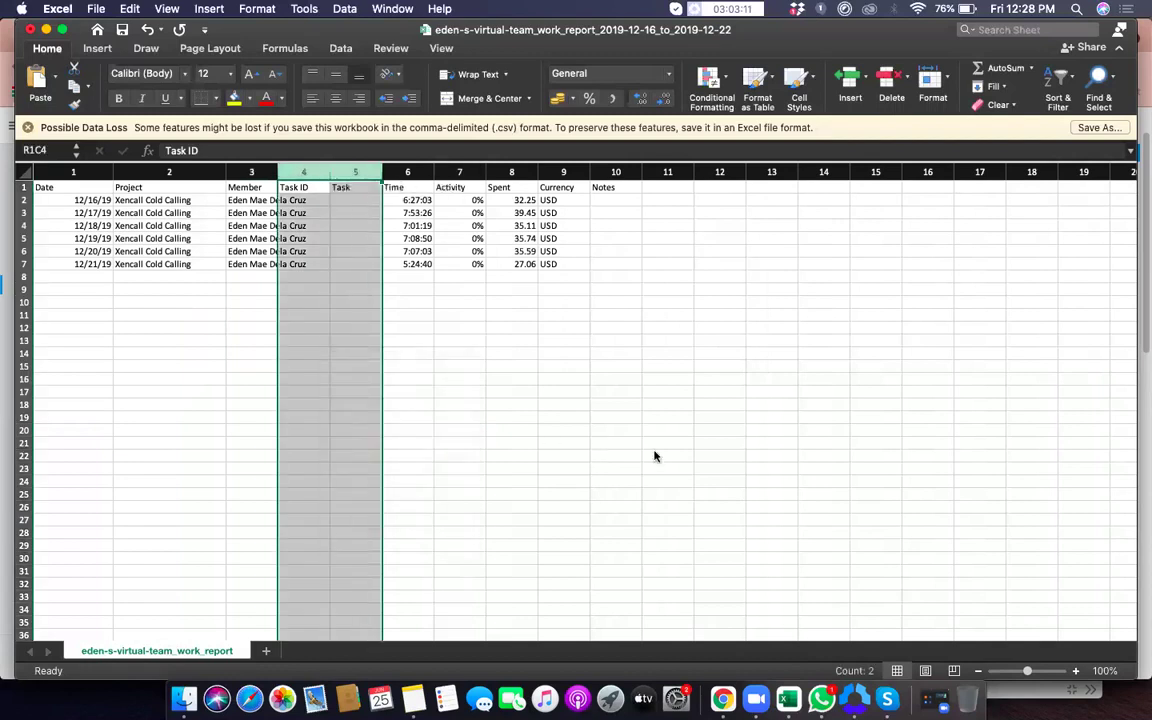
{"action": "left_click", "coordinate": [656, 458]}
{"action": "left_click", "coordinate": [355, 172]}
{"action": "right_click", "coordinate": [356, 368]}
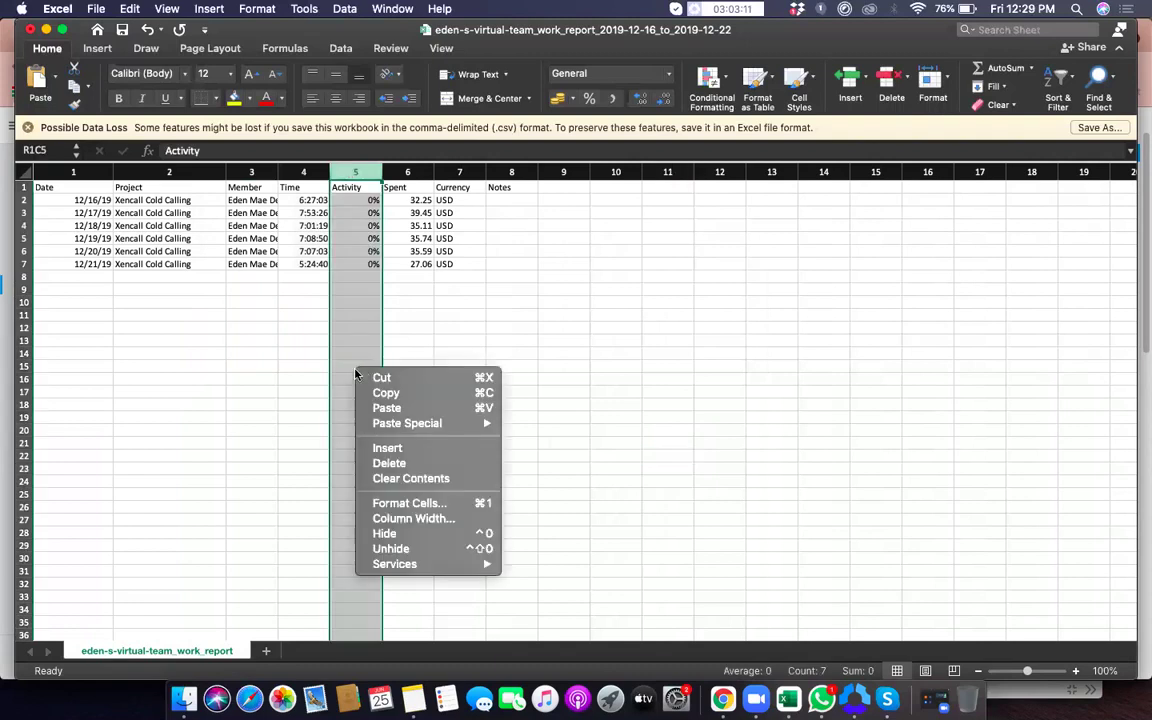
{"action": "left_click", "coordinate": [425, 463]}
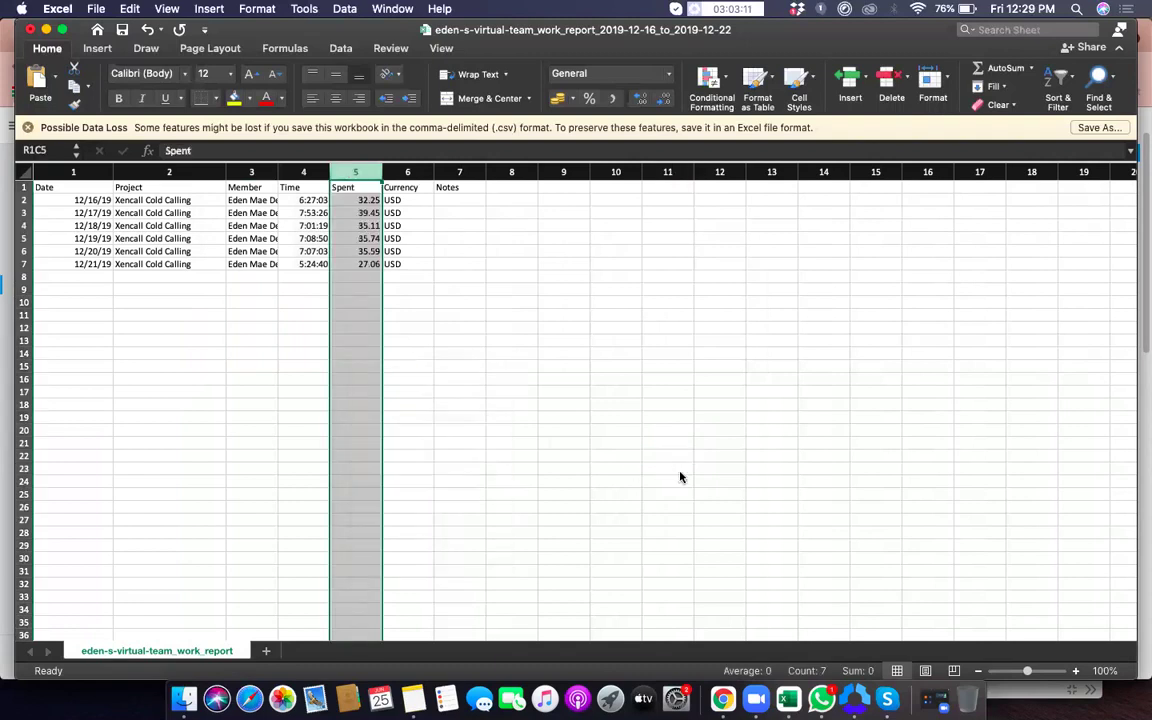
{"action": "left_click", "coordinate": [676, 469]}
{"action": "left_click", "coordinate": [453, 173]}
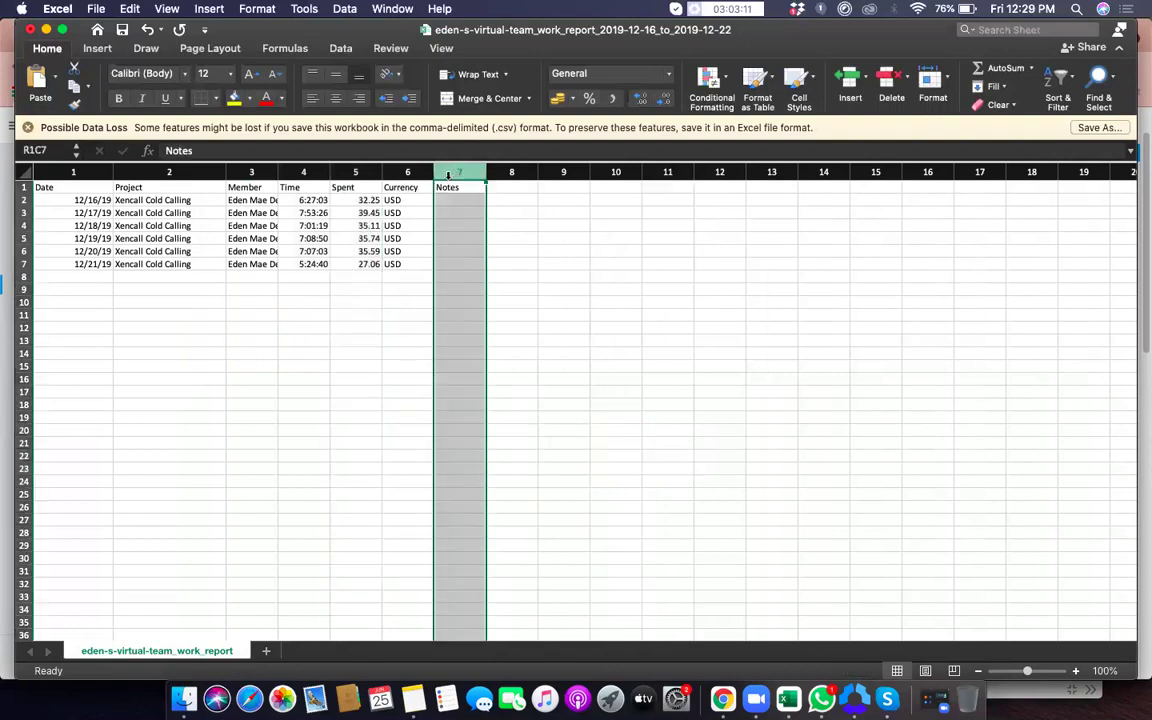
{"action": "right_click", "coordinate": [453, 303]}
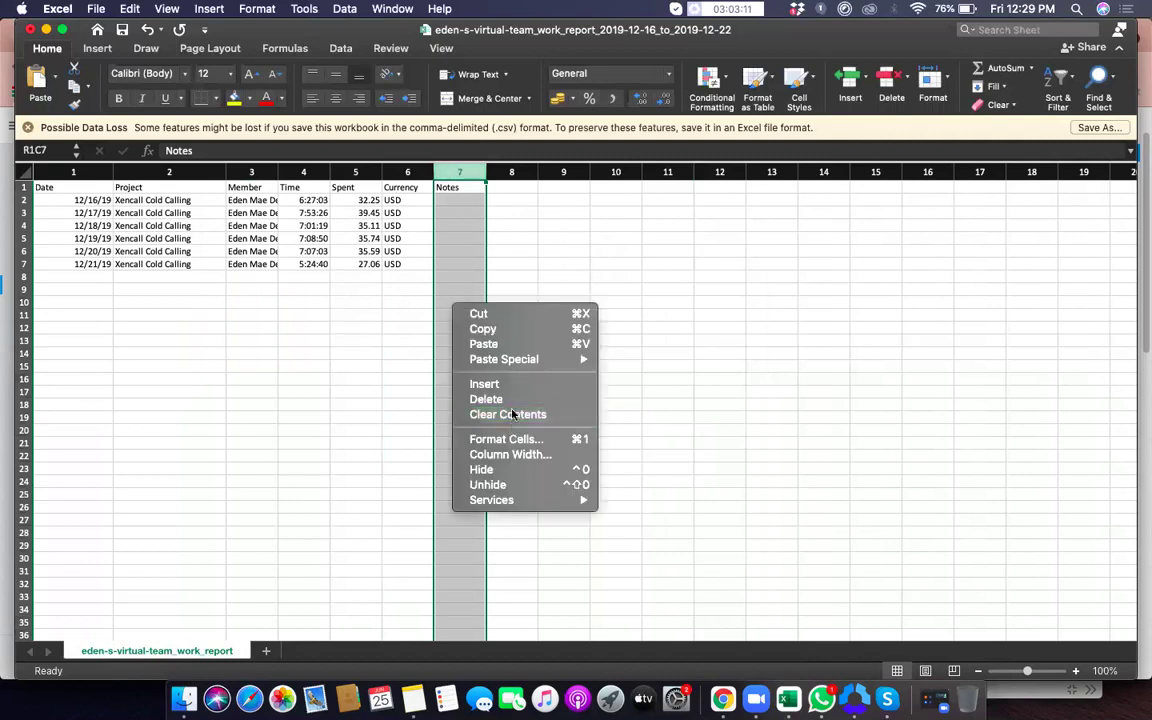
{"action": "left_click", "coordinate": [512, 400]}
{"action": "left_click", "coordinate": [615, 316]}
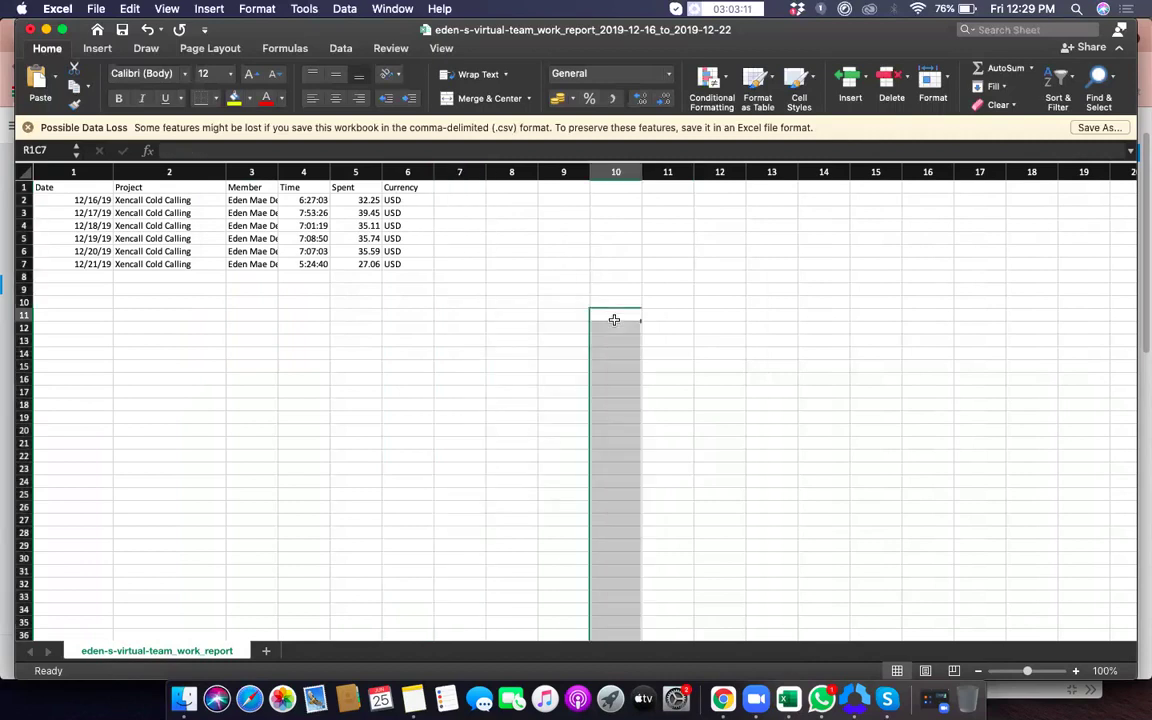
- Add a 'Notes' header in G1 and widen column G
{"action": "left_click", "coordinate": [470, 188]}
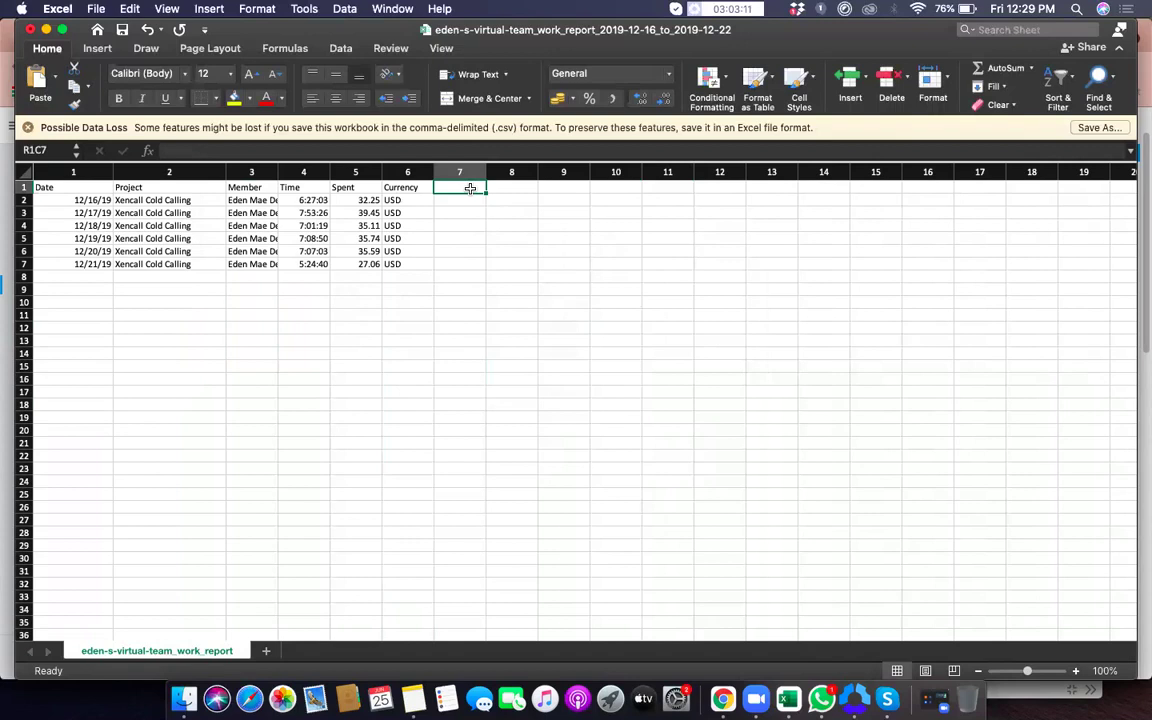
{"action": "type", "text": "Notes"}
{"action": "left_click", "coordinate": [483, 303]}
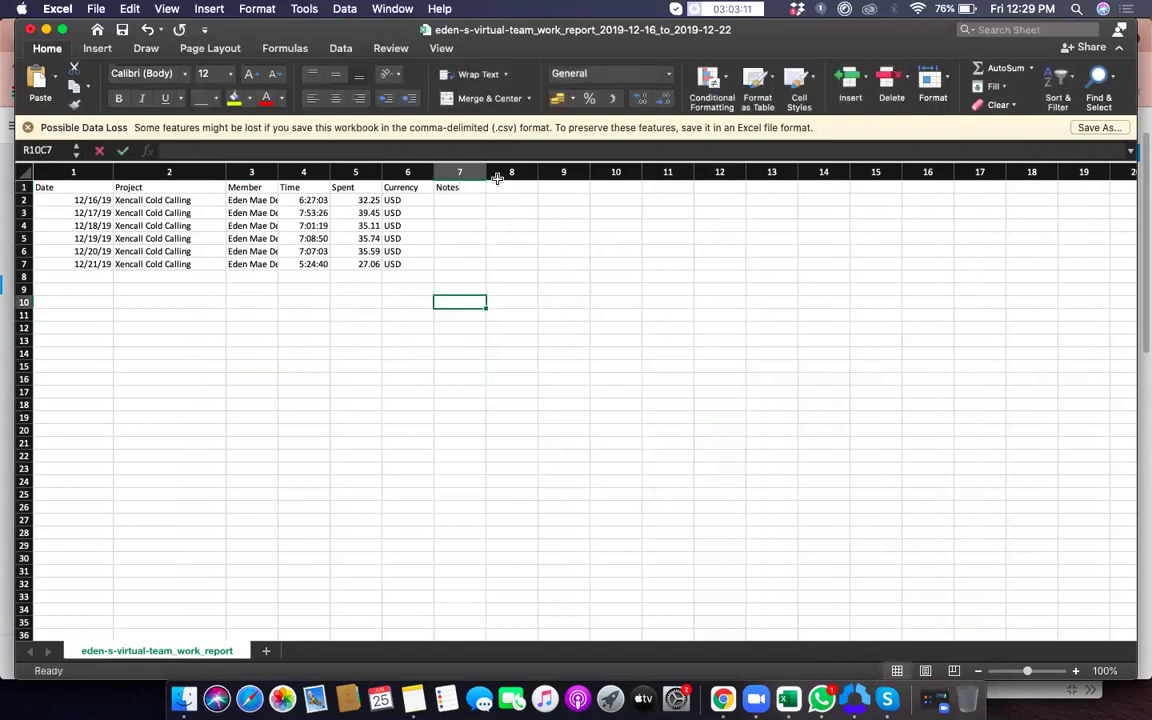
{"action": "left_click_drag", "start_coordinate": [486, 172], "coordinate": [661, 171]}
- Enter notes 'updating spreadsheets', 'check emails' and 'respond to emails' in G2:G4
{"action": "left_click", "coordinate": [500, 200]}
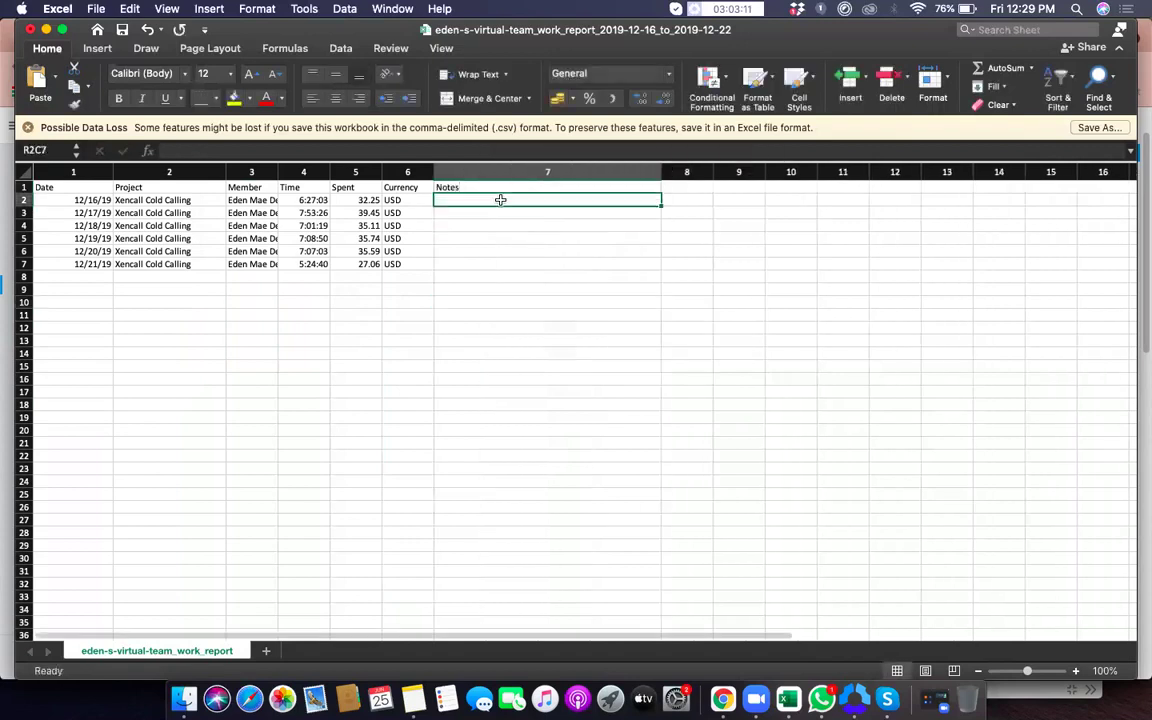
{"action": "left_click", "coordinate": [170, 202]}
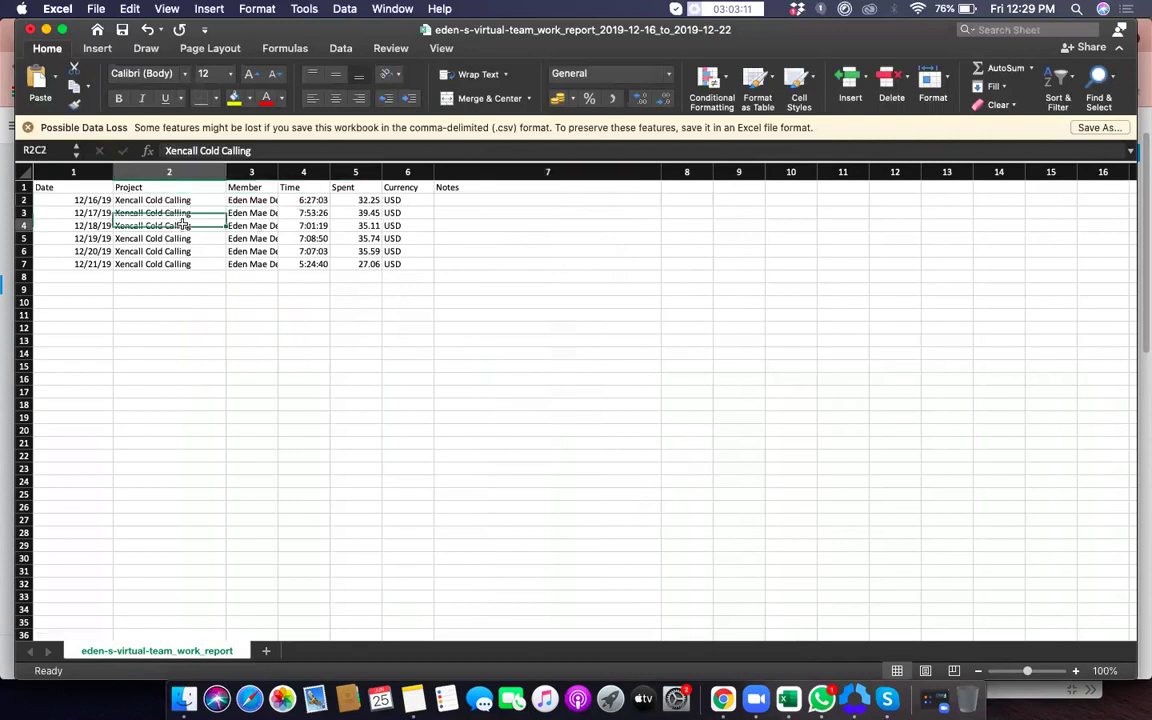
{"action": "left_click", "coordinate": [183, 225]}
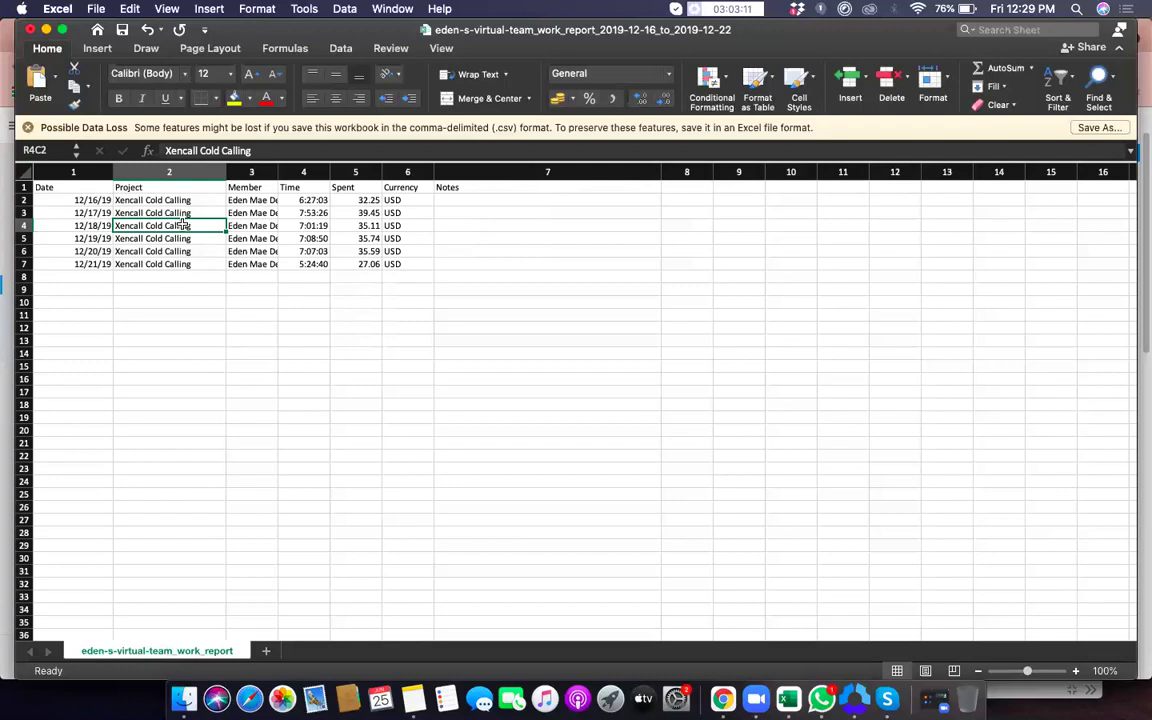
{"action": "left_click", "coordinate": [508, 200]}
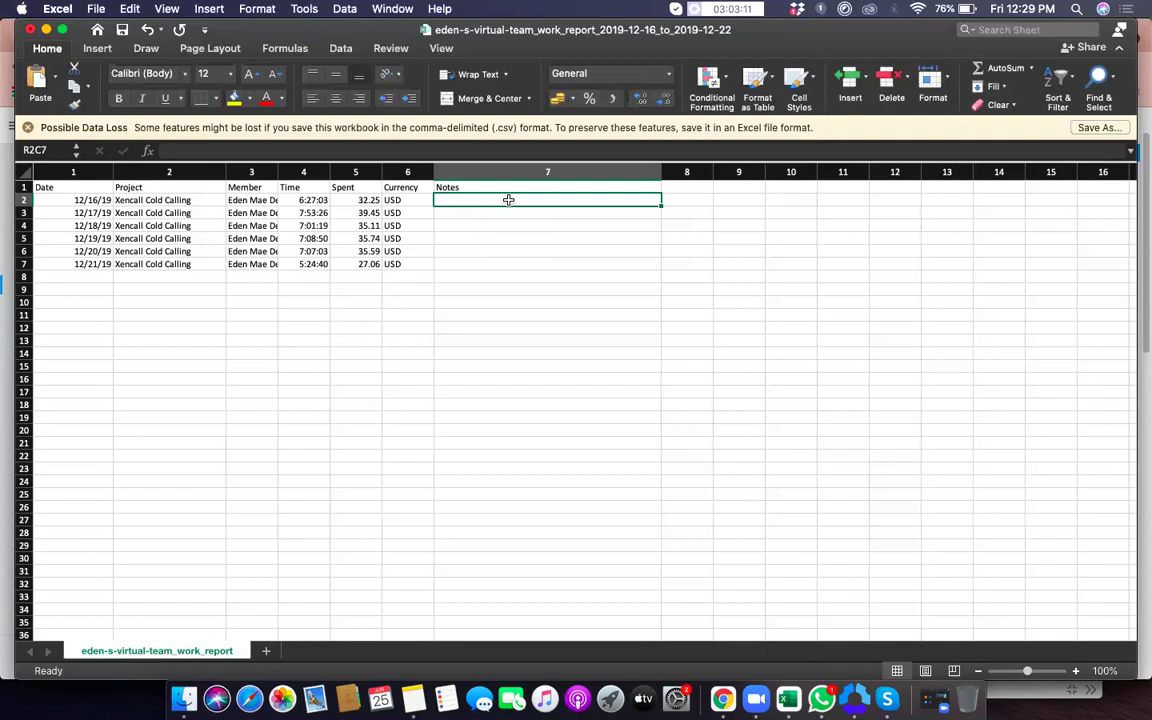
{"action": "type", "text": "updating spreadsheets"}
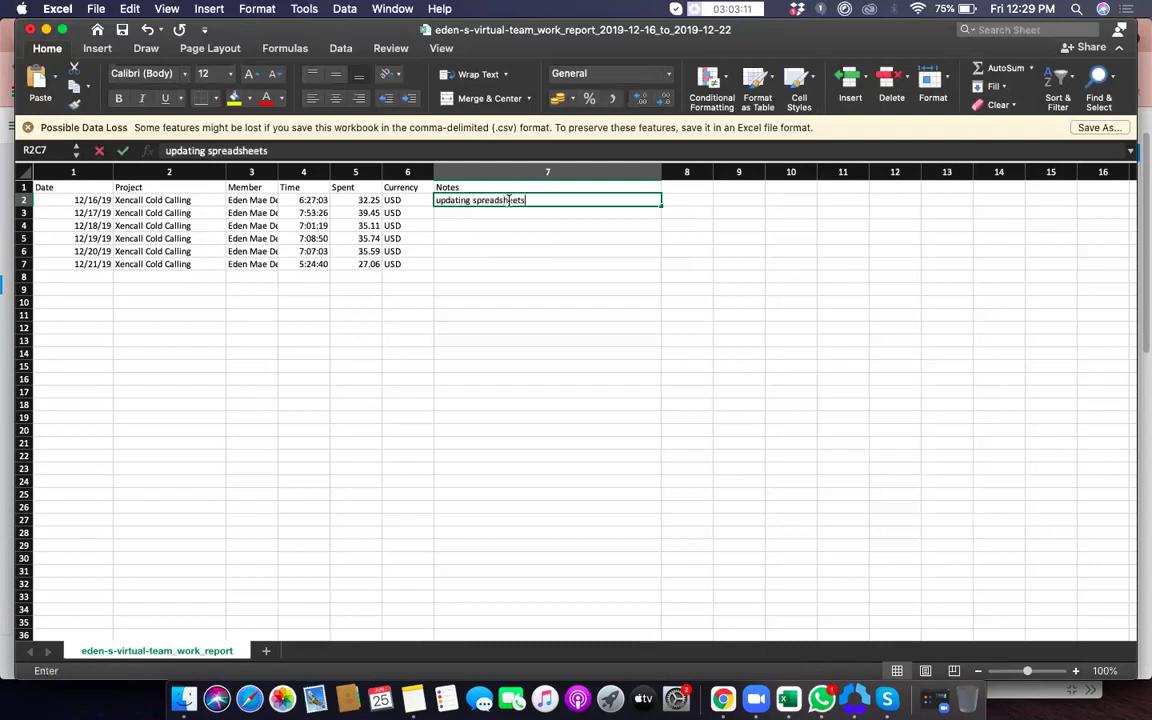
{"action": "left_click", "coordinate": [535, 274]}
{"action": "left_click", "coordinate": [510, 212]}
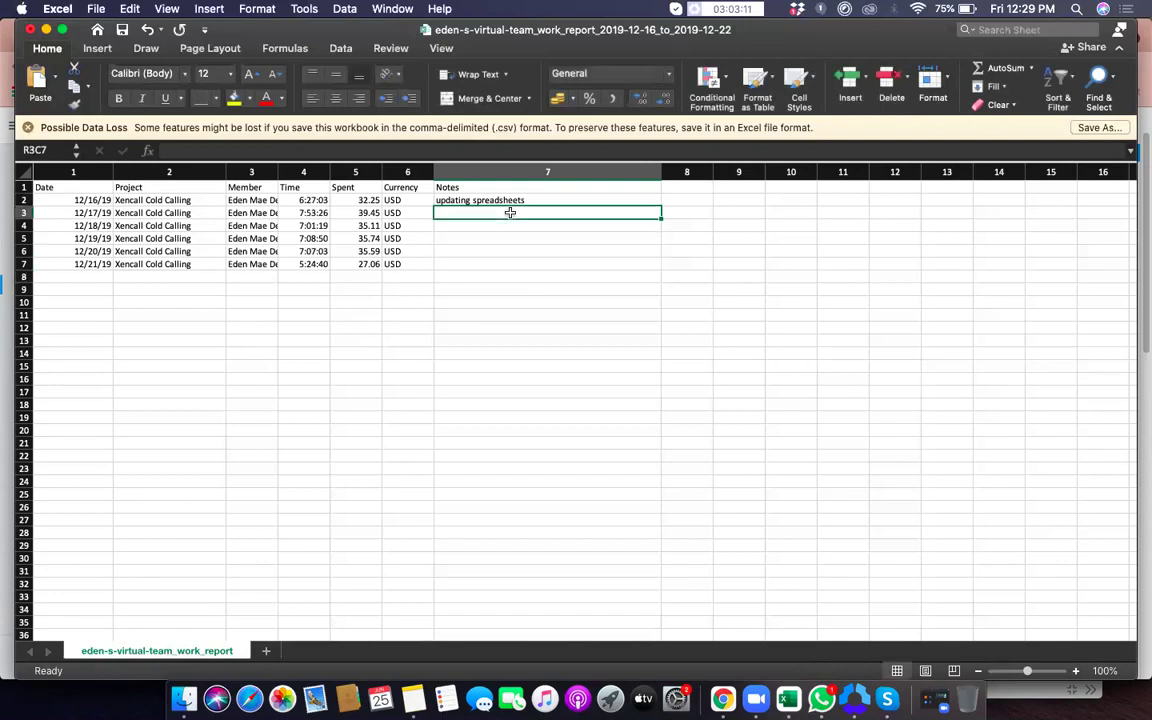
{"action": "type", "text": "check emails"}
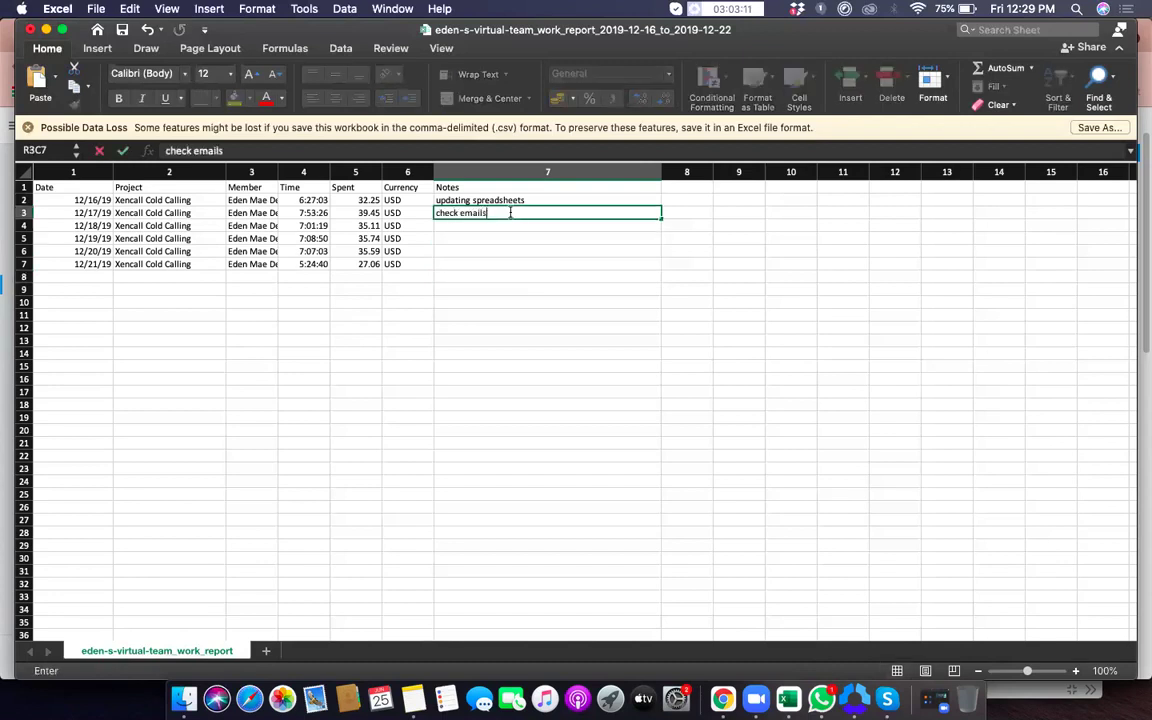
{"action": "key", "text": "Return"}
{"action": "type", "text": "respond to"}
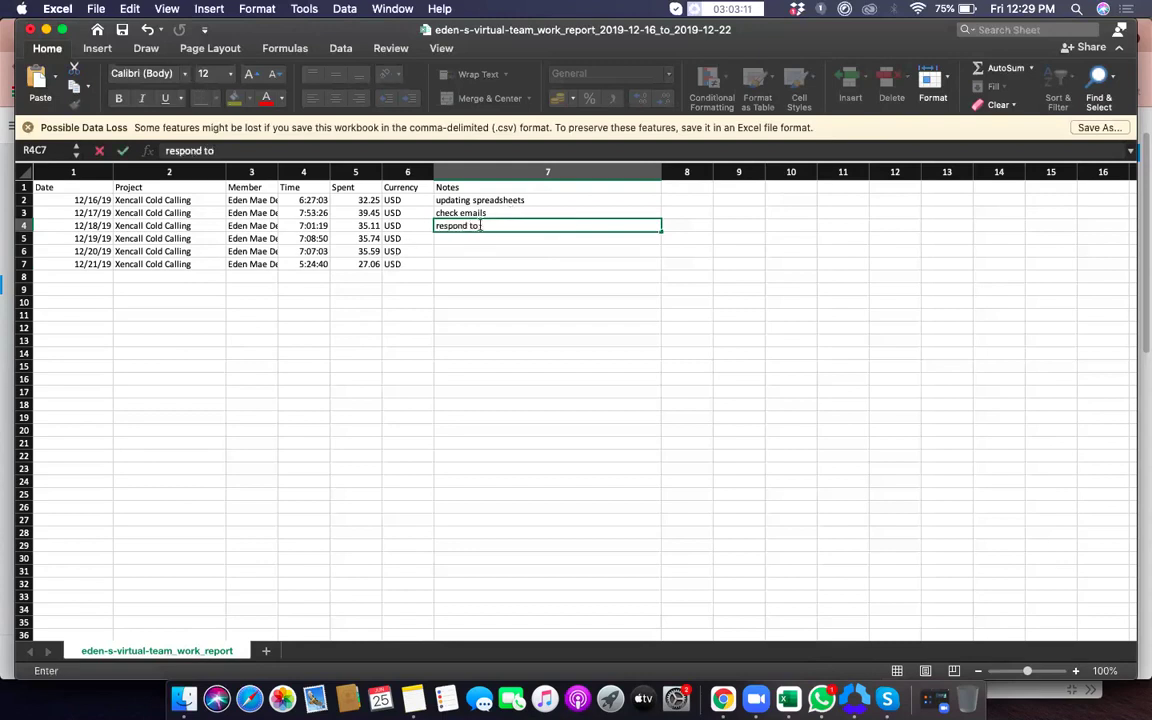
{"action": "type", "text": " emails"}
{"action": "left_click", "coordinate": [514, 326]}
- Widen the Member column to fit full names
{"action": "left_click", "coordinate": [506, 242]}
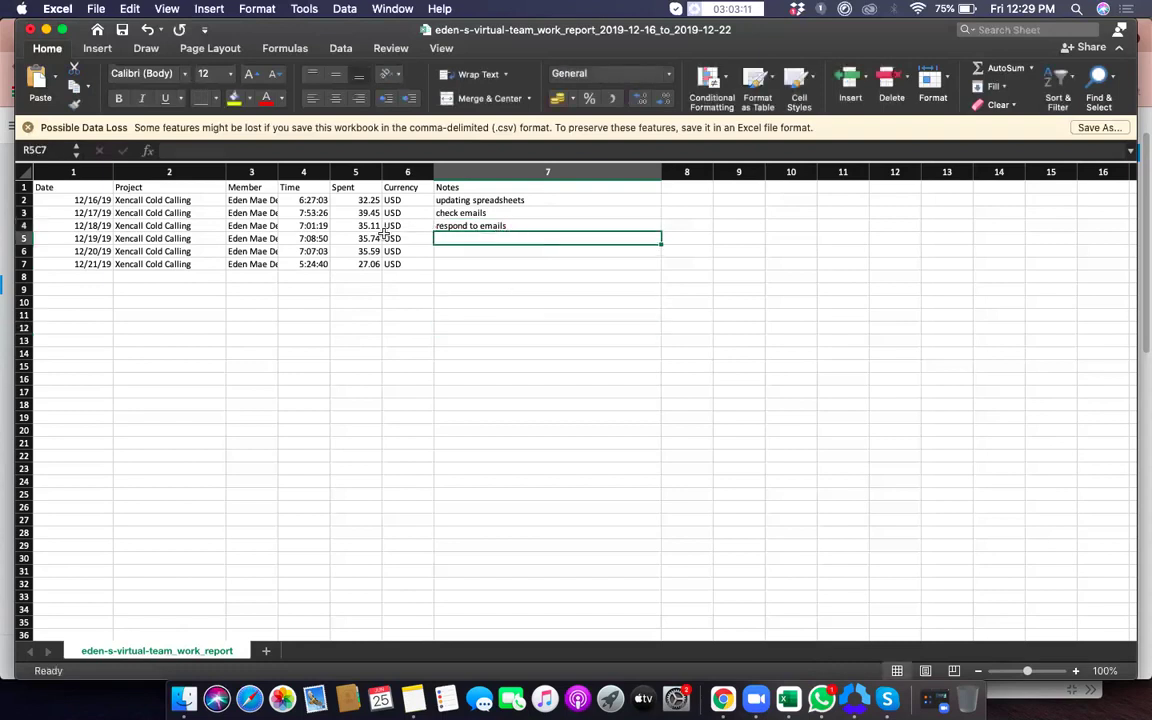
{"action": "left_click", "coordinate": [295, 224]}
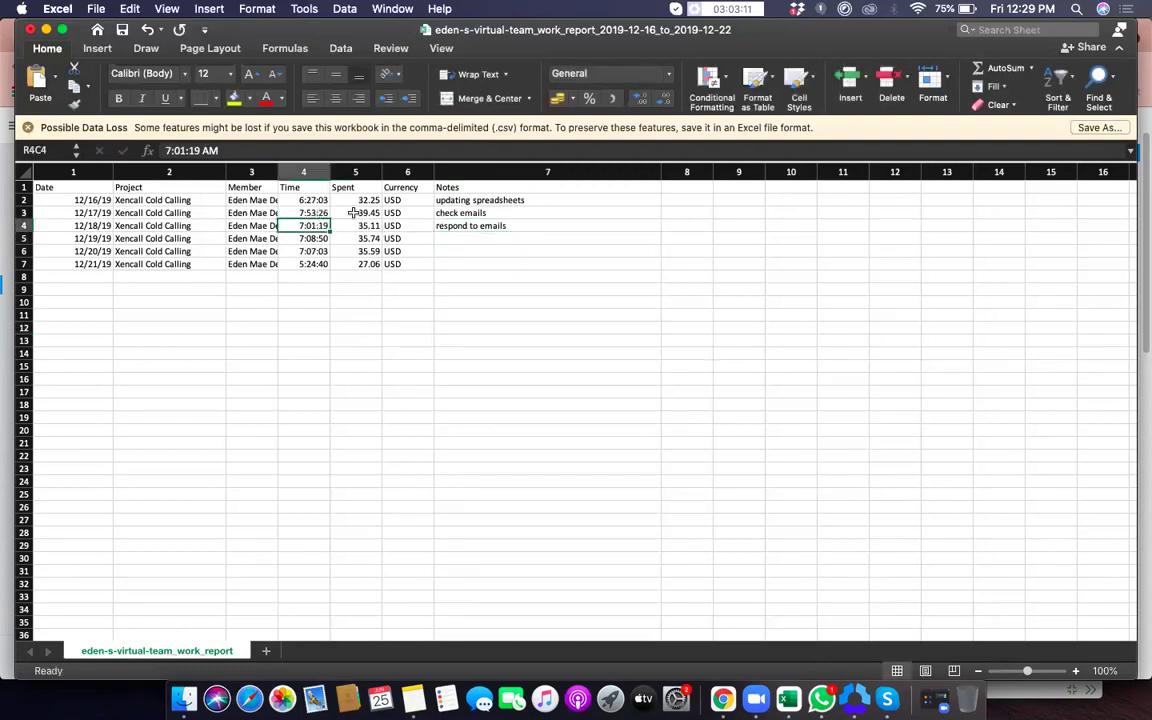
{"action": "left_click", "coordinate": [440, 212]}
{"action": "left_click", "coordinate": [484, 263]}
{"action": "left_click", "coordinate": [470, 212]}
{"action": "left_click", "coordinate": [482, 264]}
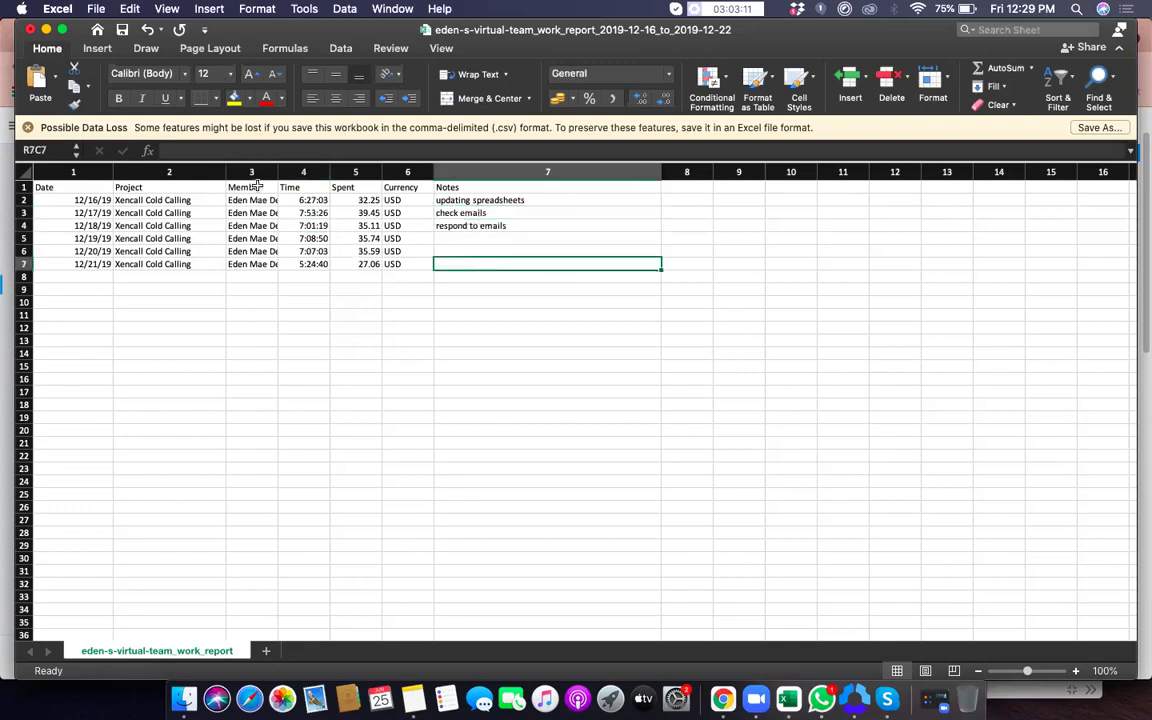
{"action": "left_click_drag", "start_coordinate": [278, 175], "coordinate": [350, 175]}
- Shorten the first member's name in C2 and widen the Date column slightly
{"action": "left_click", "coordinate": [303, 199]}
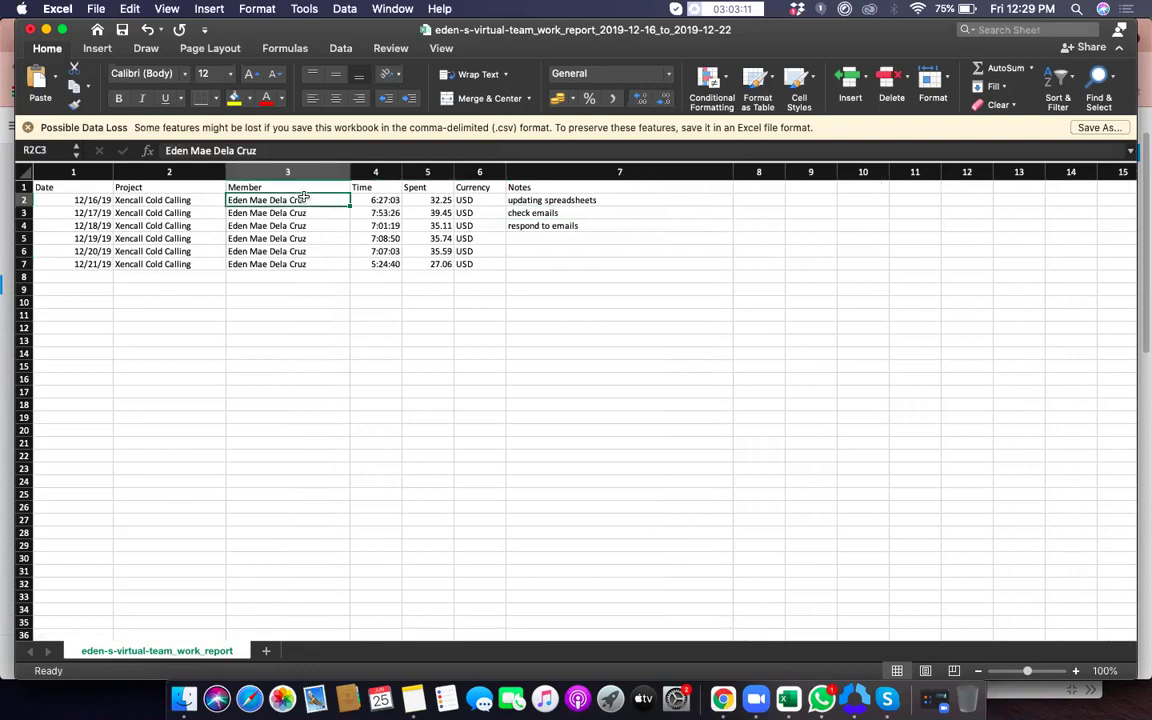
{"action": "double_click", "coordinate": [304, 198]}
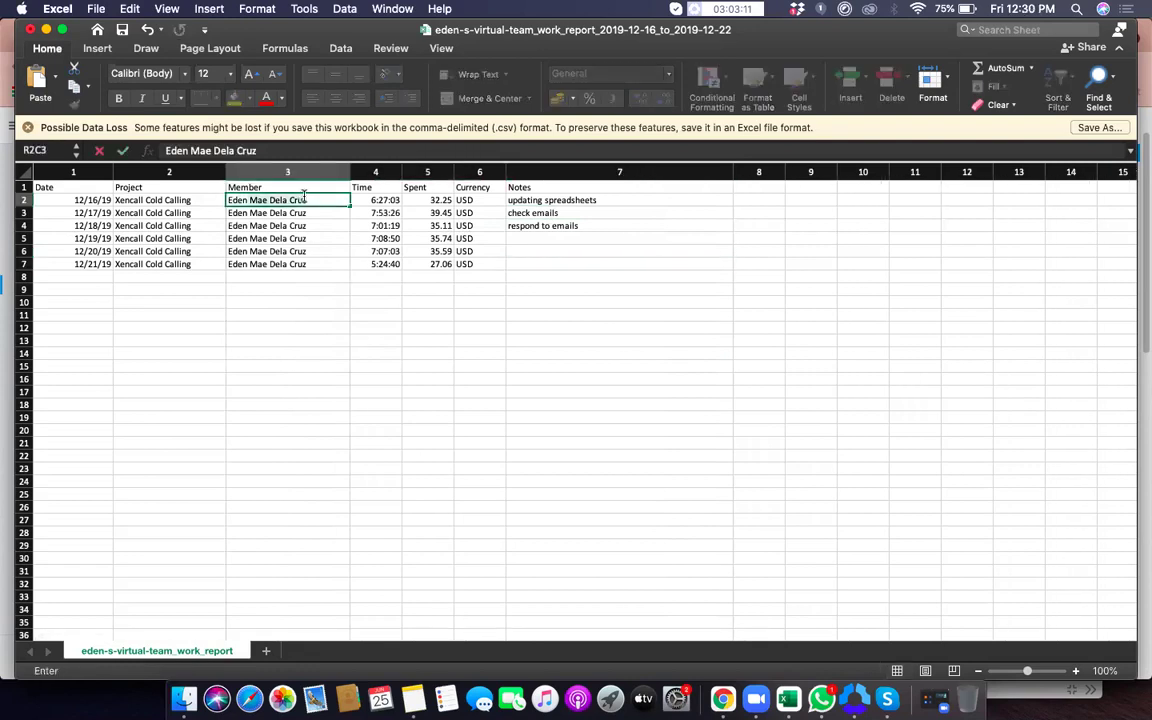
{"action": "key", "text": "BackSpace"}
{"action": "key", "text": "BackSpace"}
{"action": "key", "text": "BackSpace"}
{"action": "key", "text": "BackSpace"}
{"action": "key", "text": "BackSpace"}
{"action": "key", "text": "BackSpace"}
{"action": "key", "text": "BackSpace"}
{"action": "key", "text": "BackSpace"}
{"action": "key", "text": "BackSpace"}
{"action": "key", "text": "BackSpace"}
{"action": "key", "text": "BackSpace"}
{"action": "key", "text": "BackSpace"}
{"action": "key", "text": "BackSpace"}
{"action": "type", "text": "C"}
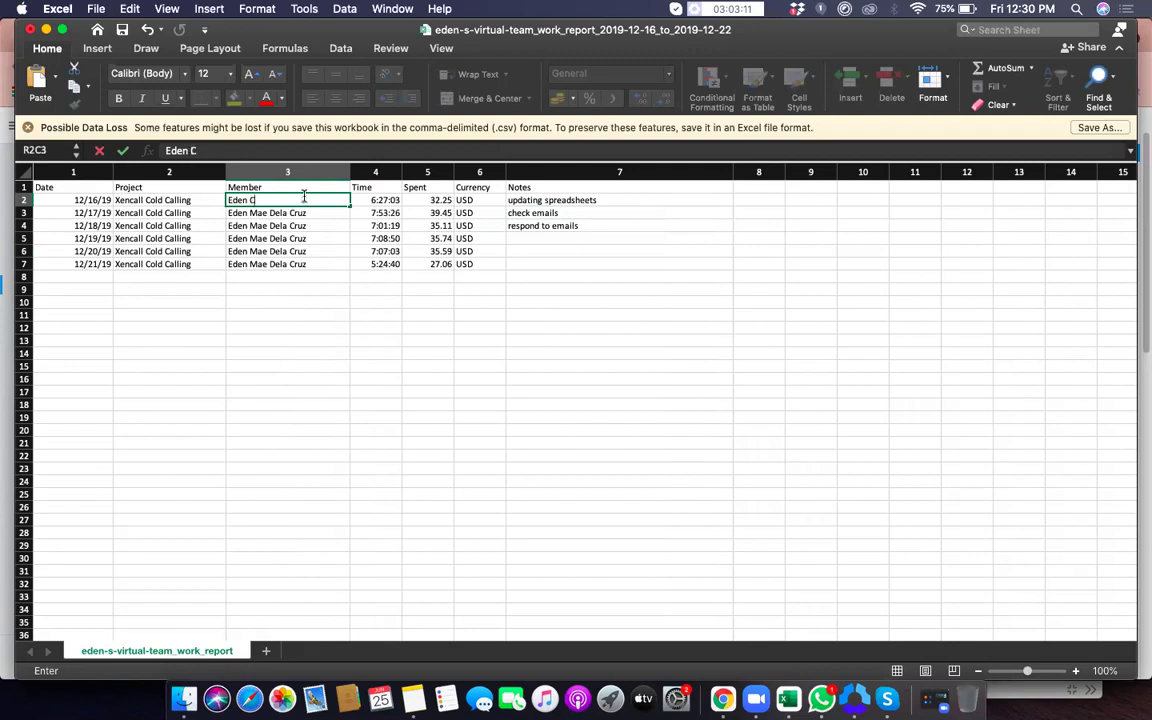
{"action": "left_click", "coordinate": [256, 340]}
{"action": "left_click", "coordinate": [255, 225]}
{"action": "left_click", "coordinate": [270, 316]}
{"action": "left_click", "coordinate": [276, 343]}
{"action": "mouse_move", "coordinate": [113, 172]}
{"action": "left_mouse_down"}
{"action": "mouse_move", "coordinate": [103, 172]}
{"action": "mouse_move", "coordinate": [122, 172]}
{"action": "left_mouse_up"}
- Left-align the whole sheet and give the A1:G1 header row a yellow fill
{"action": "left_click", "coordinate": [20, 172]}
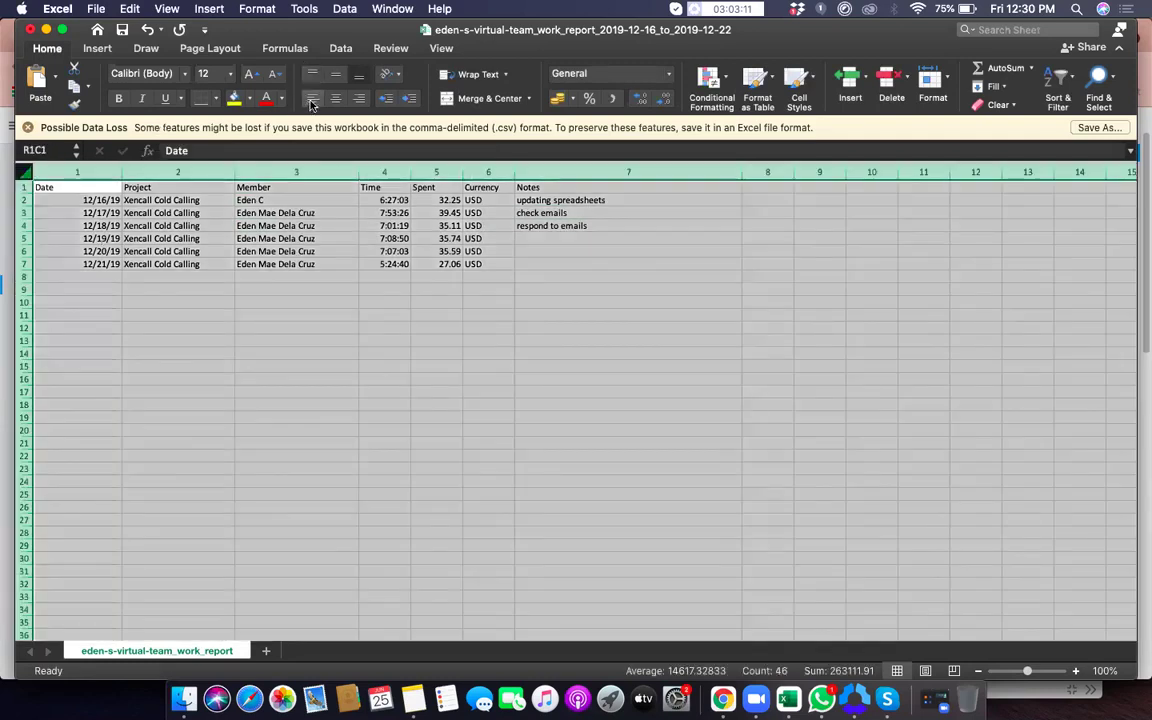
{"action": "key", "text": "super+l"}
{"action": "left_click", "coordinate": [537, 432]}
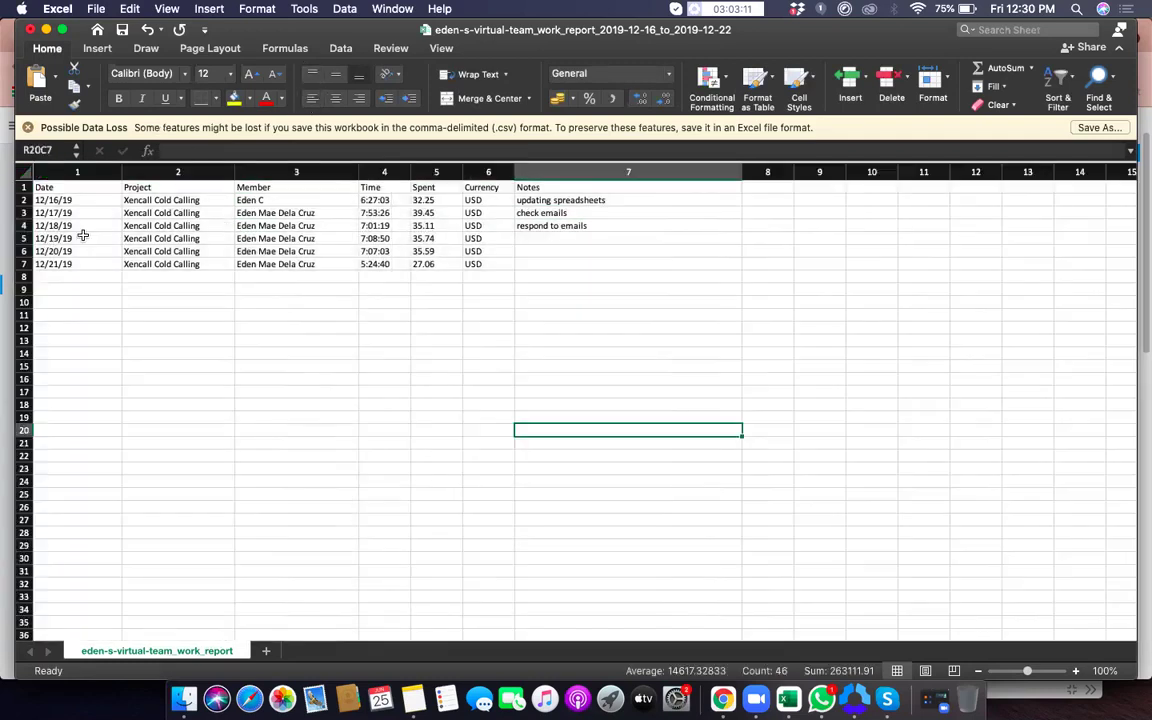
{"action": "left_click_drag", "start_coordinate": [72, 187], "coordinate": [640, 187]}
{"action": "left_click", "coordinate": [234, 98]}
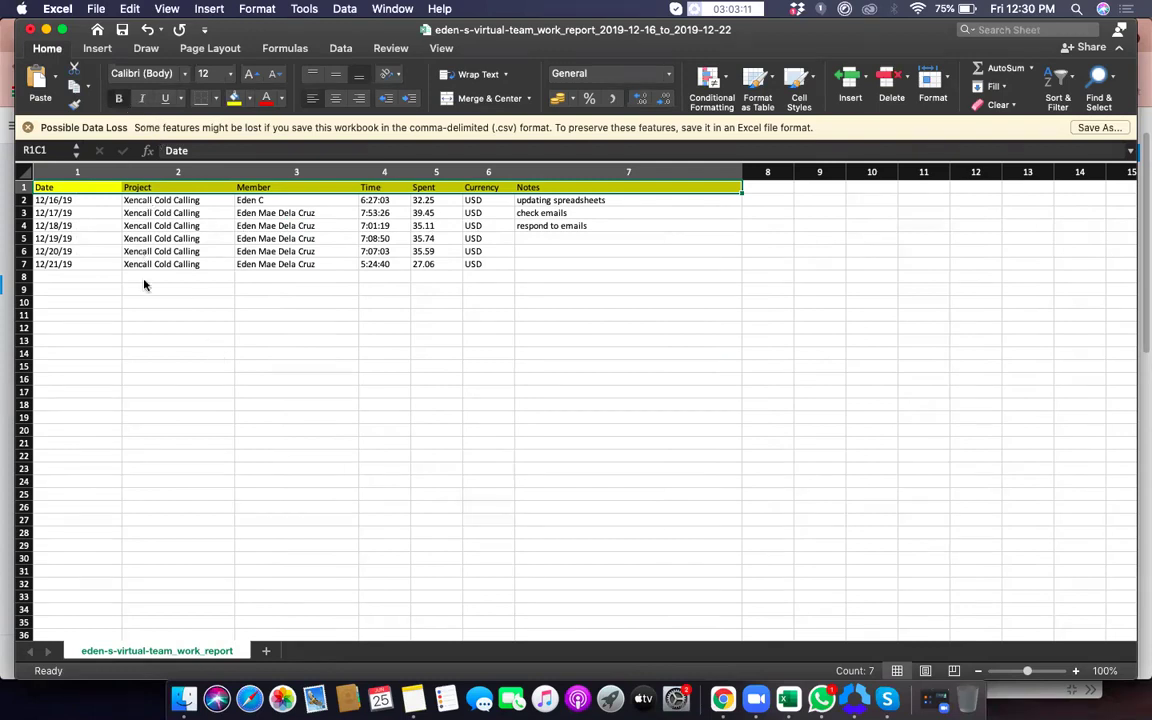
{"action": "left_click", "coordinate": [368, 366]}
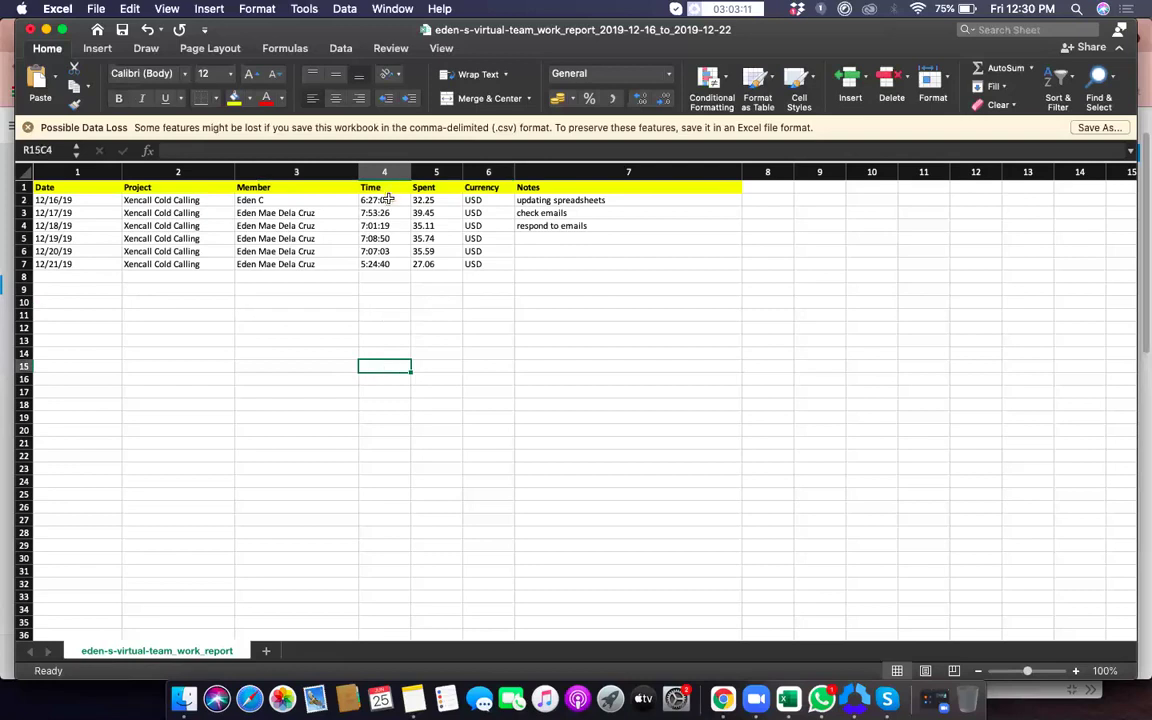
- Check the Hubstaff report's totals and enter 42:02:21 in row 8 under Time
{"action": "left_click_drag", "start_coordinate": [384, 199], "coordinate": [389, 265]}
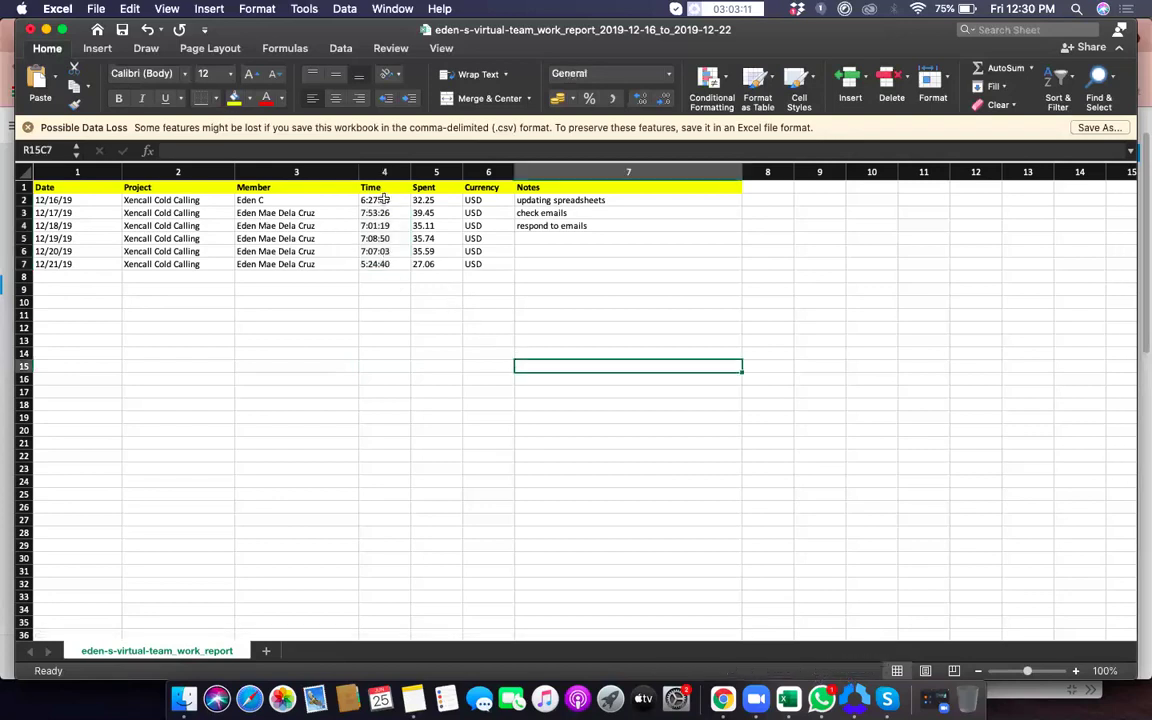
{"action": "left_click_drag", "start_coordinate": [383, 199], "coordinate": [398, 275]}
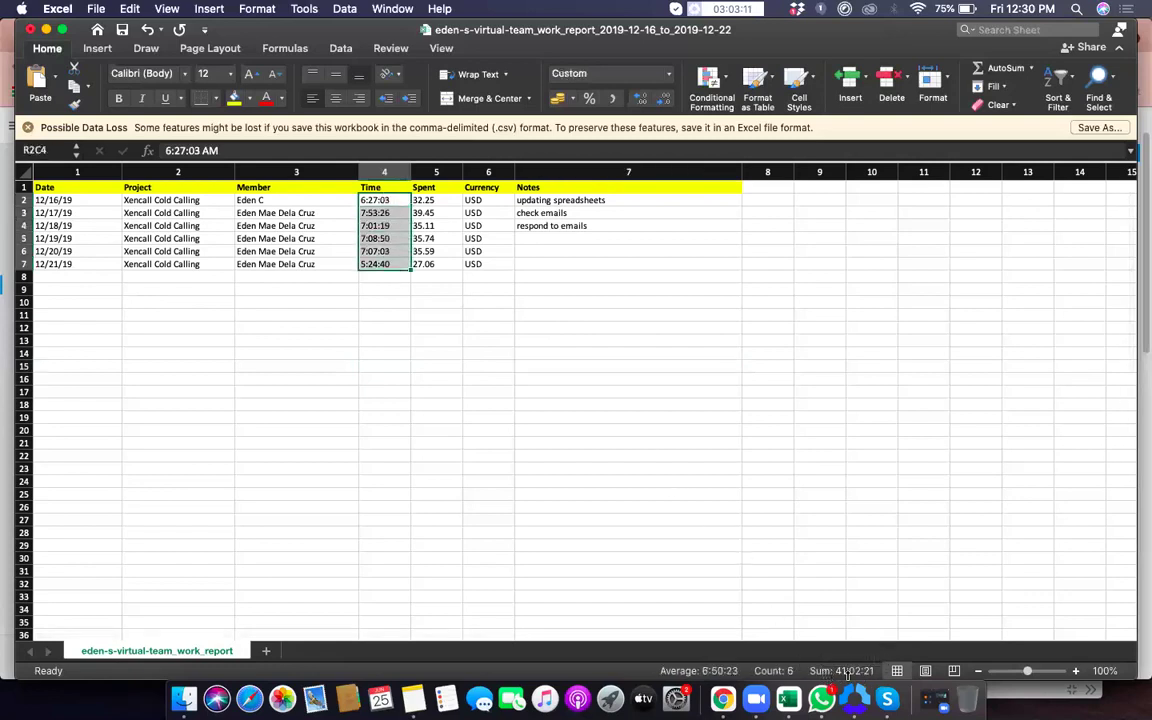
{"action": "double_click", "coordinate": [567, 22]}
{"action": "left_click_drag", "start_coordinate": [477, 335], "coordinate": [484, 529]}
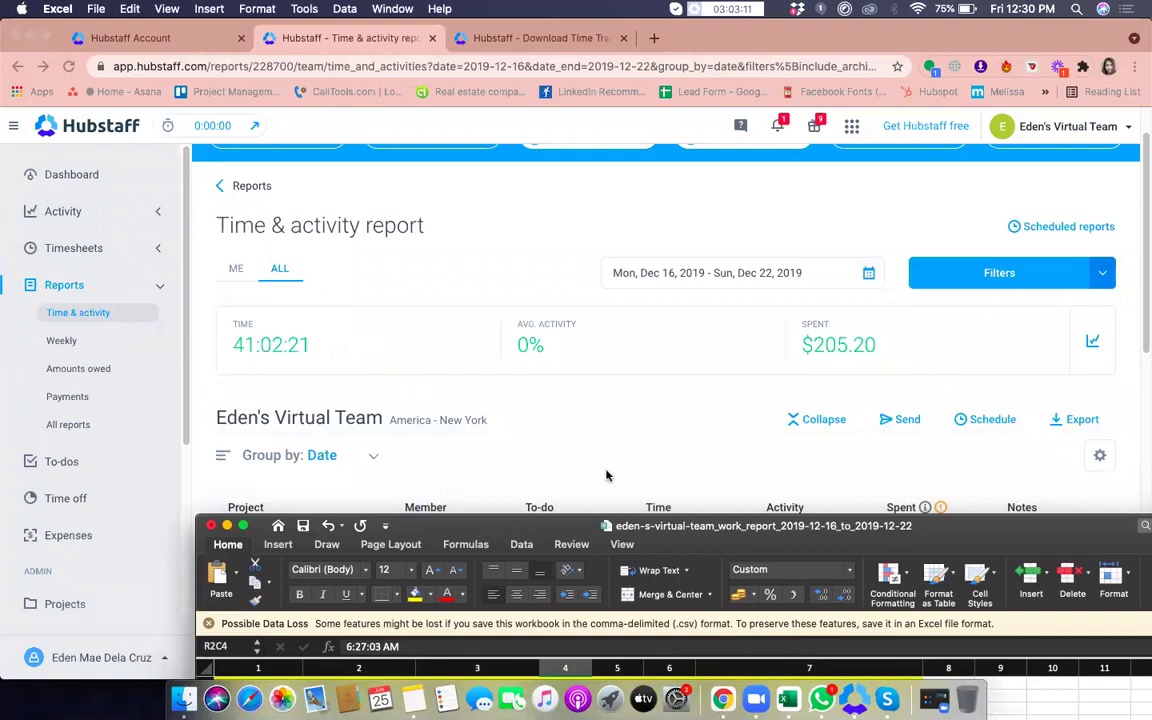
{"action": "double_click", "coordinate": [588, 528]}
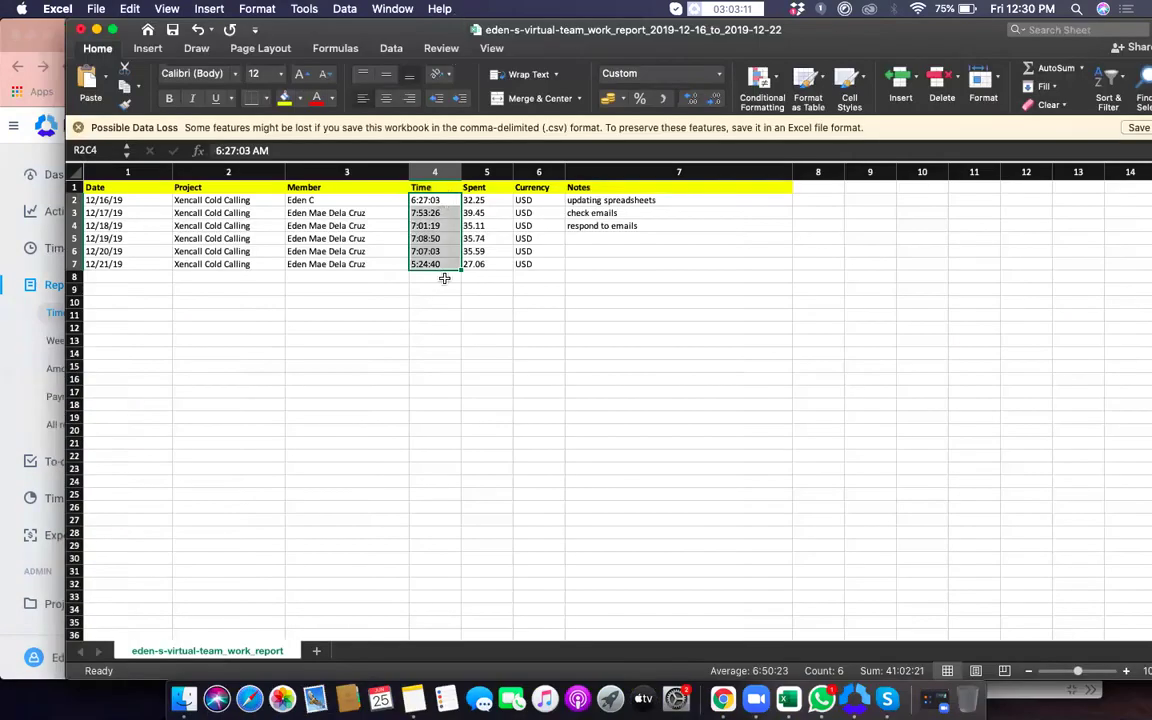
{"action": "left_click", "coordinate": [444, 278]}
{"action": "type", "text": "42:"}
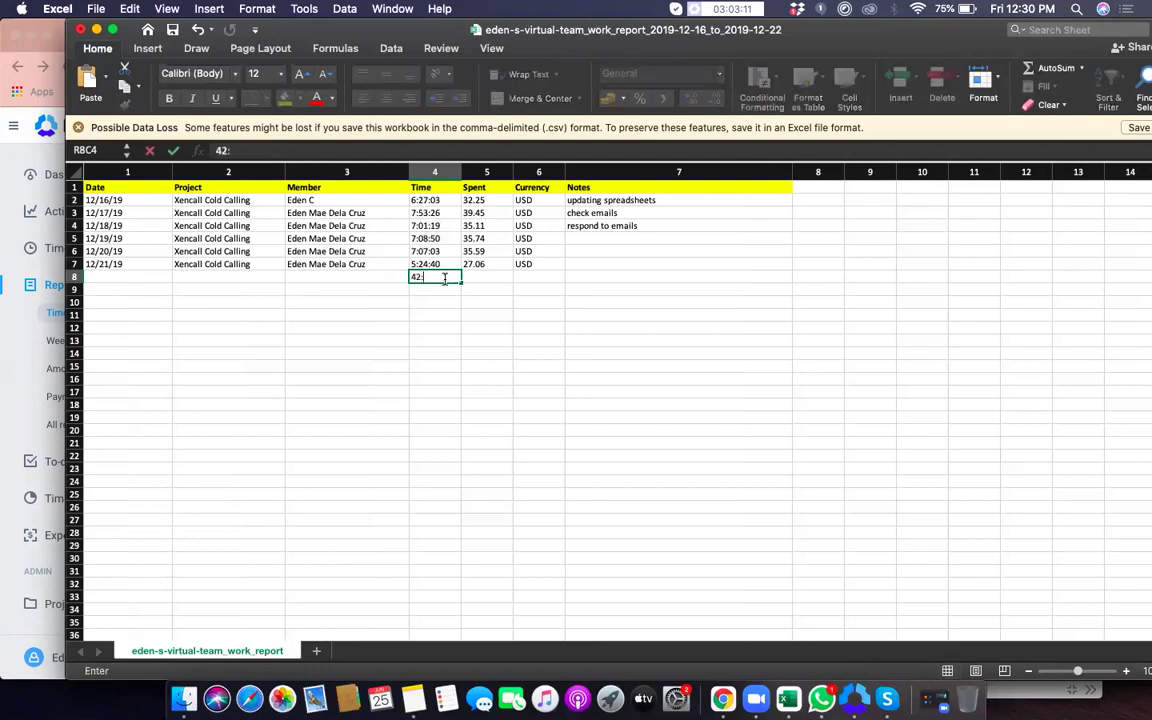
{"action": "type", "text": "02:21"}
{"action": "left_click", "coordinate": [558, 230]}
- Type $205.20 into the empty Spent cell of row 8
{"action": "left_click_drag", "start_coordinate": [473, 200], "coordinate": [490, 265]}
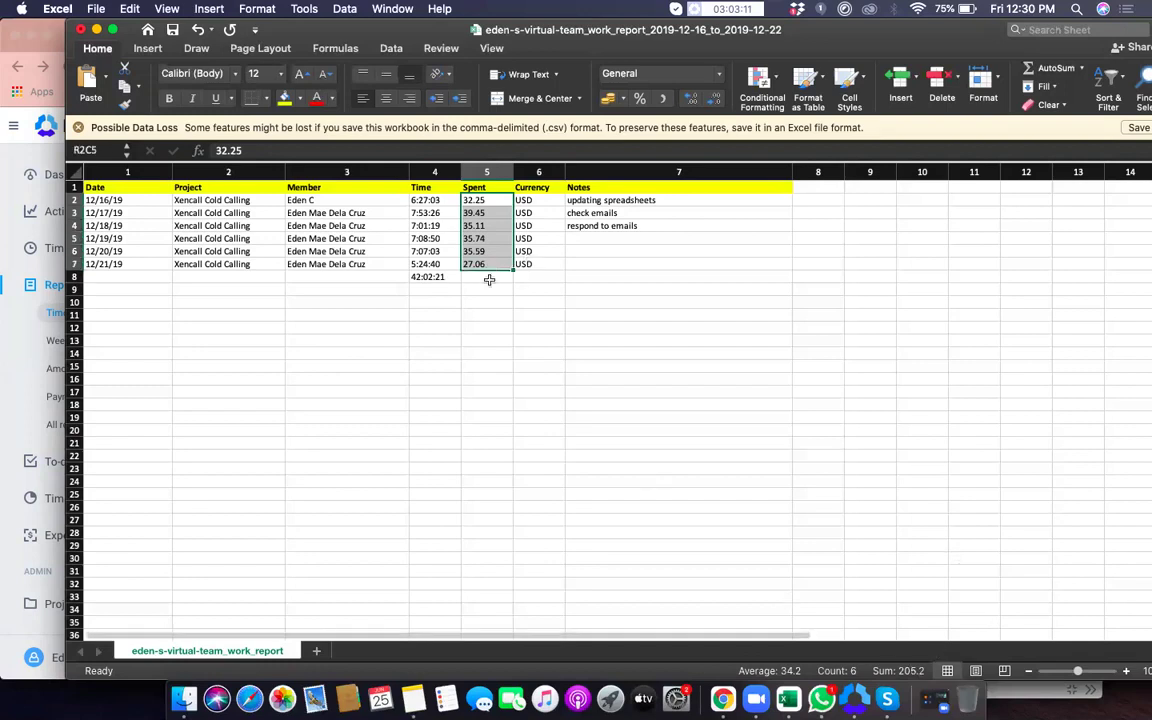
{"action": "left_click", "coordinate": [489, 278]}
{"action": "type", "text": "$20"}
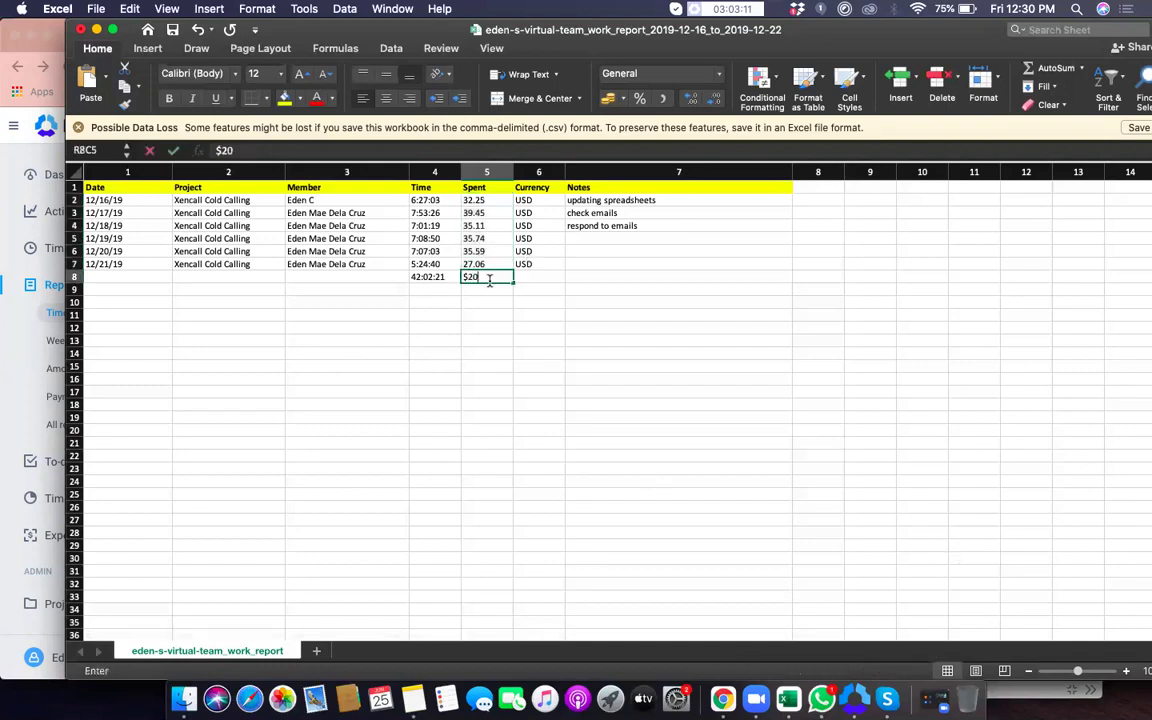
{"action": "type", "text": "5.20"}
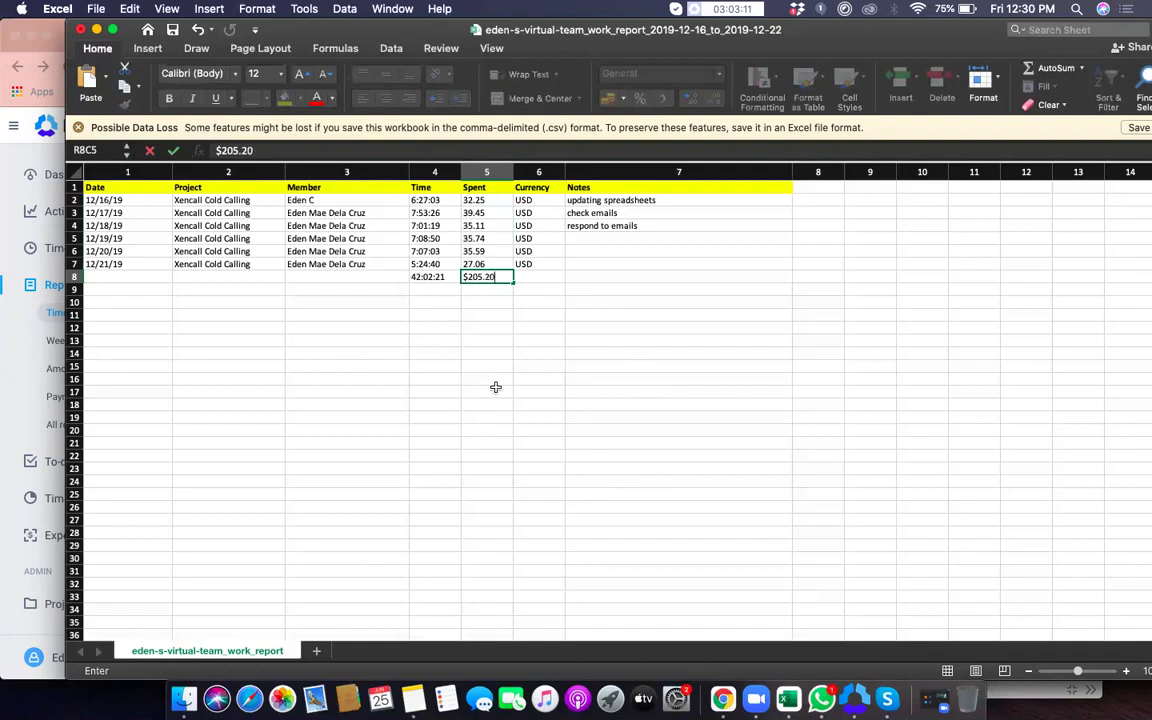
{"action": "left_click", "coordinate": [495, 387]}
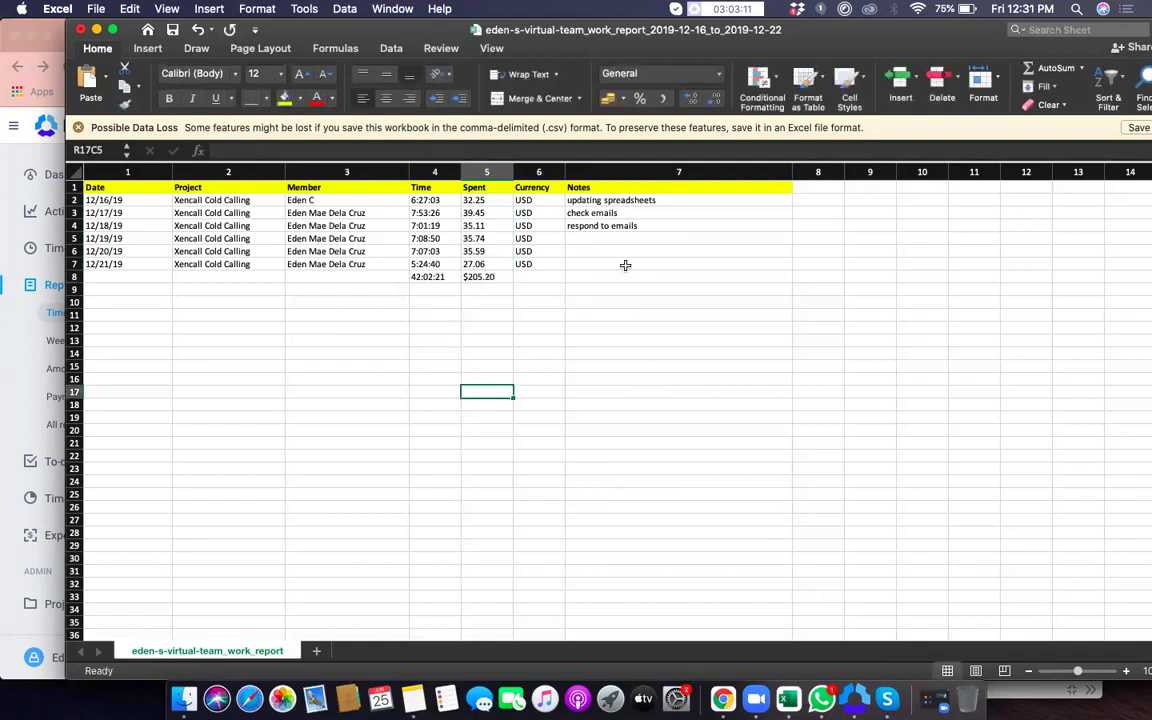
- Fill the empty notes in rows 5–7 with 'cold calling'
{"action": "left_click", "coordinate": [597, 226]}
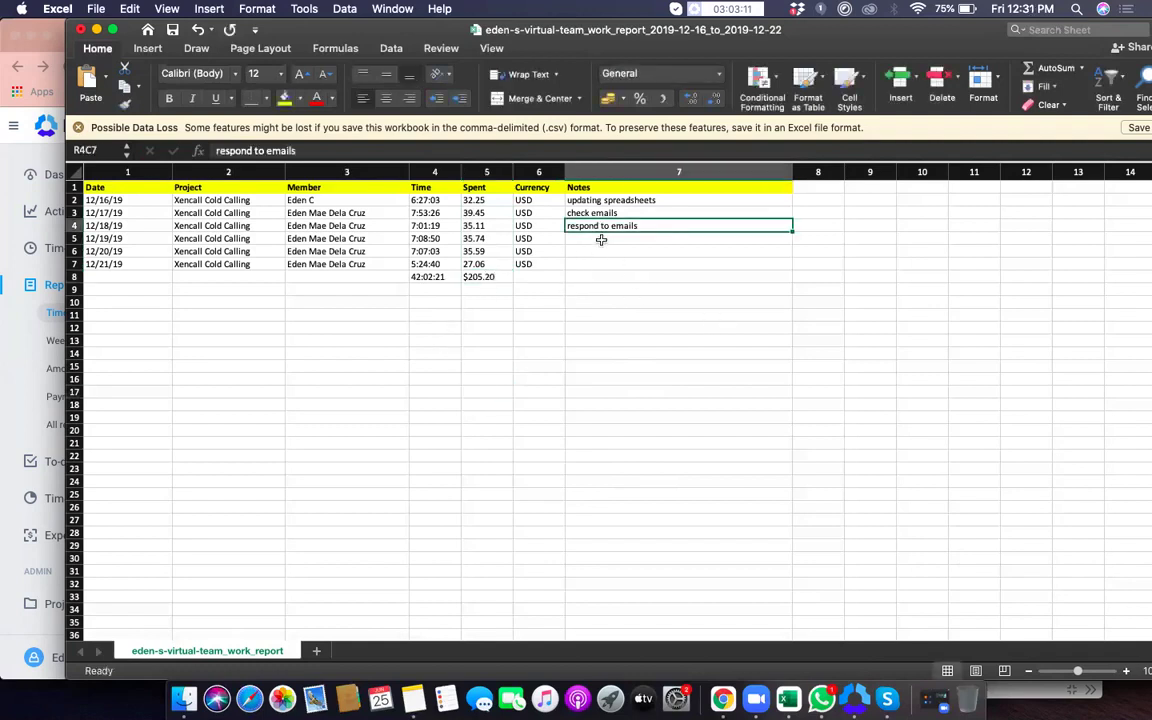
{"action": "left_click", "coordinate": [600, 239]}
{"action": "type", "text": "cold call"}
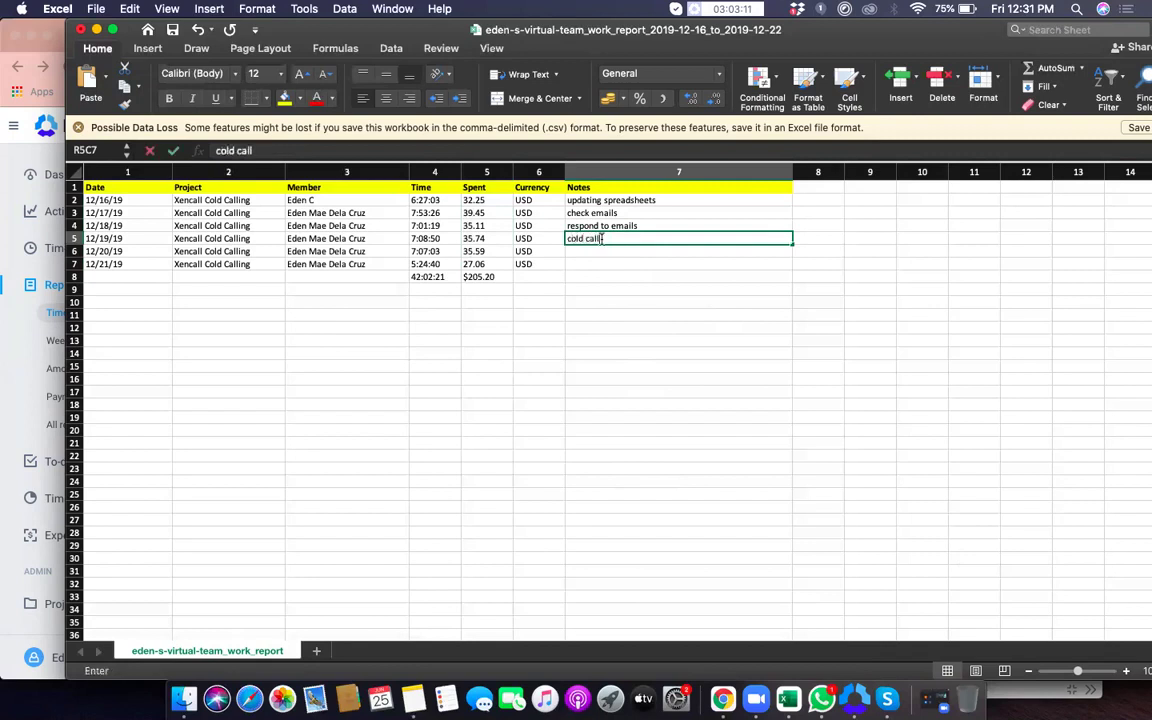
{"action": "type", "text": "ing"}
{"action": "key", "text": "Return"}
{"action": "left_click", "coordinate": [600, 239]}
{"action": "key", "text": "super+c"}
{"action": "left_click_drag", "start_coordinate": [604, 250], "coordinate": [608, 263]}
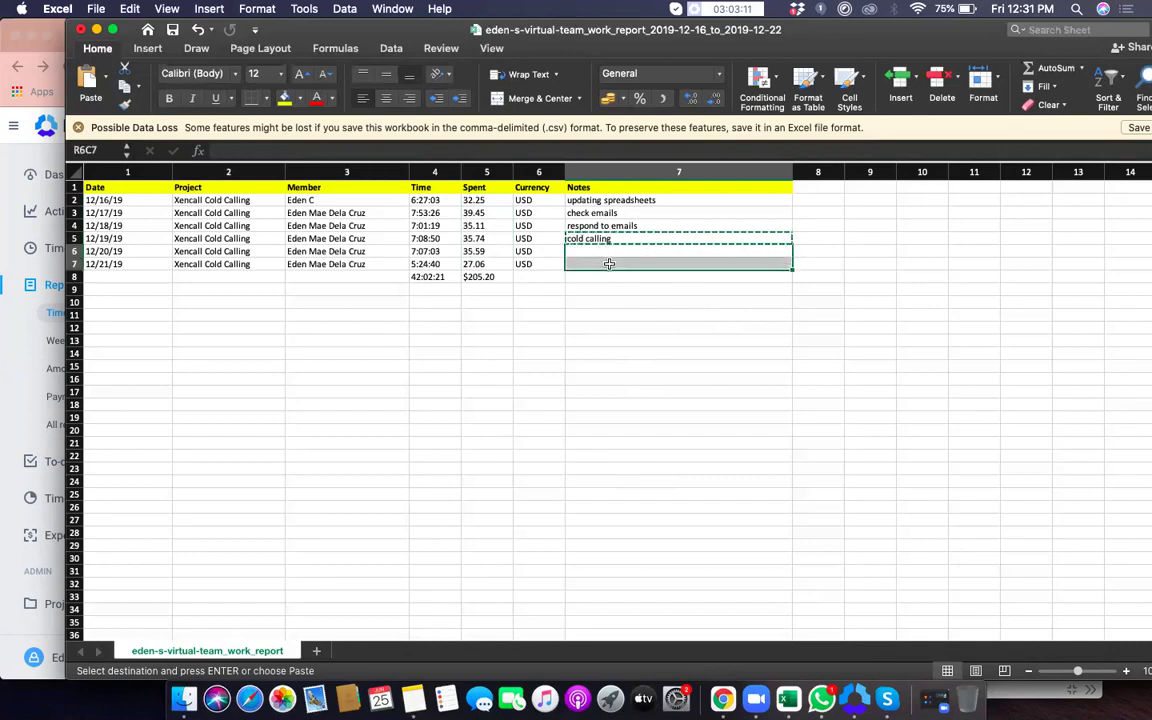
{"action": "key", "text": "super+v"}
- Narrow the Notes and Member columns to fit their contents
{"action": "left_click", "coordinate": [571, 366]}
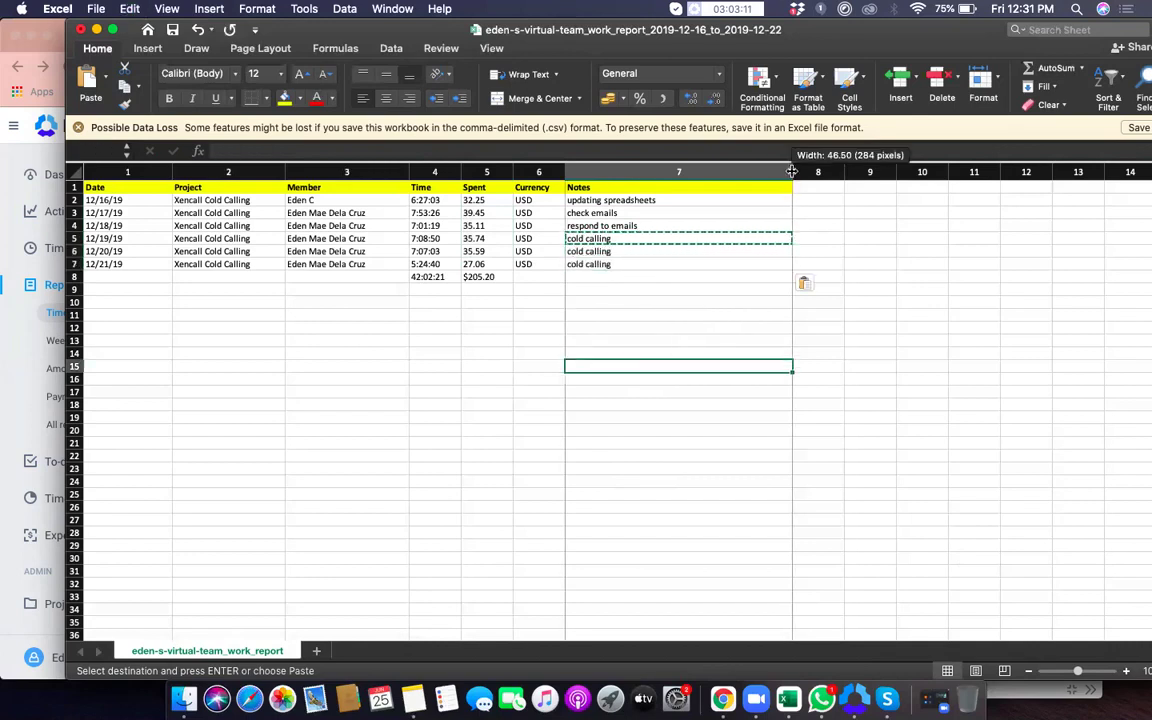
{"action": "left_click_drag", "start_coordinate": [767, 172], "coordinate": [672, 172]}
{"action": "left_click", "coordinate": [832, 350]}
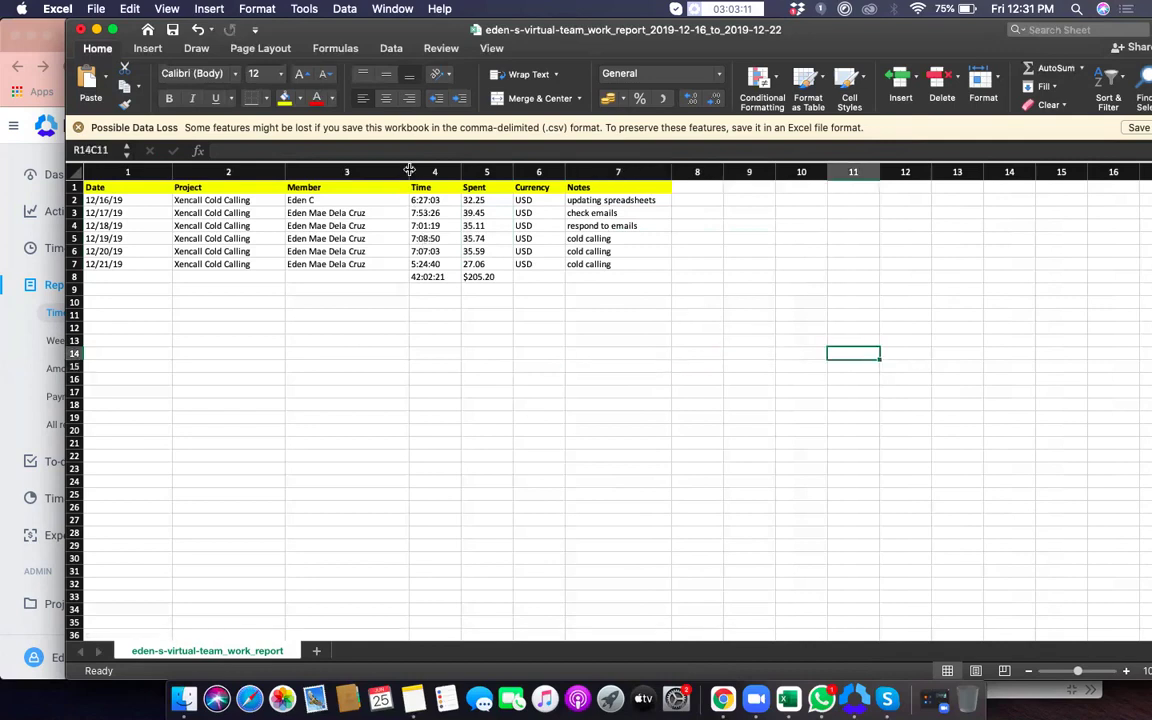
{"action": "left_click_drag", "start_coordinate": [409, 170], "coordinate": [393, 172]}
- Copy the first row's short member name into Member rows 3–7
{"action": "left_click", "coordinate": [326, 200]}
{"action": "key", "text": "super+c"}
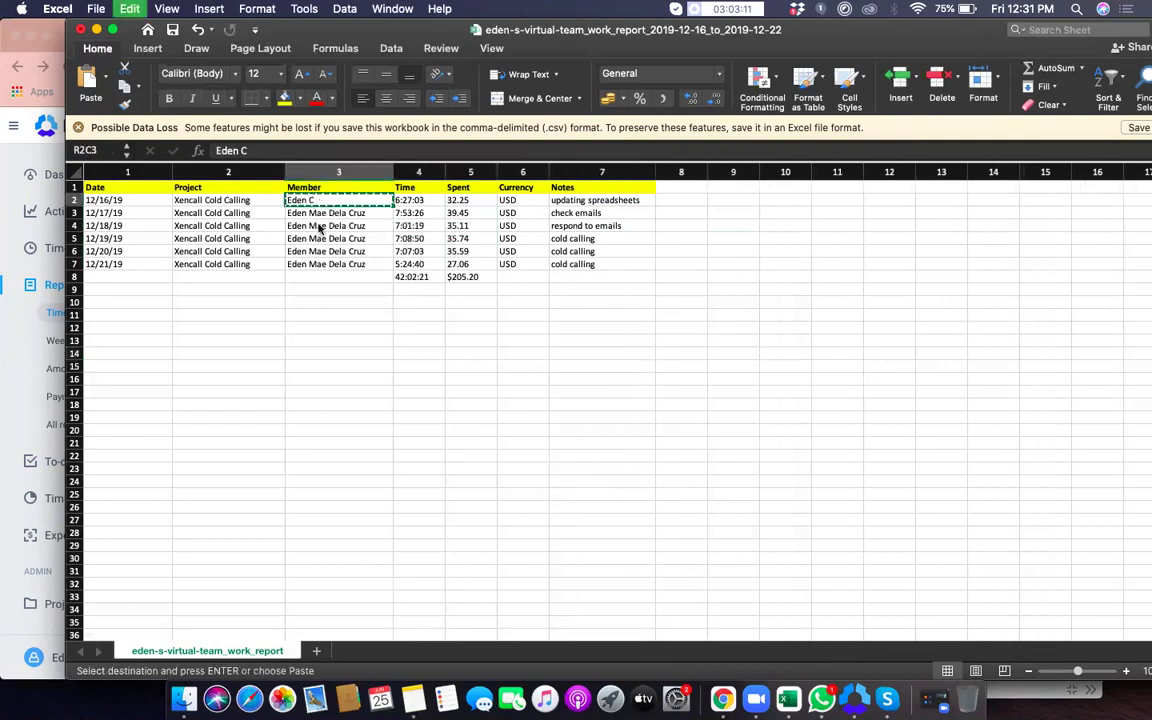
{"action": "left_click_drag", "start_coordinate": [326, 213], "coordinate": [326, 264]}
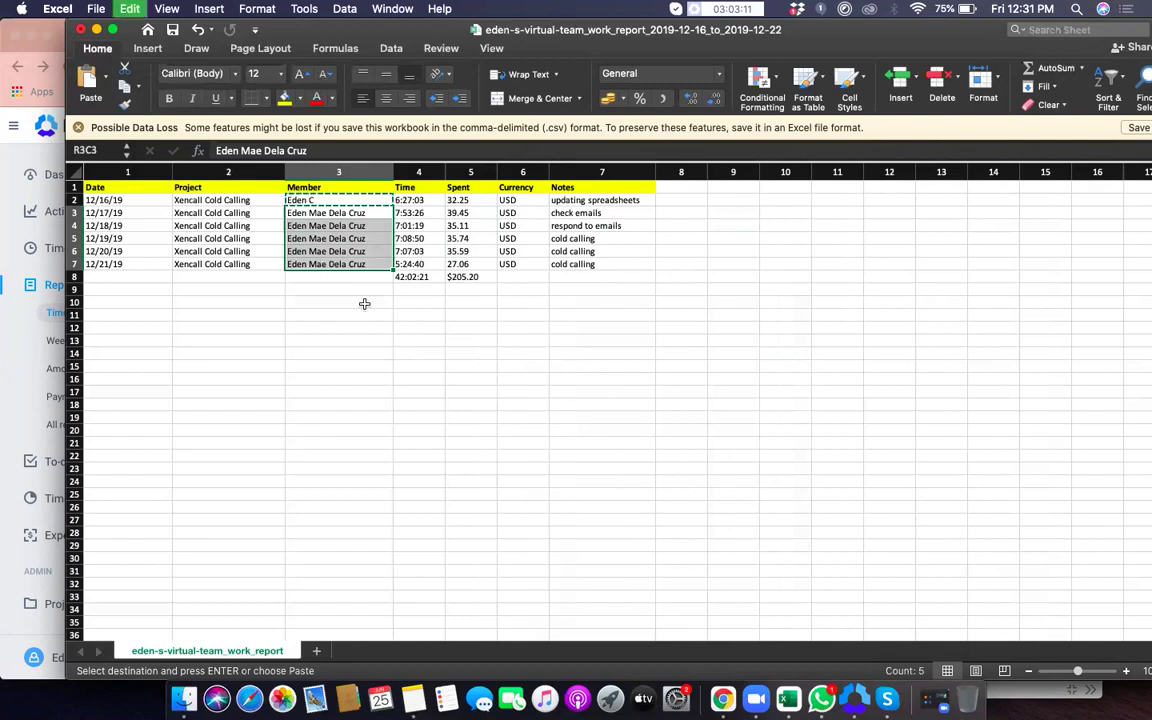
{"action": "key", "text": "super+v"}
{"action": "left_click", "coordinate": [420, 378]}
- Narrow the Member column further and shrink the Date column
{"action": "left_click_drag", "start_coordinate": [393, 172], "coordinate": [349, 178]}
{"action": "left_click", "coordinate": [740, 416]}
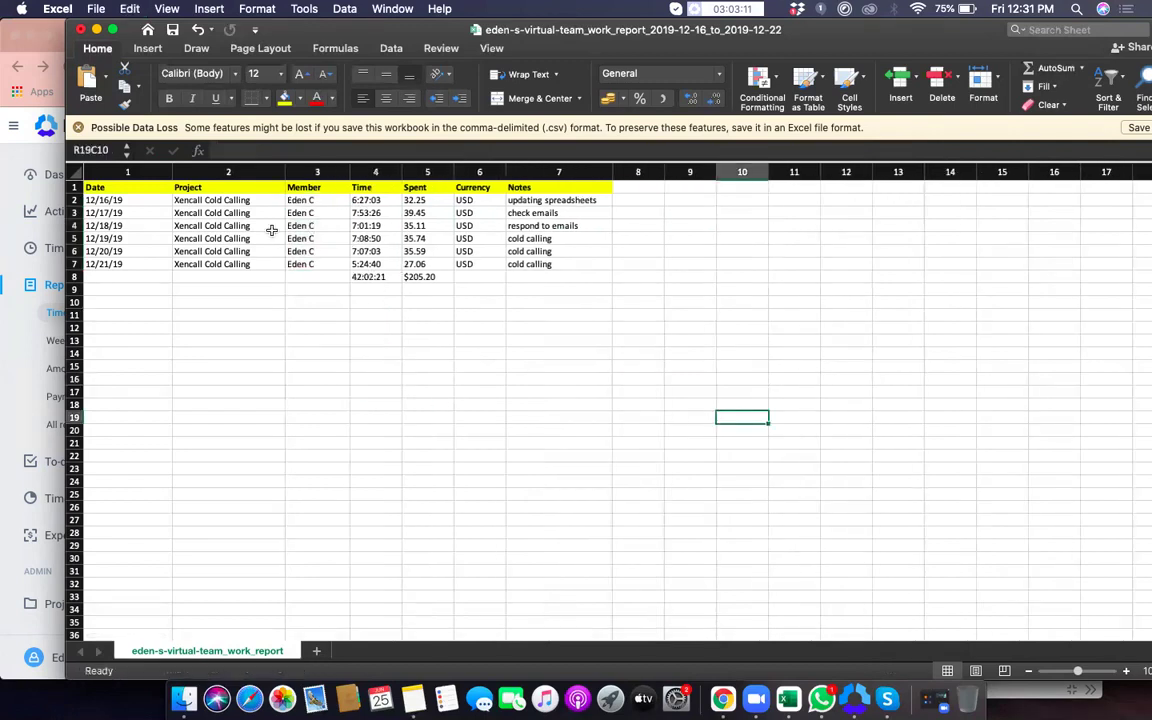
{"action": "left_click_drag", "start_coordinate": [172, 172], "coordinate": [518, 277]}
{"action": "left_click", "coordinate": [342, 391]}
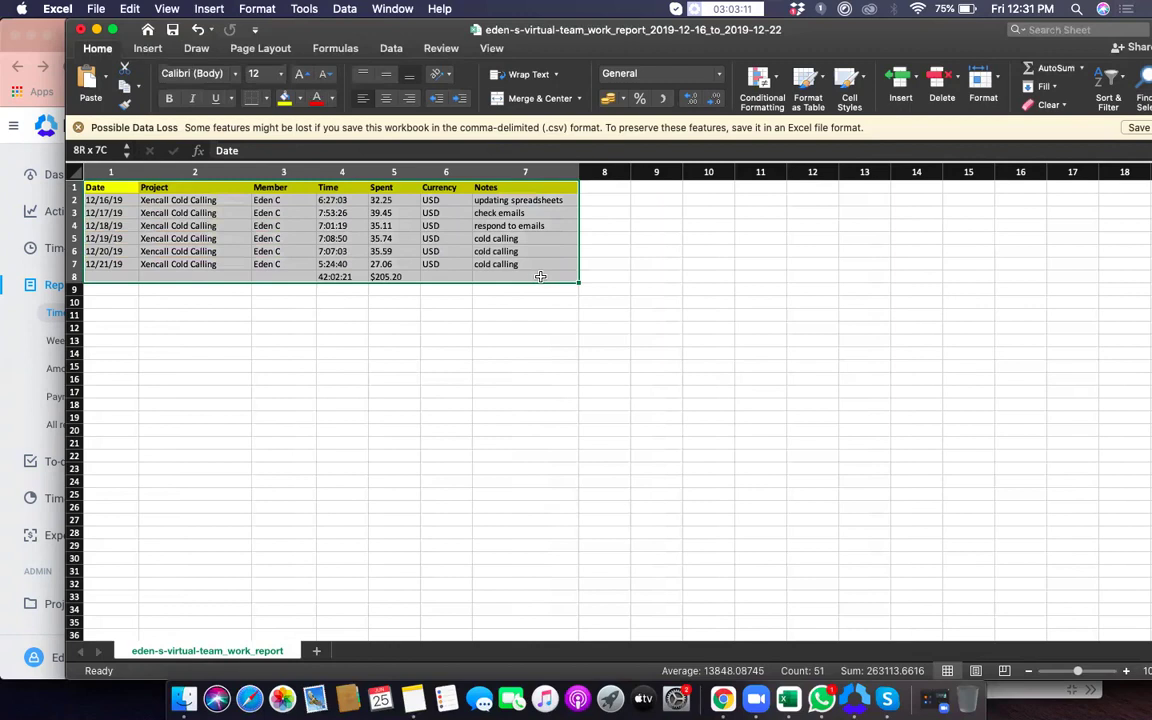
- Give the row 8 totals 42:02:21 and $205.20 a yellow fill and bold text
{"action": "key", "text": "super+c"}
{"action": "left_click", "coordinate": [765, 456]}
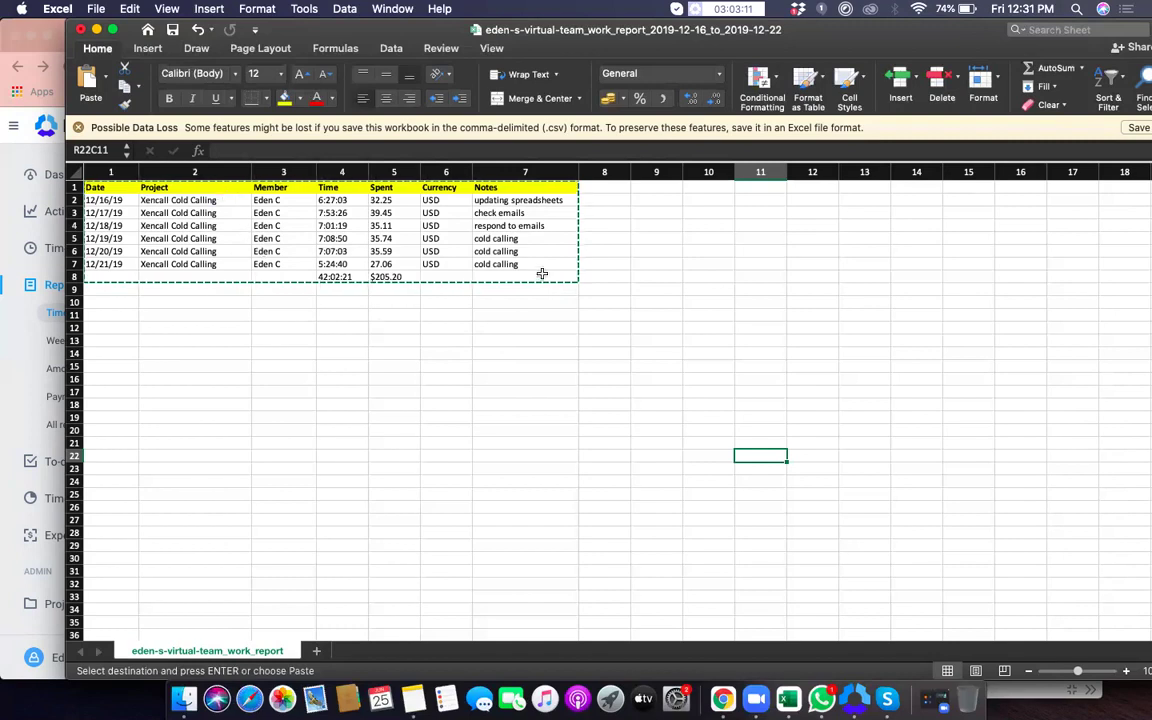
{"action": "left_click_drag", "start_coordinate": [330, 276], "coordinate": [399, 276]}
{"action": "left_click", "coordinate": [284, 97]}
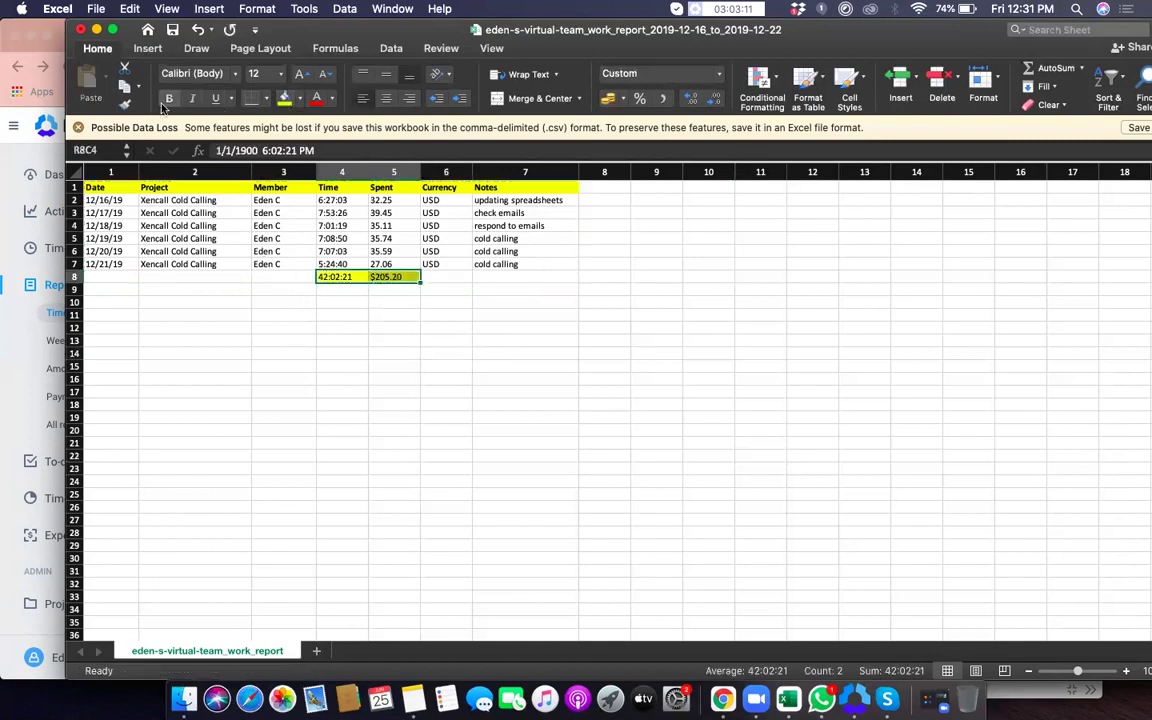
{"action": "left_click", "coordinate": [610, 453]}
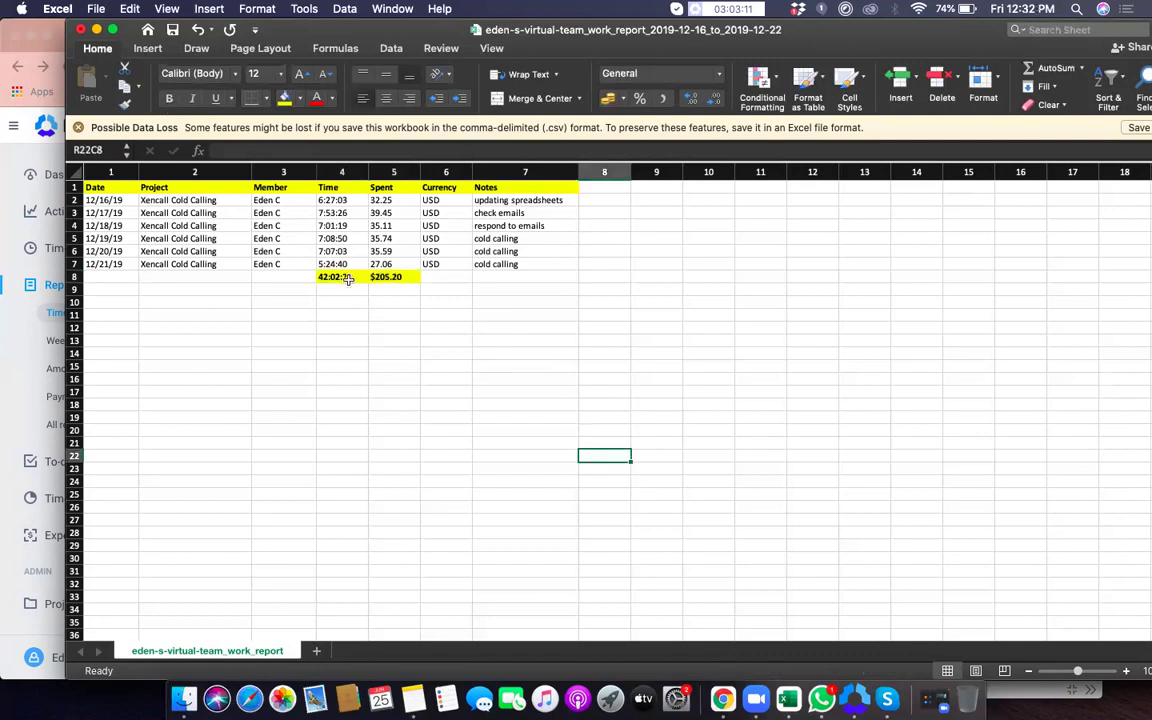
{"action": "left_click_drag", "start_coordinate": [348, 277], "coordinate": [381, 278]}
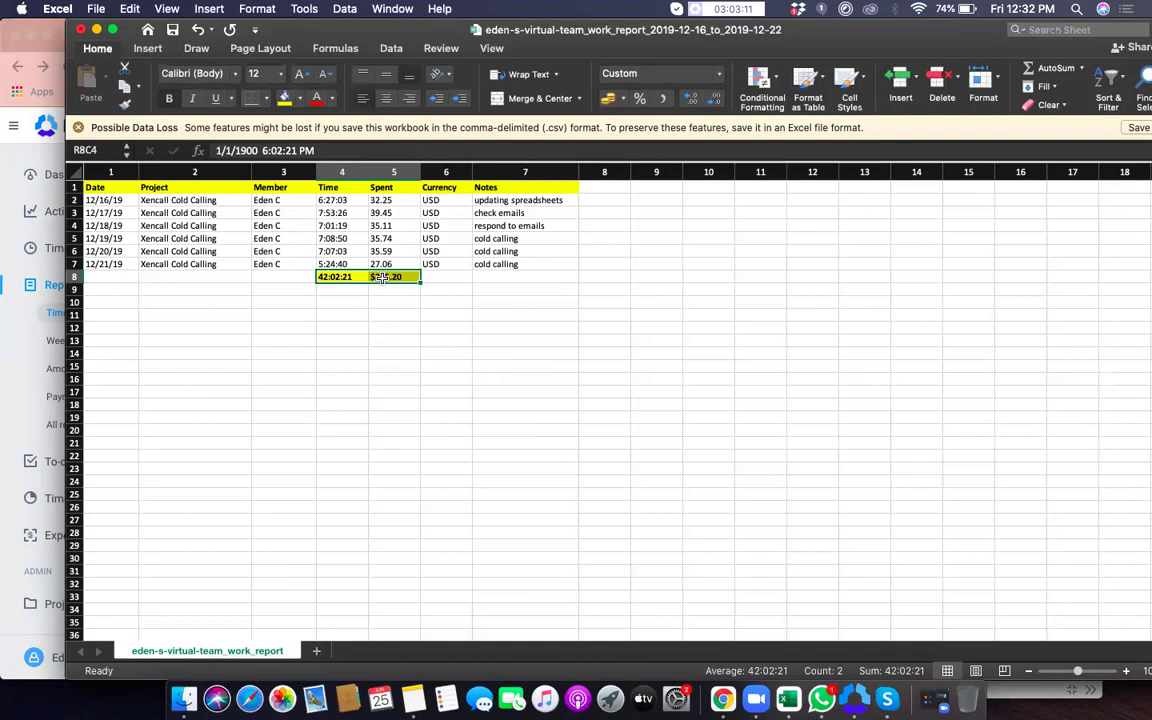
{"action": "left_click", "coordinate": [358, 455]}
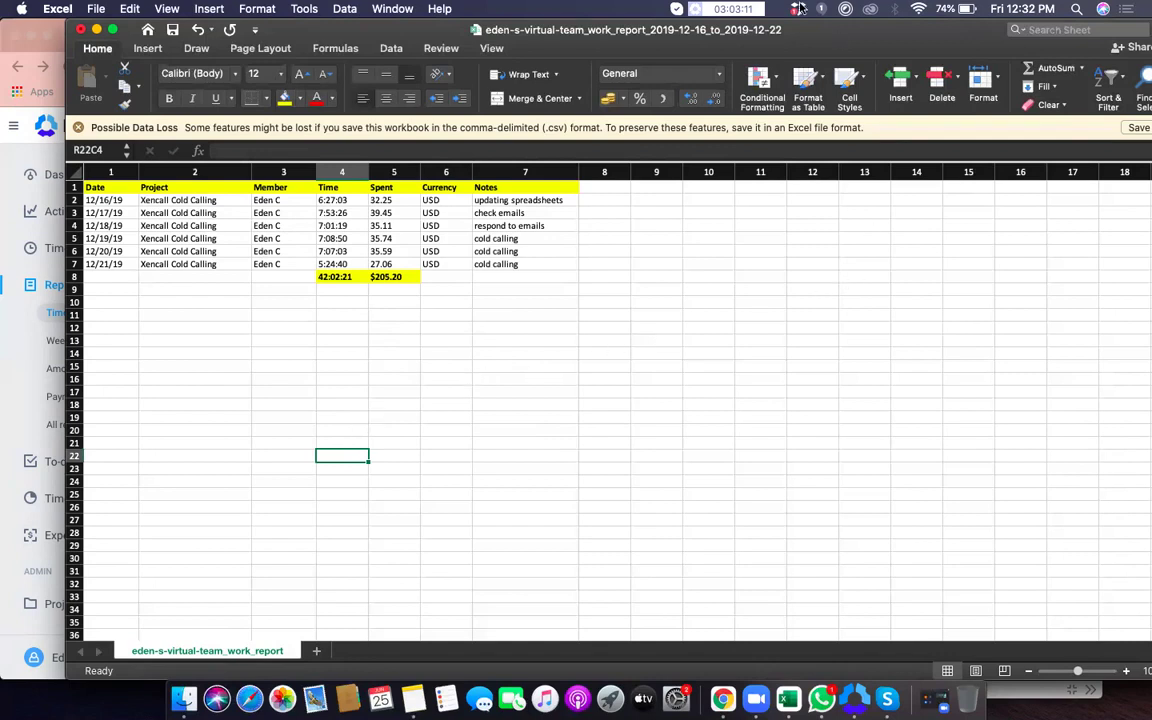
- Move the Excel window aside to show the Hubstaff report for Dec 16–22, 2019
{"action": "left_click_drag", "start_coordinate": [724, 29], "coordinate": [773, 113]}
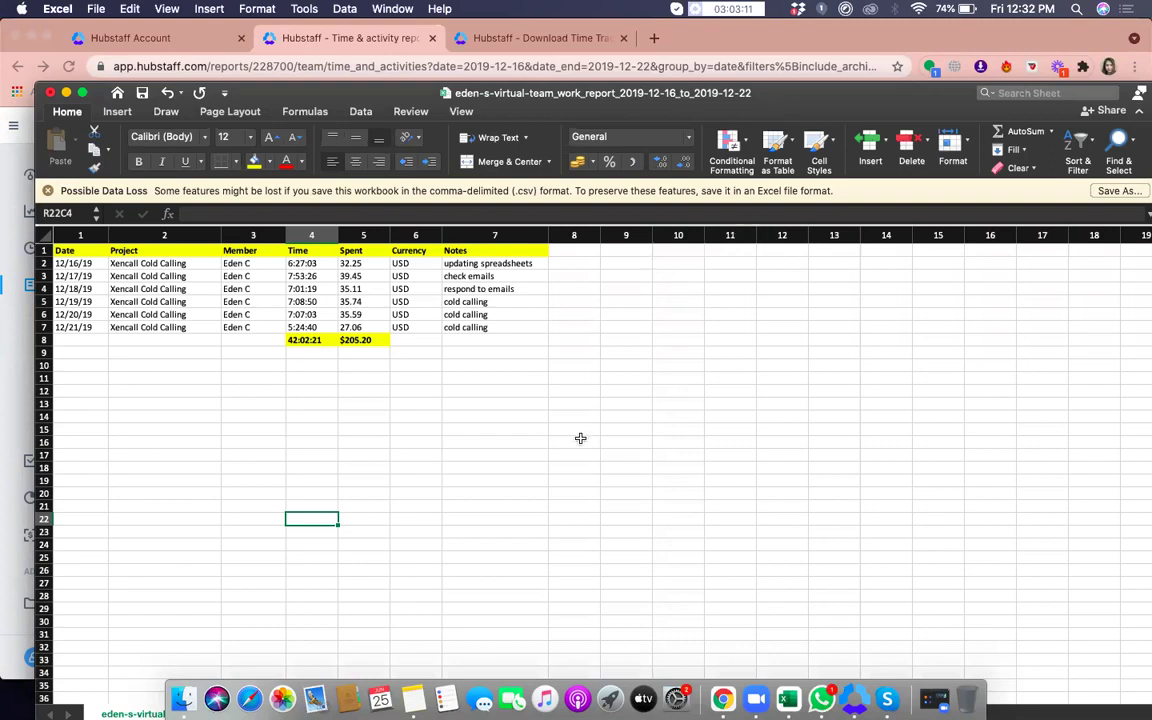
{"action": "left_click", "coordinate": [580, 438]}
{"action": "left_click", "coordinate": [368, 341]}
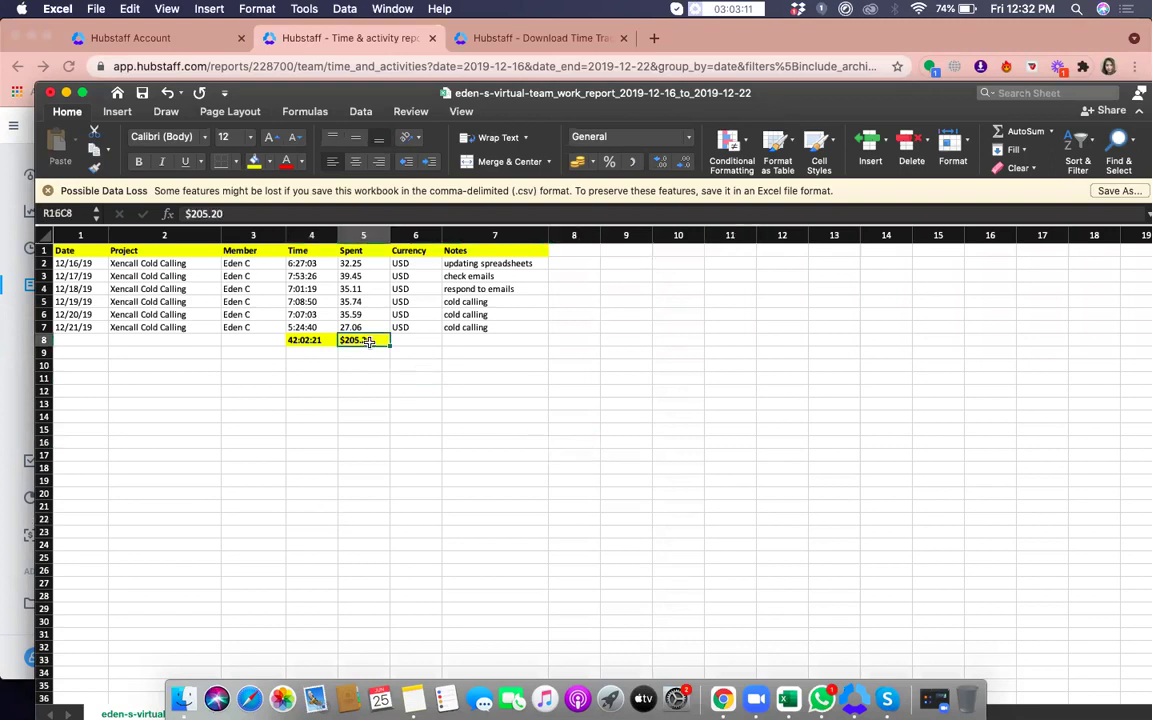
{"action": "left_click", "coordinate": [586, 342]}
{"action": "left_click_drag", "start_coordinate": [362, 100], "coordinate": [377, 230]}
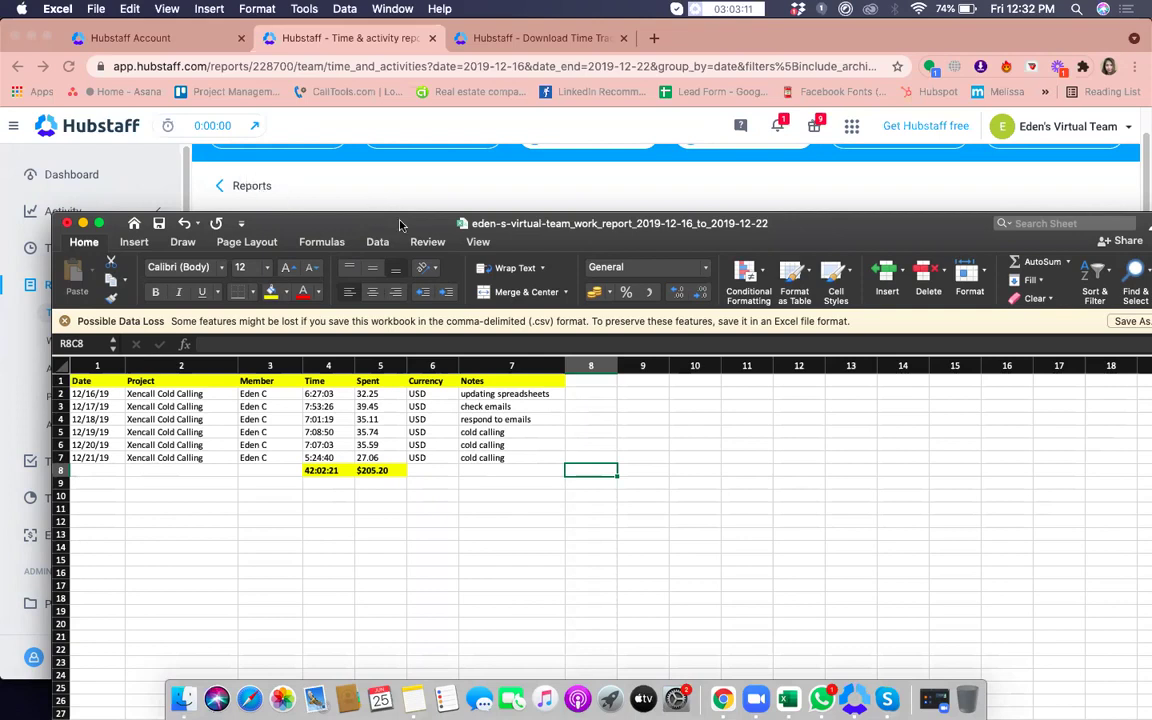
{"action": "left_click_drag", "start_coordinate": [428, 228], "coordinate": [585, 242]}
{"action": "left_click", "coordinate": [486, 170]}
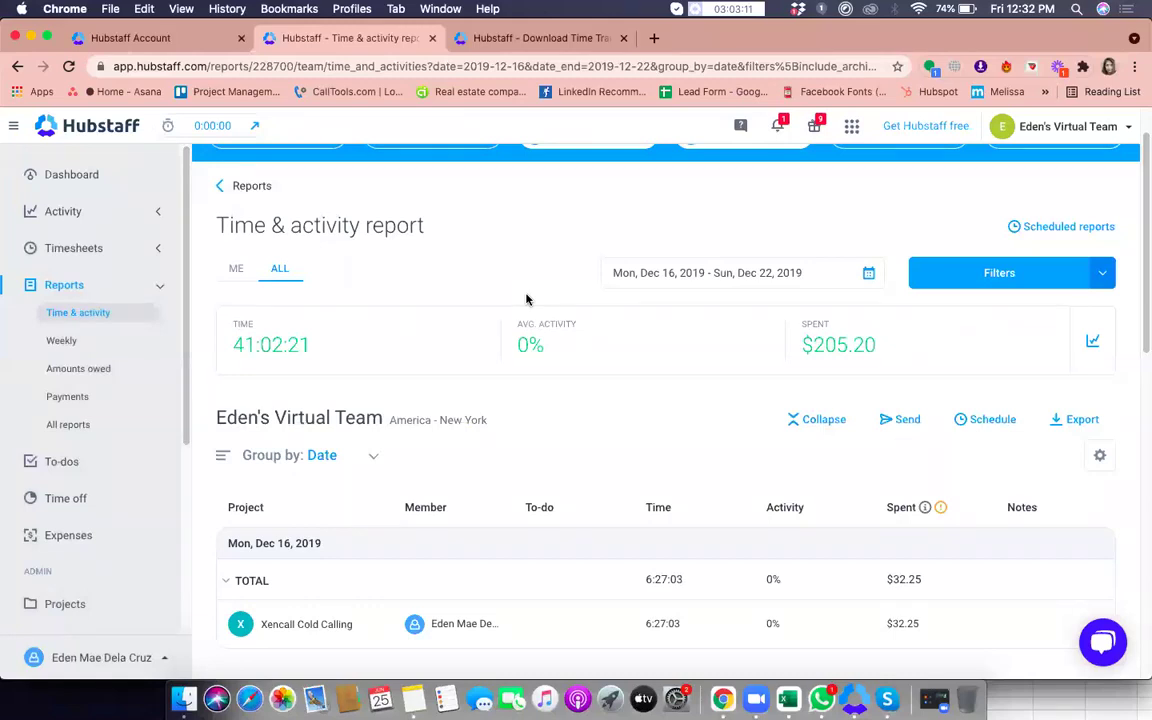
- Launch the Hubstaff timer from the Dock and move its window toward the centre
{"action": "scroll", "coordinate": [490, 362], "scroll_direction": "down", "scroll_amount": 4}
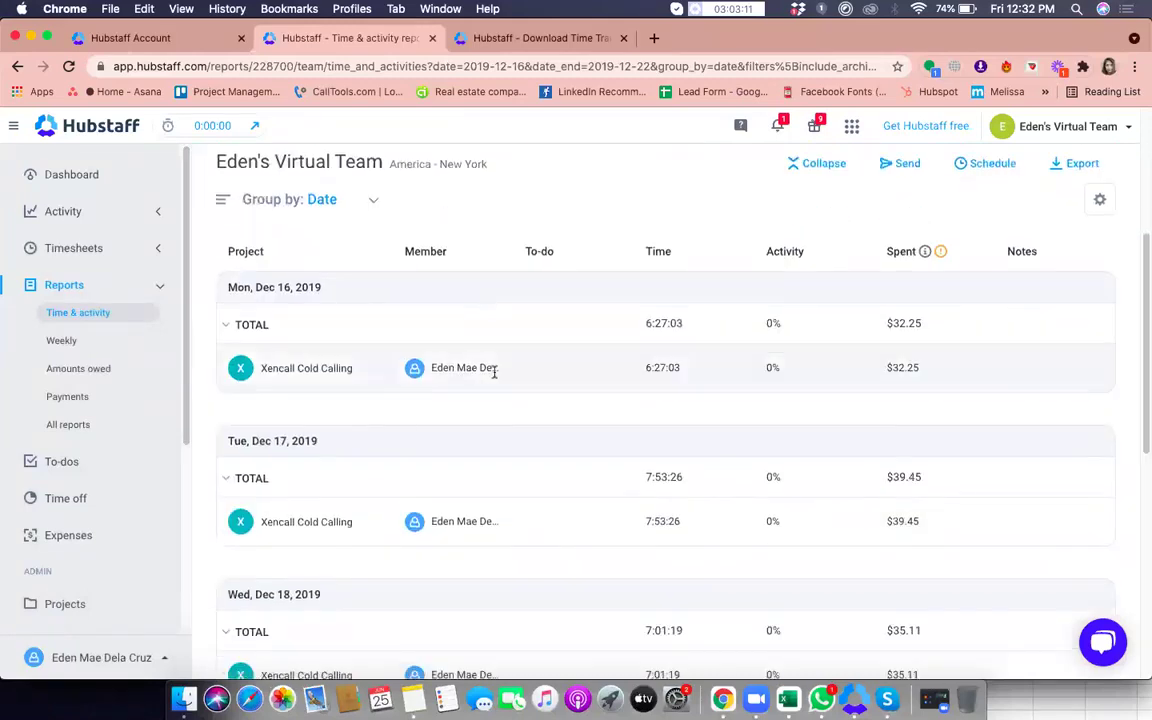
{"action": "scroll", "coordinate": [494, 370], "scroll_direction": "down", "scroll_amount": 4}
{"action": "scroll", "coordinate": [494, 376], "scroll_direction": "up", "scroll_amount": 10}
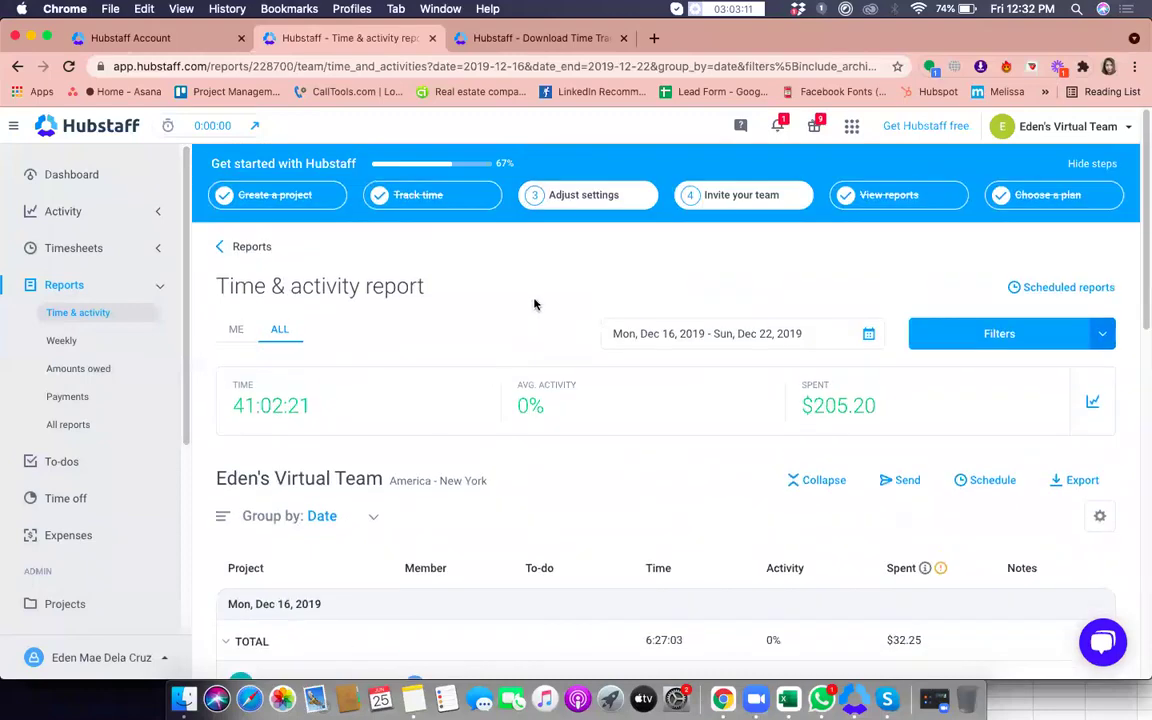
{"action": "left_click", "coordinate": [854, 698]}
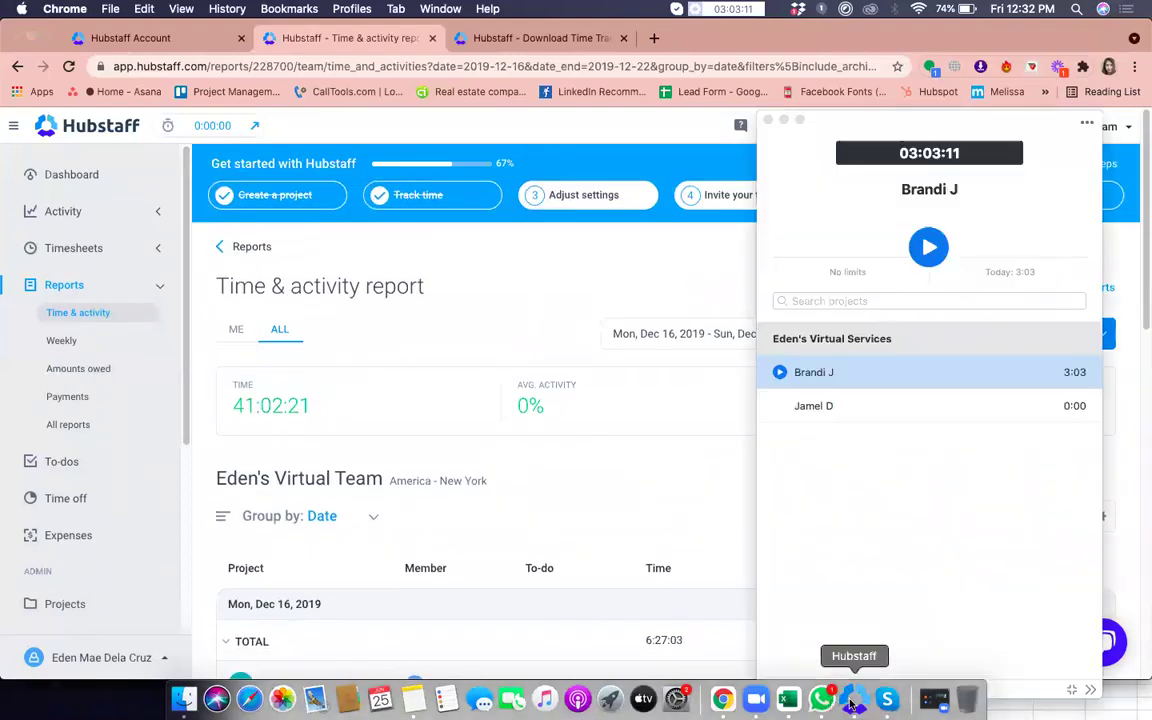
{"action": "left_click_drag", "start_coordinate": [832, 126], "coordinate": [790, 46]}
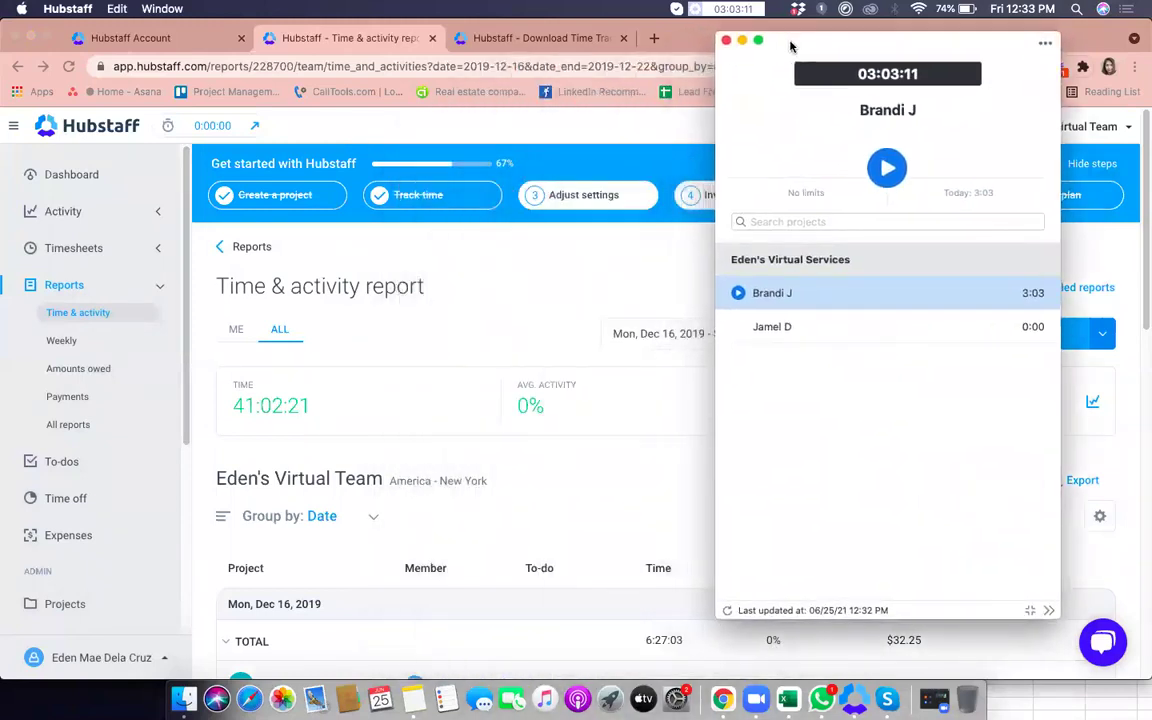